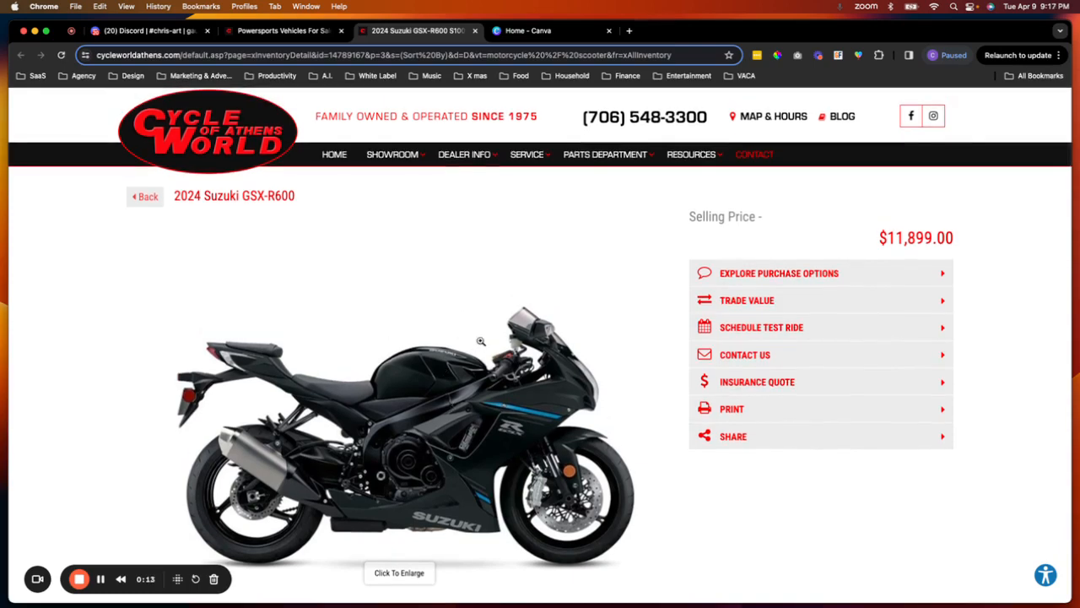
- Open the enlarged 2024 Suzuki GSX-R600 photo on the dealer page and copy the image
right_click(436, 393)
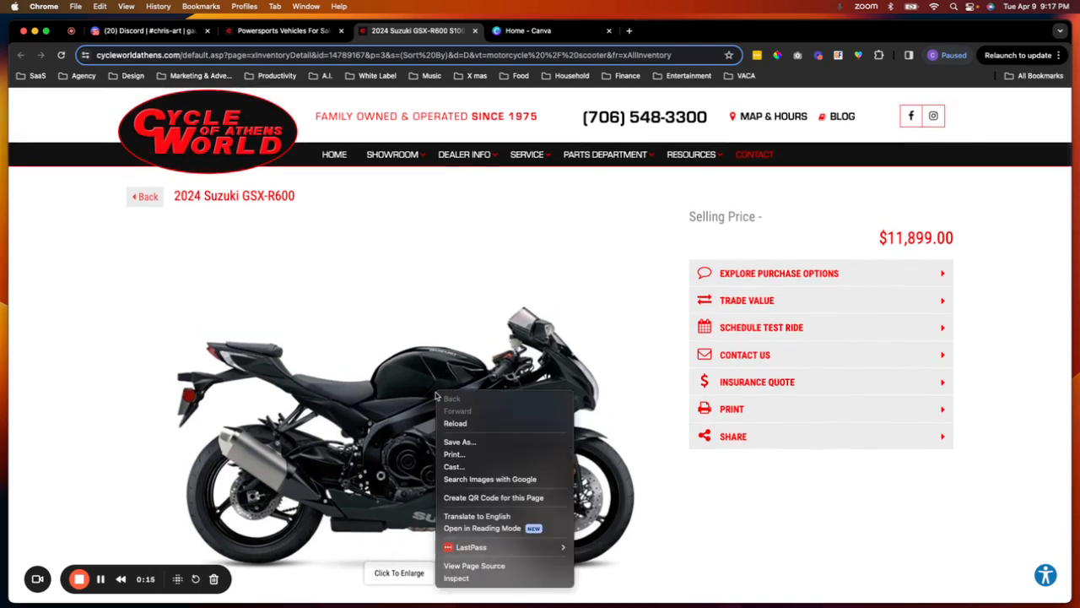
left_click(389, 432)
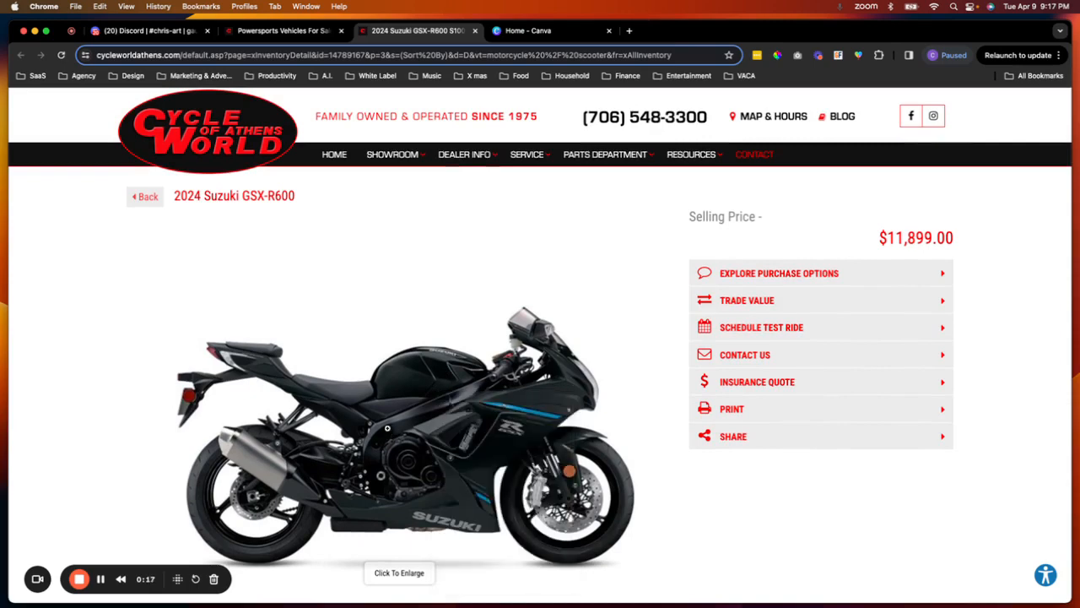
left_click(392, 578)
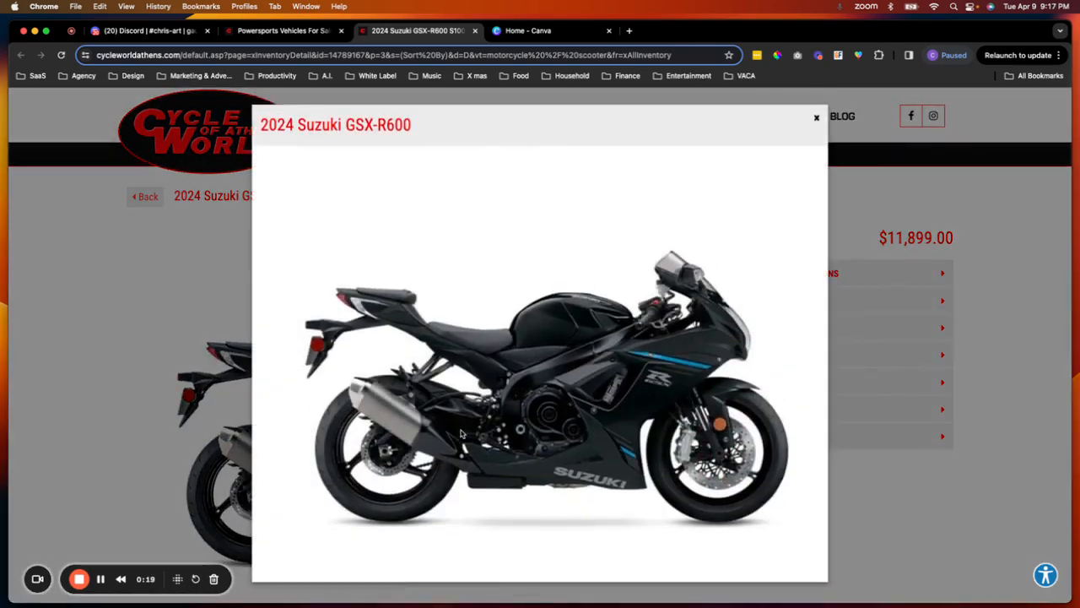
right_click(462, 434)
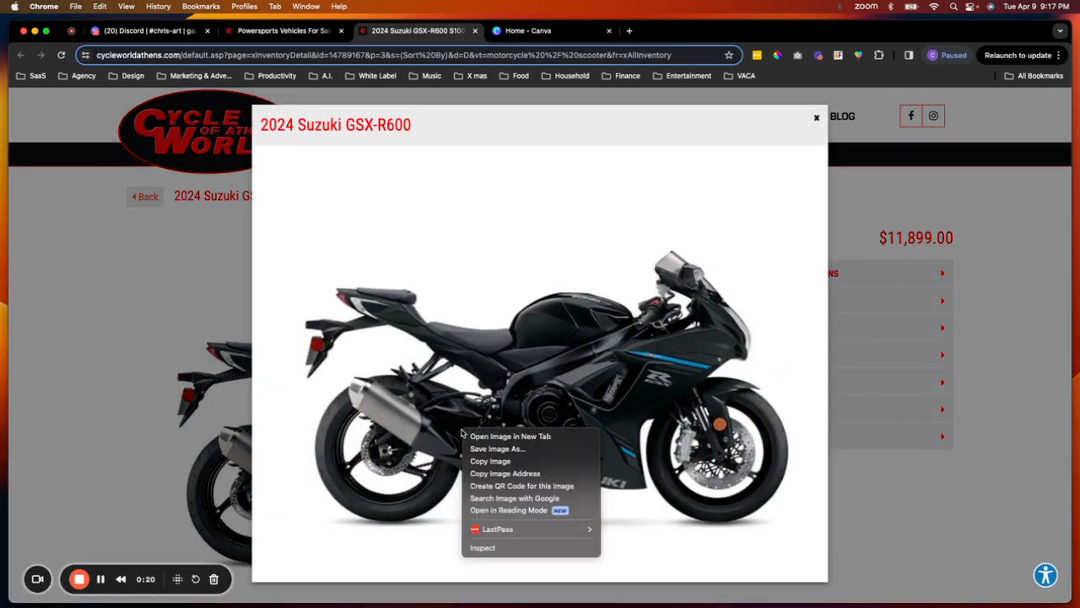
left_click(496, 461)
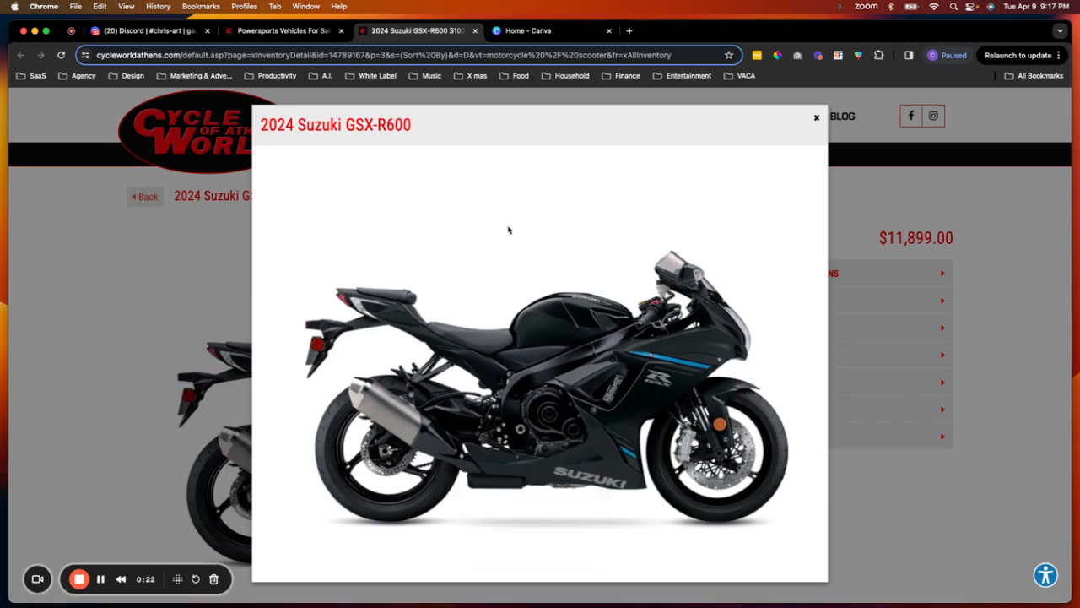
- Create a new Instagram Post (Portrait) design from the Canva home page
left_click(515, 30)
left_click(127, 190)
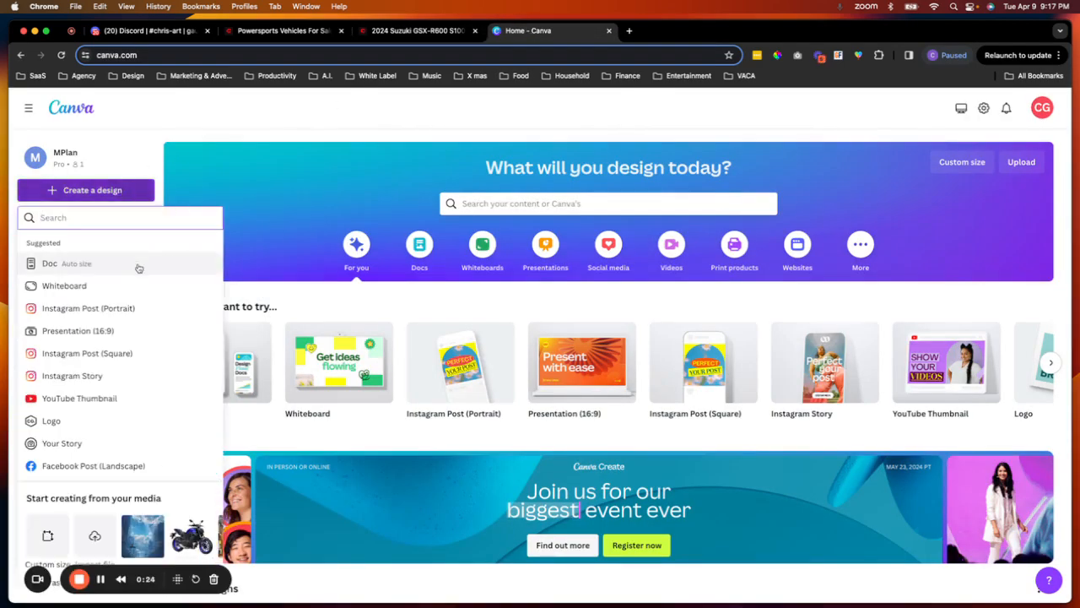
left_click(115, 309)
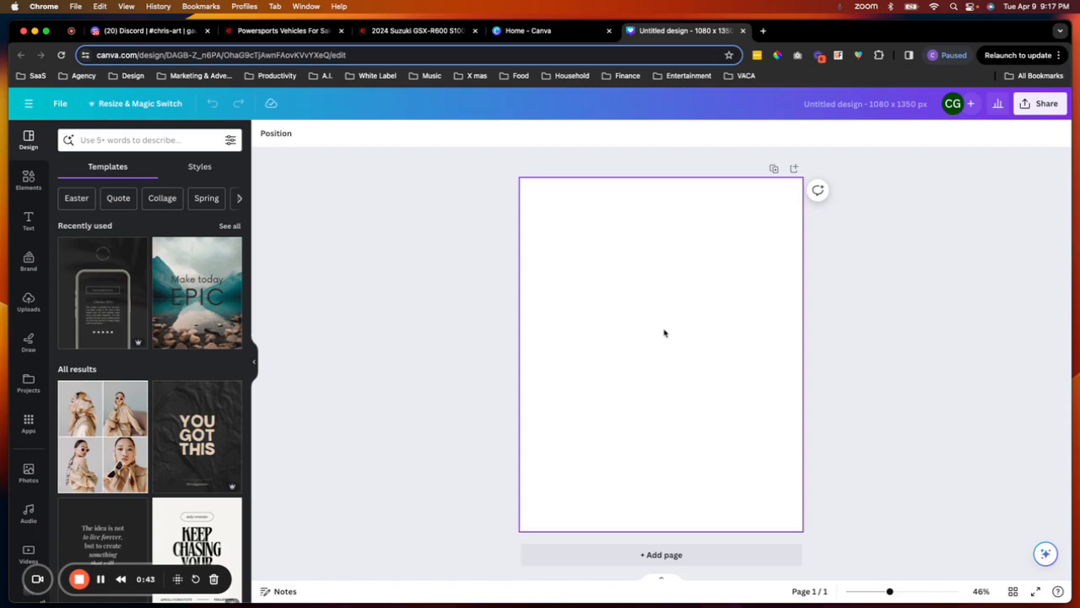
- Paste the copied motorcycle photo onto the blank page and nudge it slightly into place
left_click(603, 328)
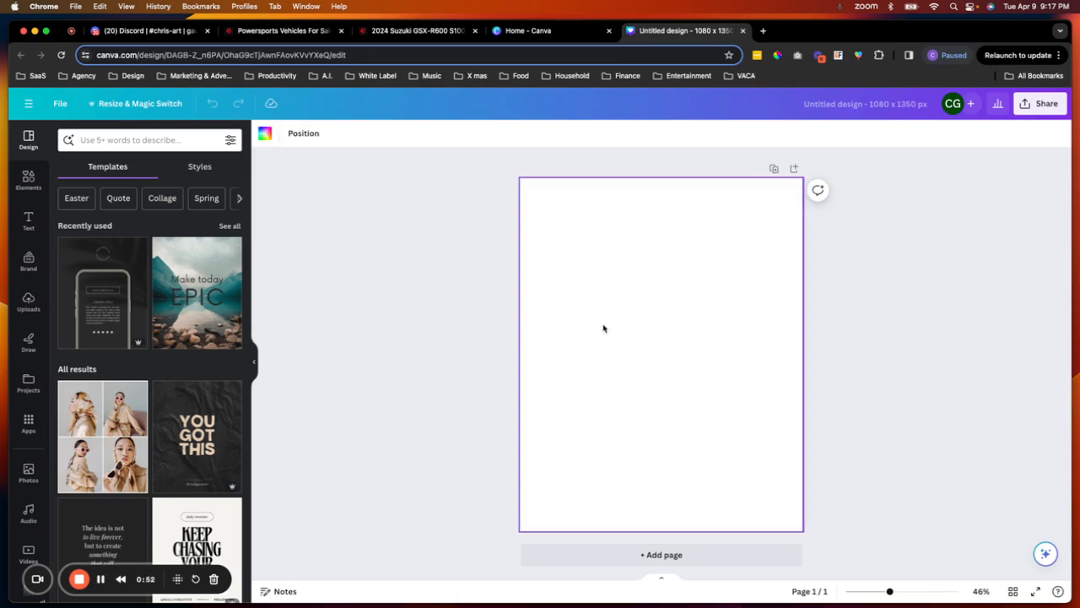
key("cmd+v")
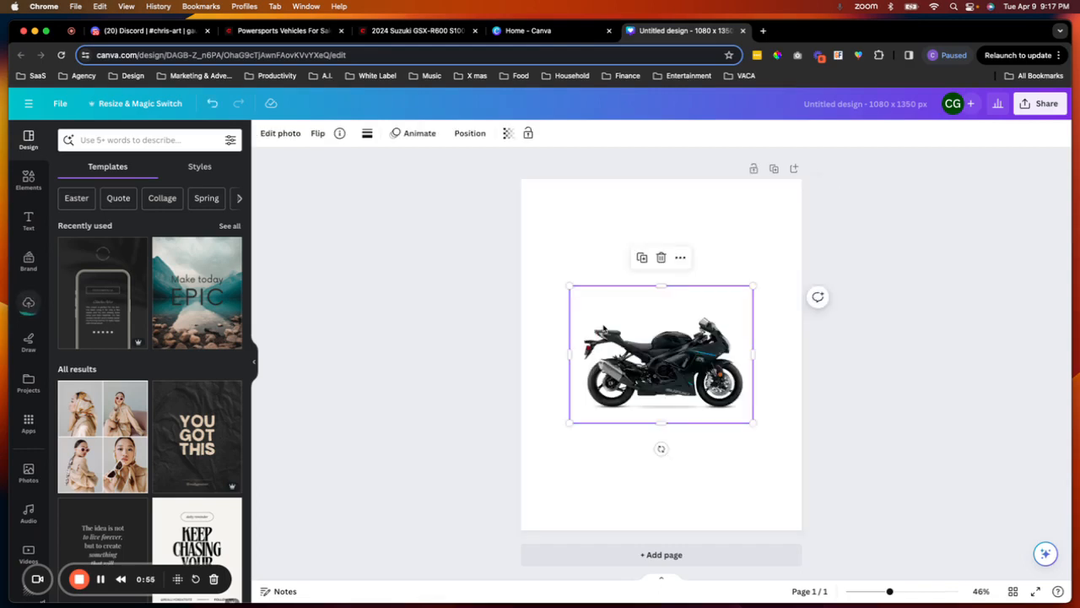
left_click_drag(690, 371, 697, 362)
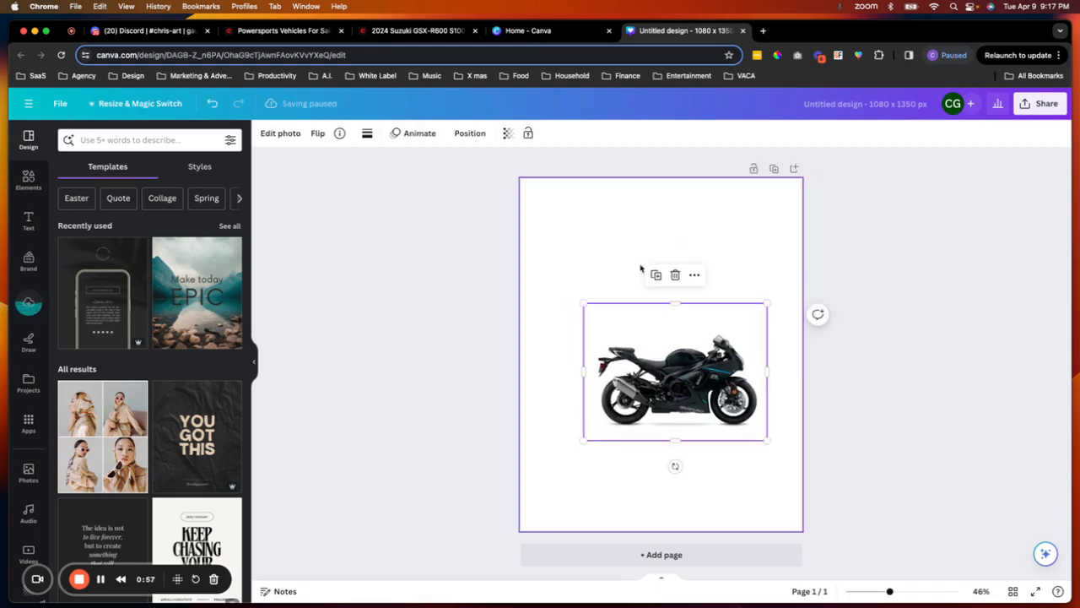
- Fill the page background with the orange colour from the Funnel Architects brand kit
left_click(597, 256)
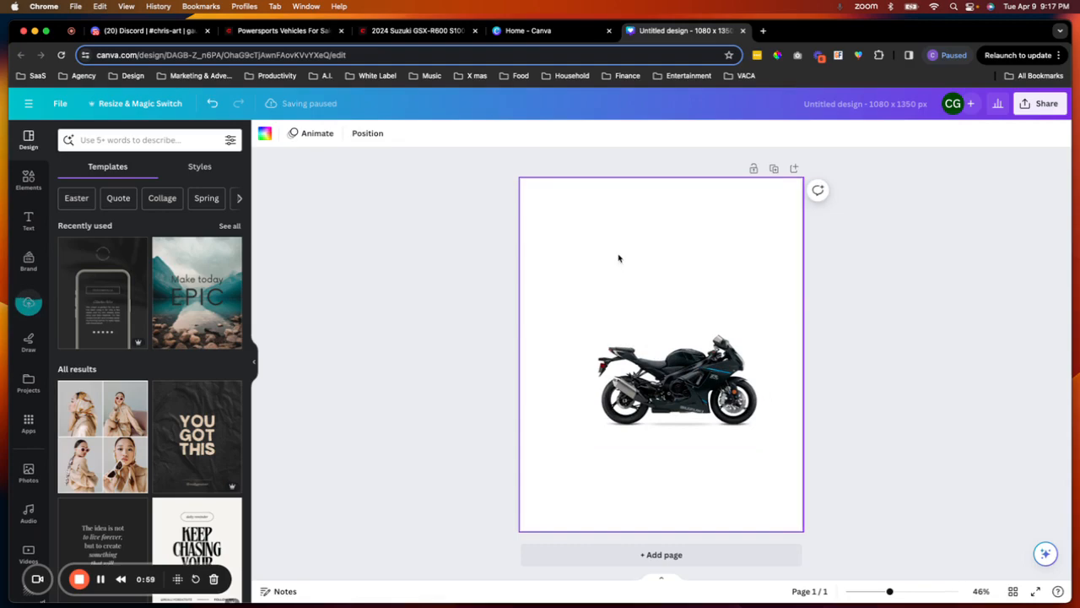
left_click(264, 133)
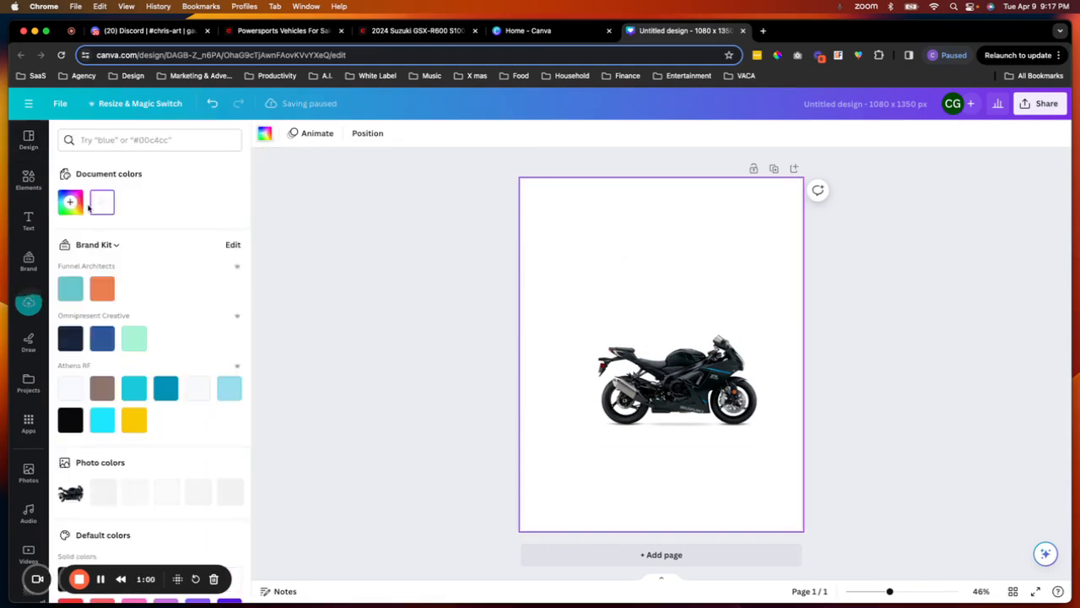
left_click(102, 289)
- Remove the white background from the motorcycle photo with BG Remover
left_click(675, 371)
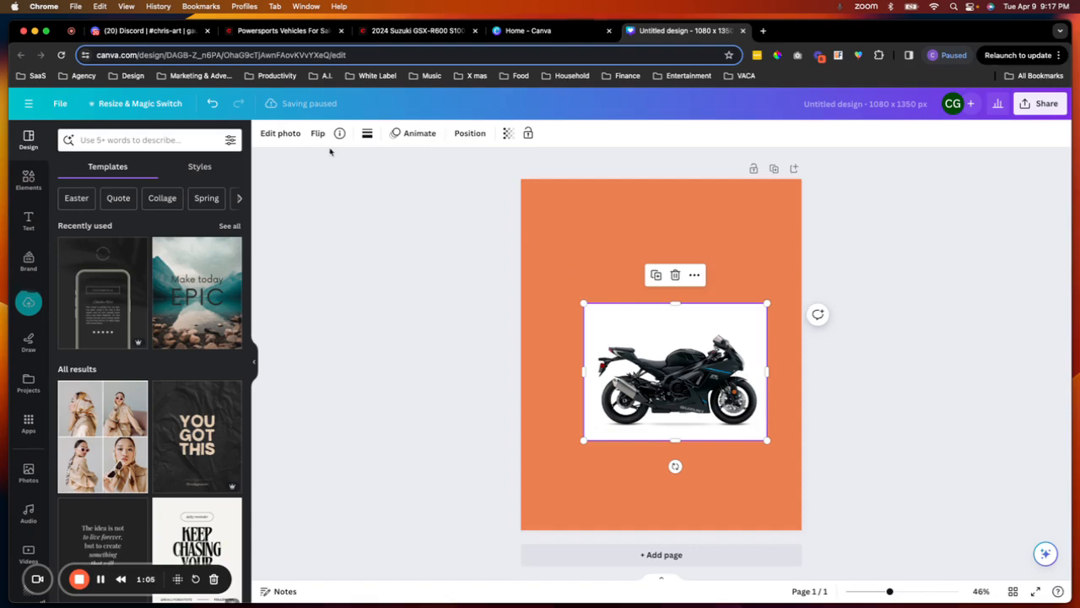
left_click(281, 134)
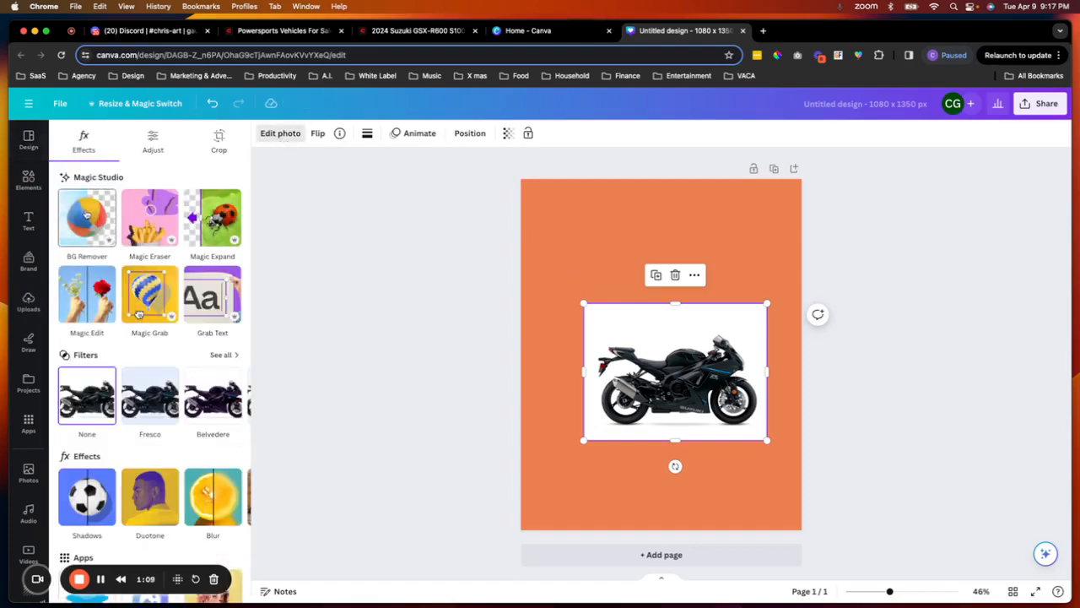
left_click(86, 215)
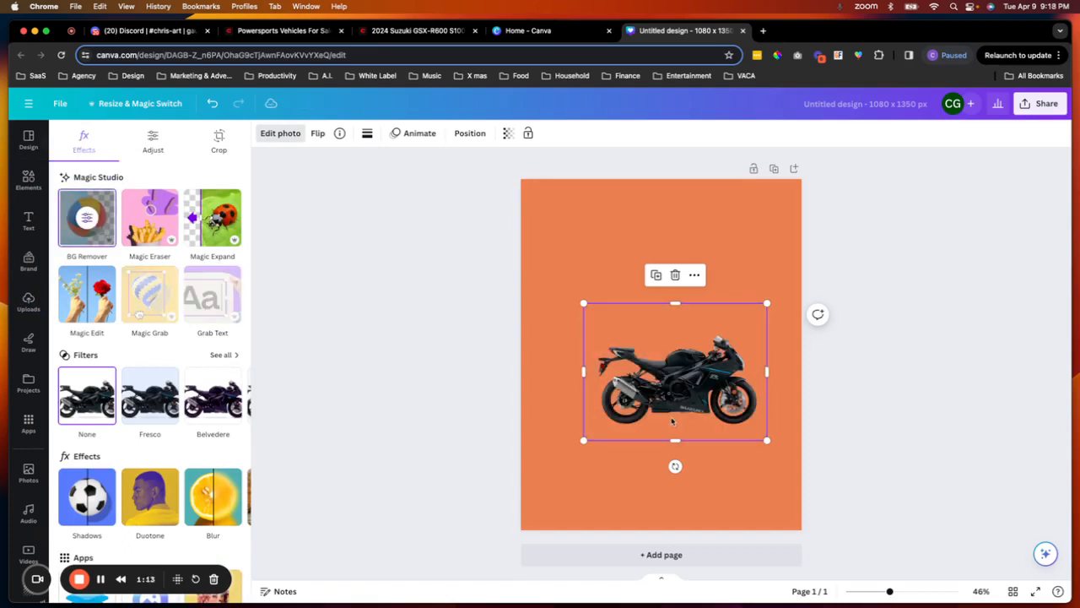
- Enlarge the cut-out motorcycle and move it toward the lower part of the page
left_click_drag(583, 439, 548, 466)
left_click_drag(765, 468, 778, 474)
left_click_drag(549, 474, 540, 480)
left_click_drag(662, 420, 655, 439)
left_click(491, 365)
left_click(585, 270)
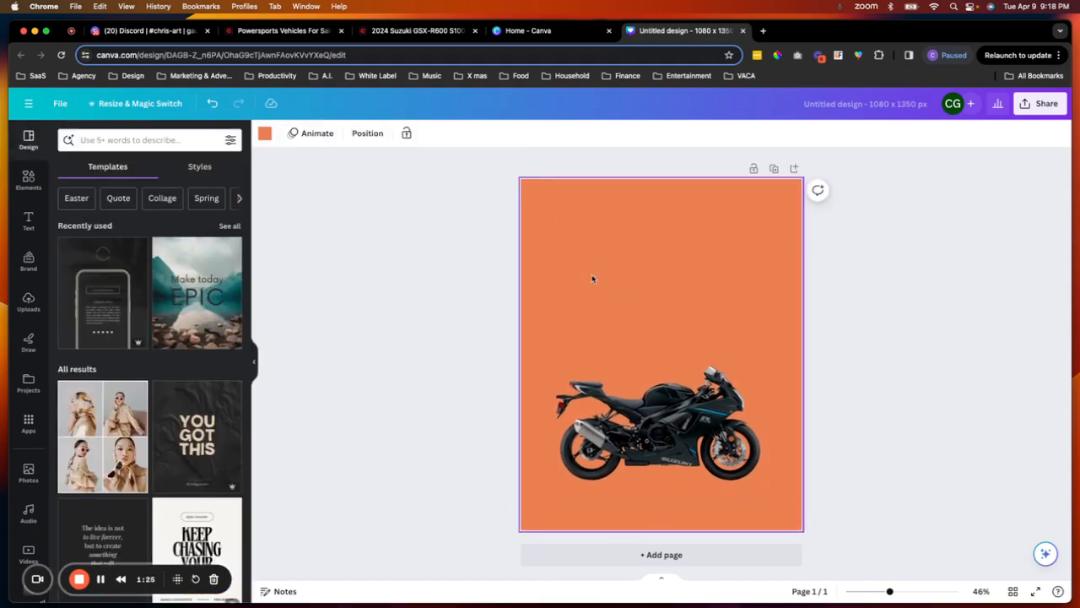
- Switch to Discord and start a Midjourney /imagine command in the chris-art channel
left_click(163, 31)
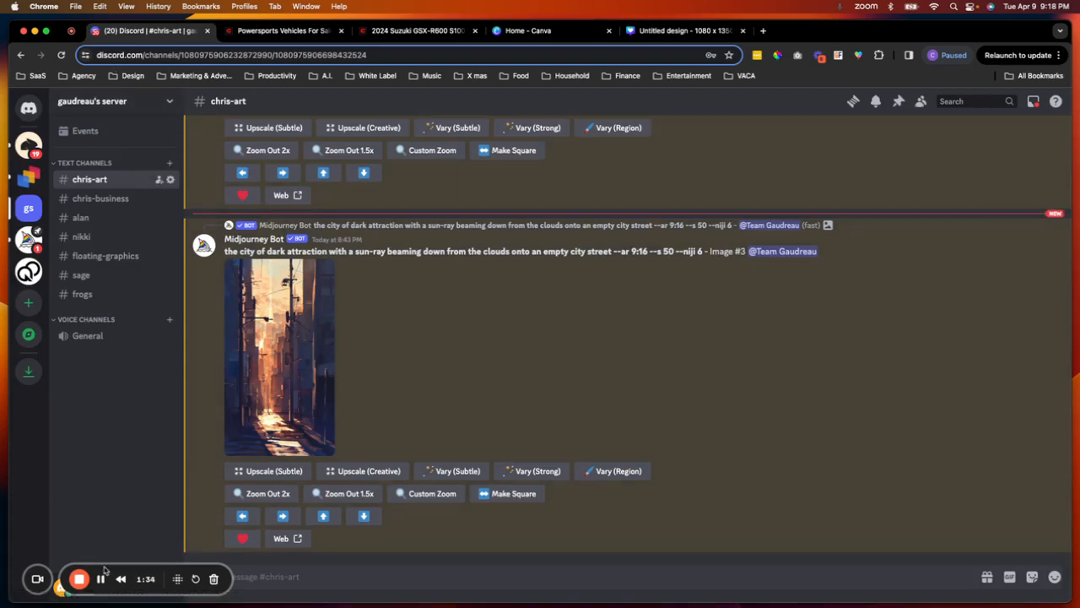
left_click_drag(104, 572, 109, 475)
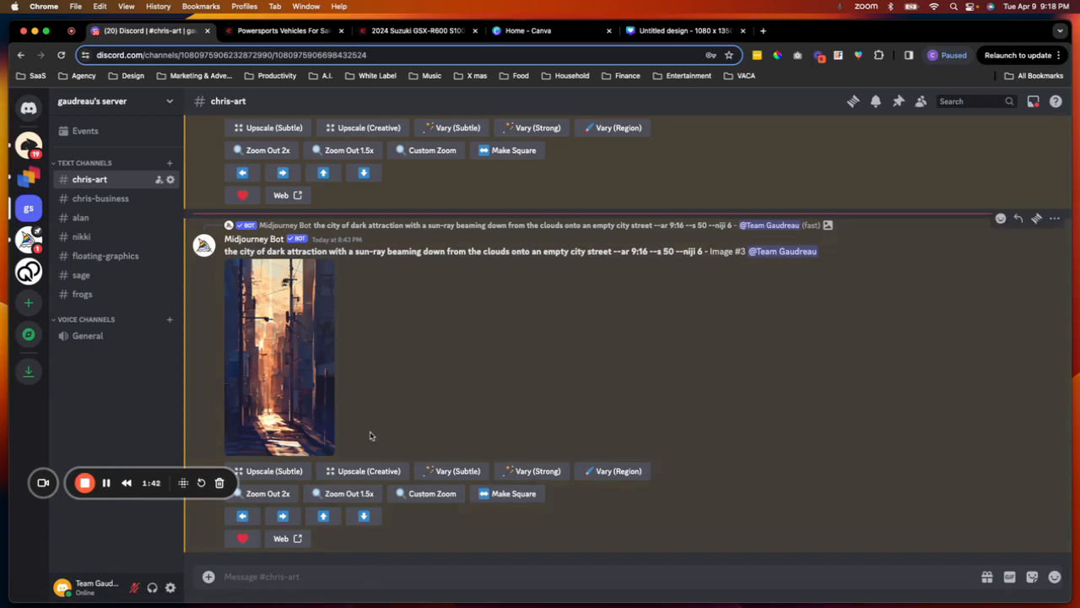
scroll(319, 367, "up", 5)
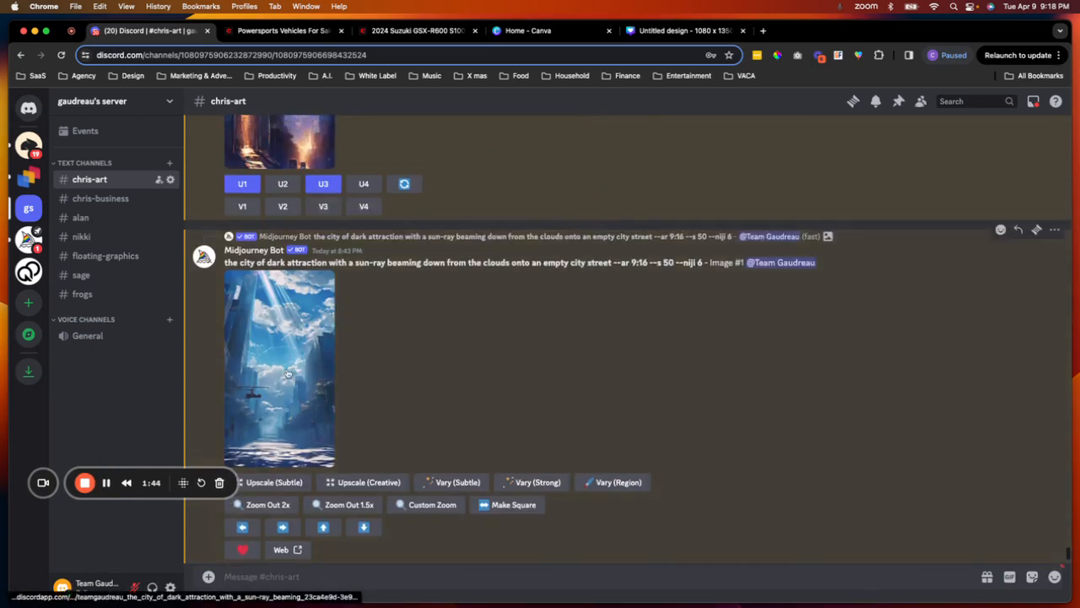
scroll(337, 383, "down", 5)
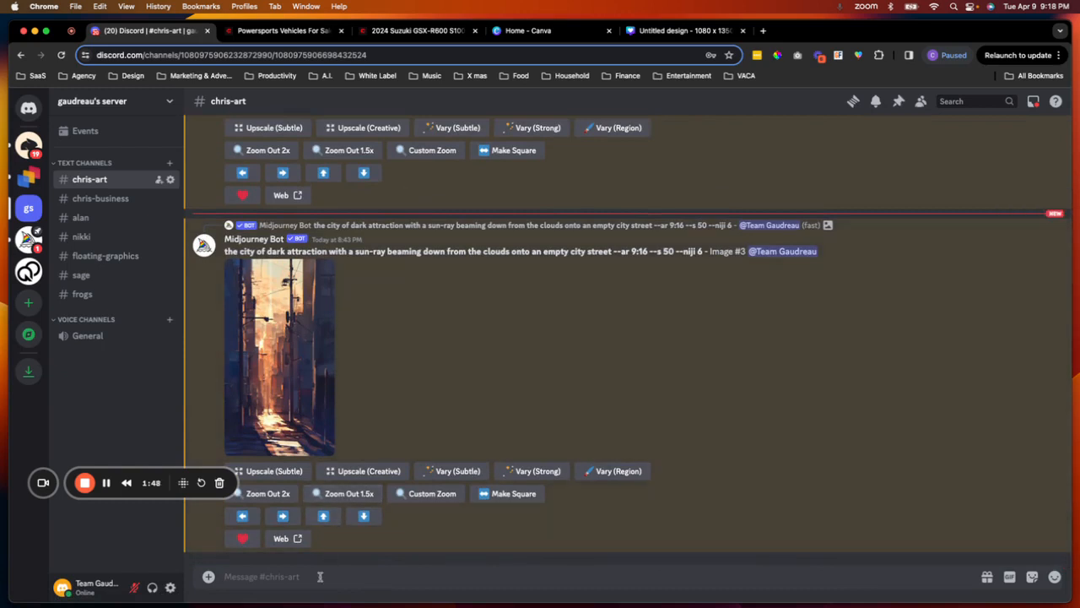
type("/i")
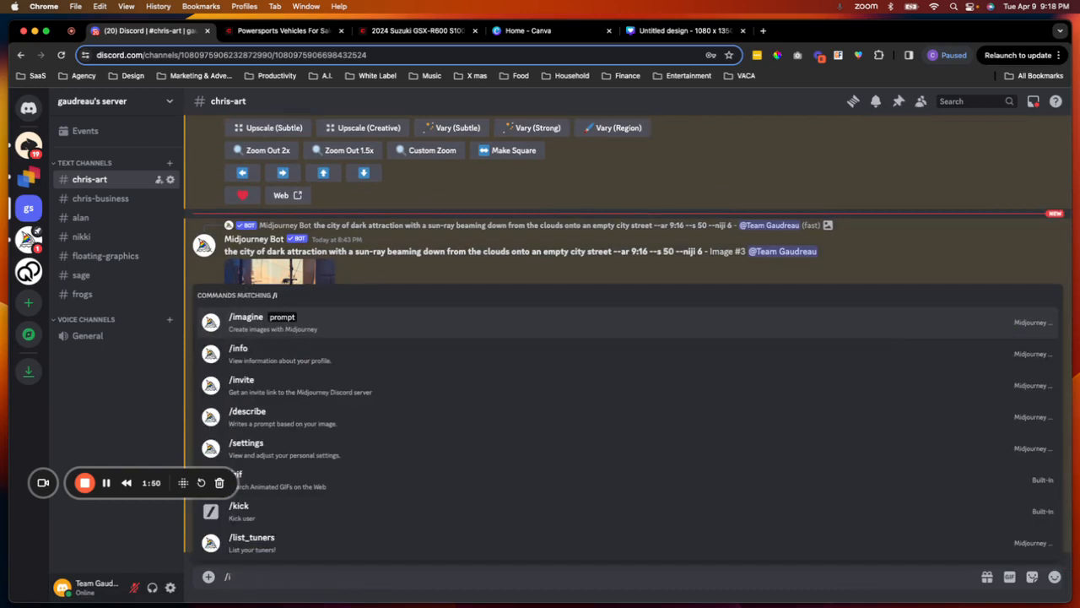
type("m")
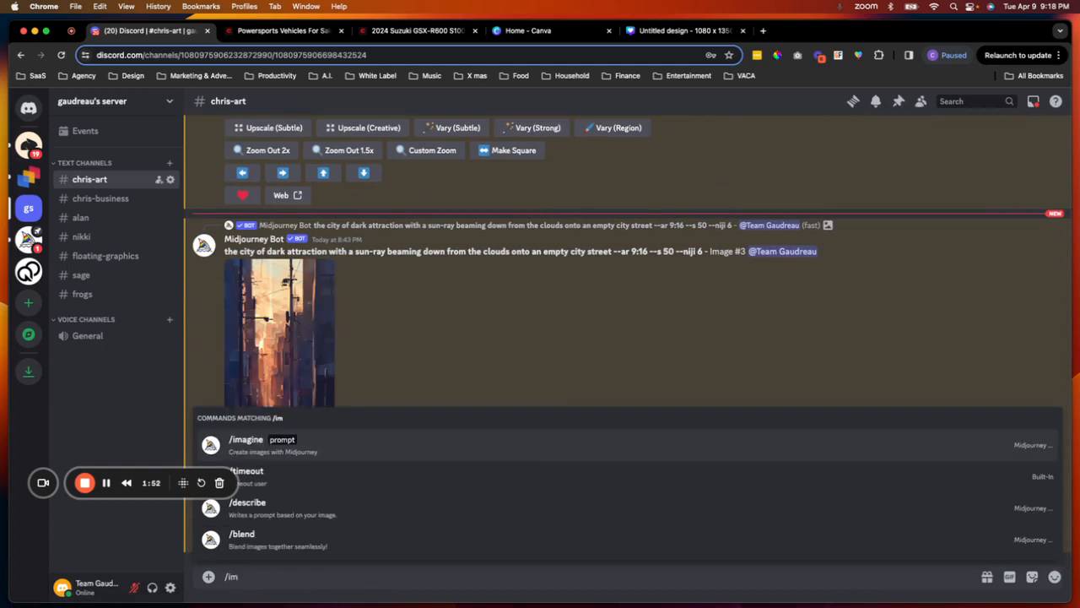
type("a")
key("Tab")
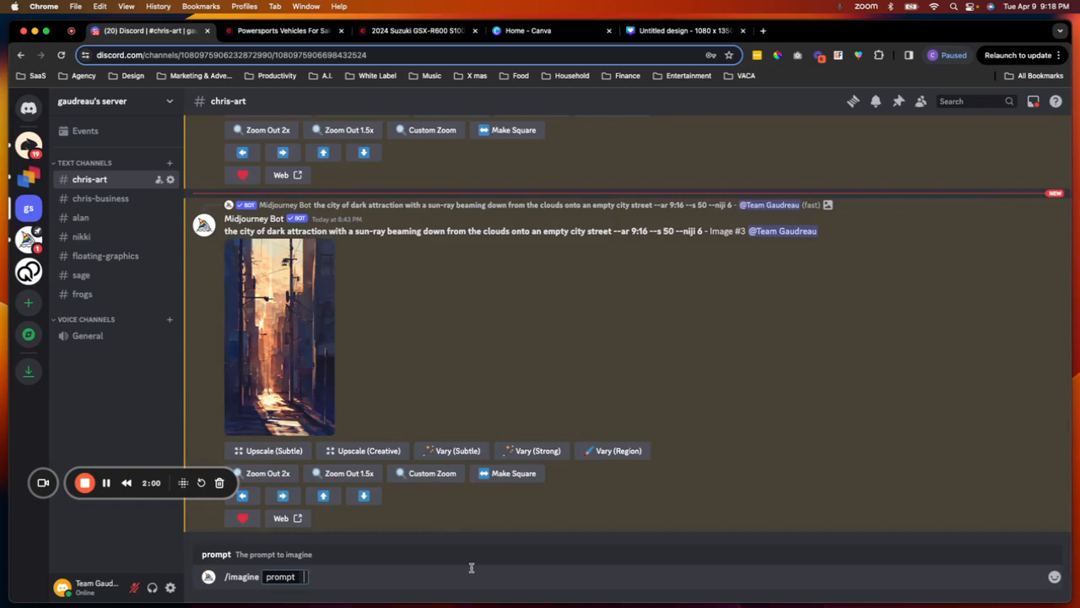
- Enter the prompt "empty parking lot in front of an office building"
type("empty park")
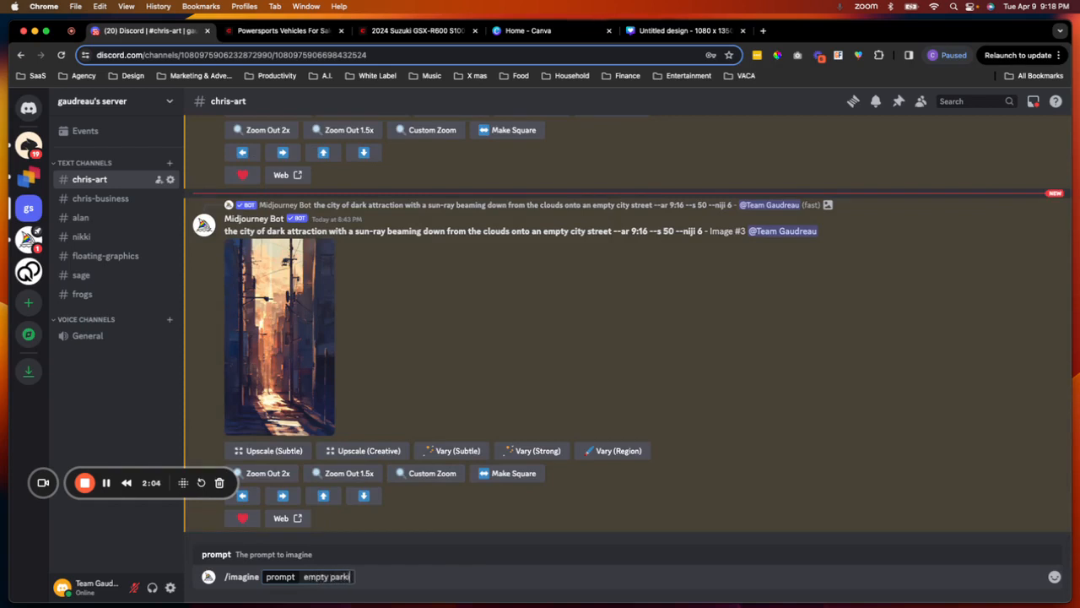
type("ing lot in fron")
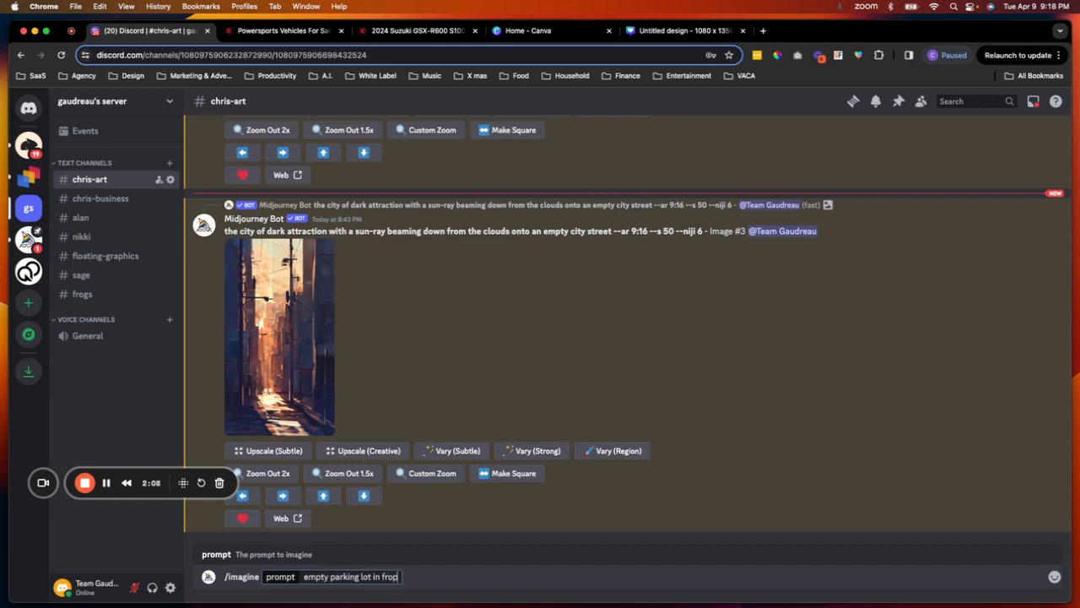
key("BackSpace")
type("nt of an office building")
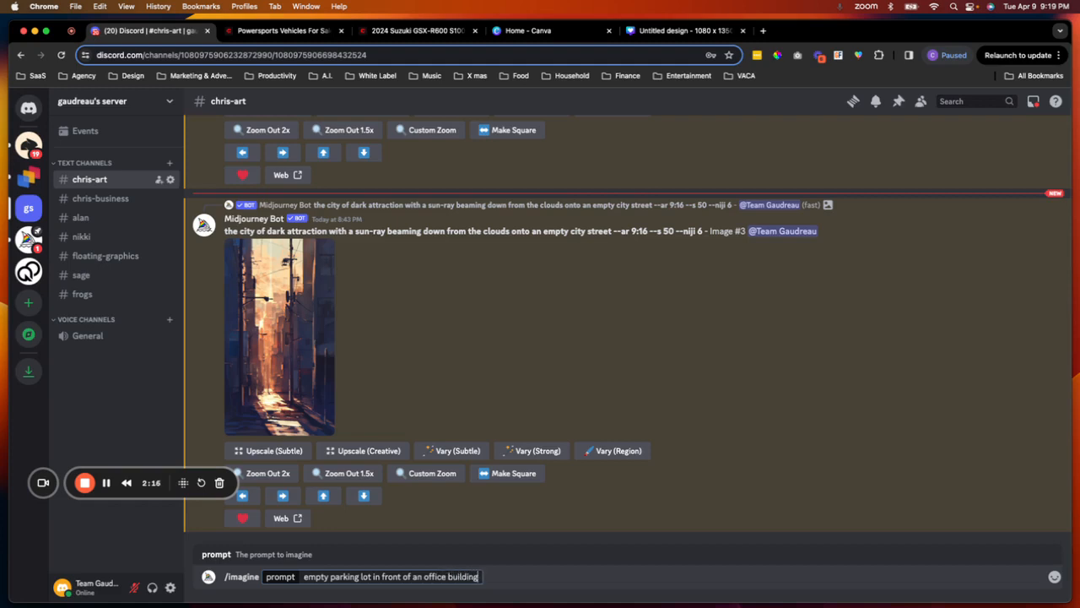
type(" on a clear sunny day")
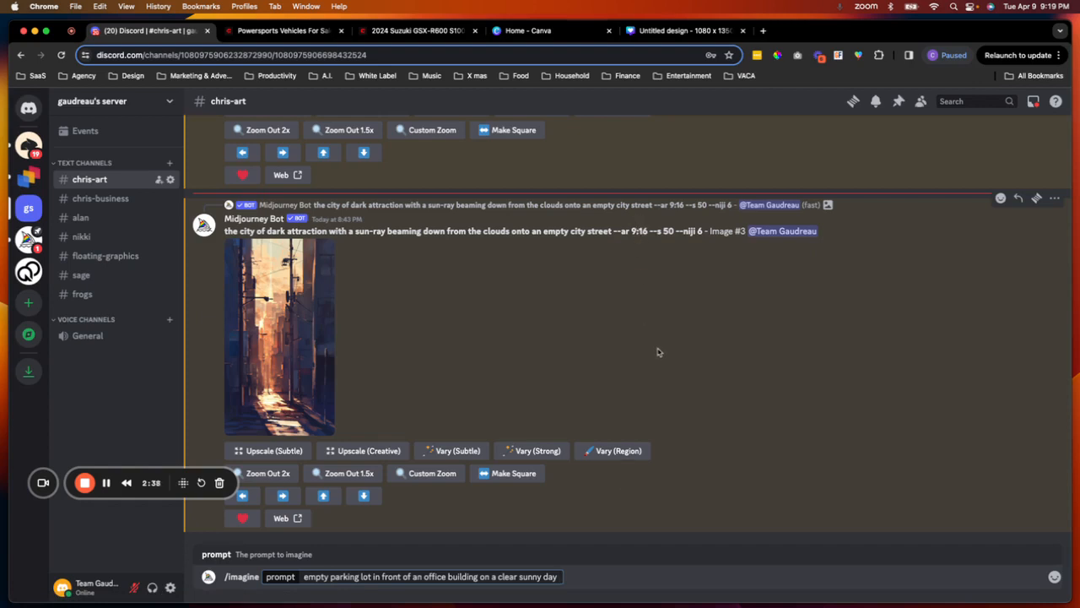
left_click(663, 32)
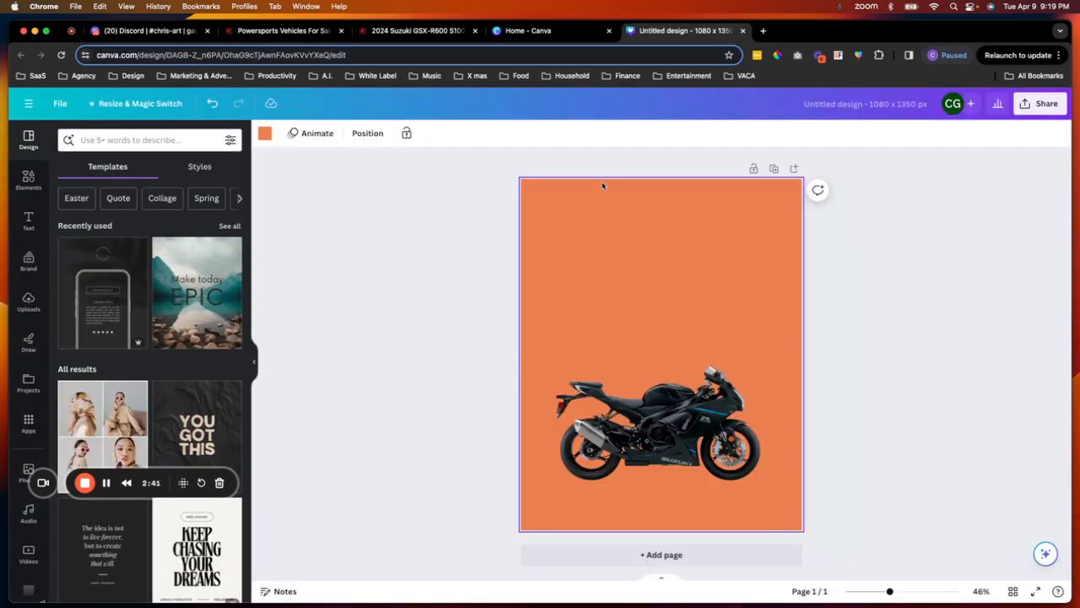
left_click(553, 30)
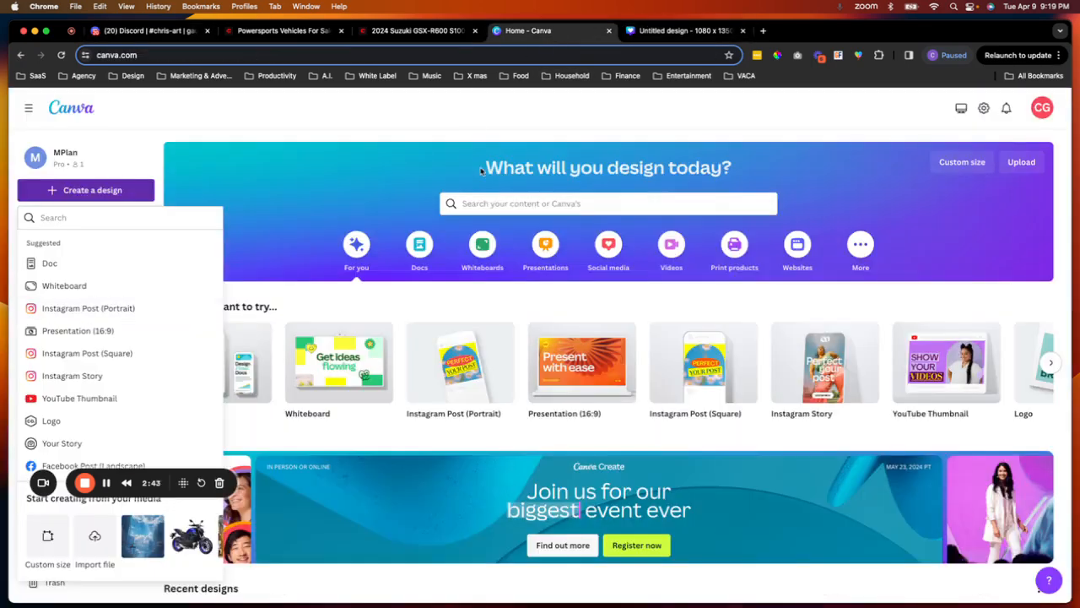
left_click(450, 32)
left_click(168, 32)
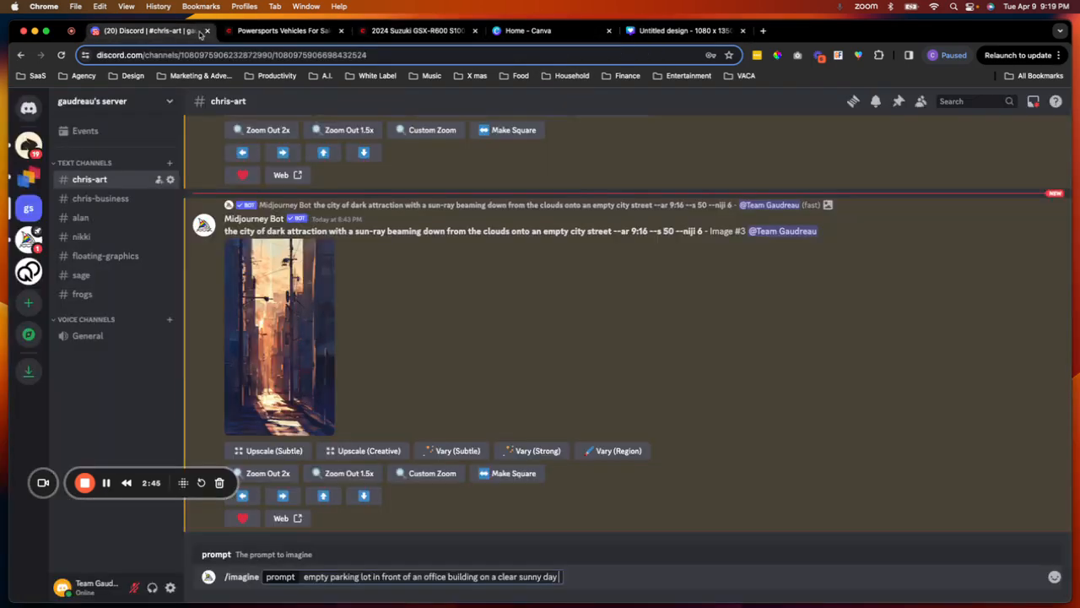
- Append the aspect ratio parameter --ar 3:4 and submit the Midjourney prompt
type("--ar 3:4")
key("Return")
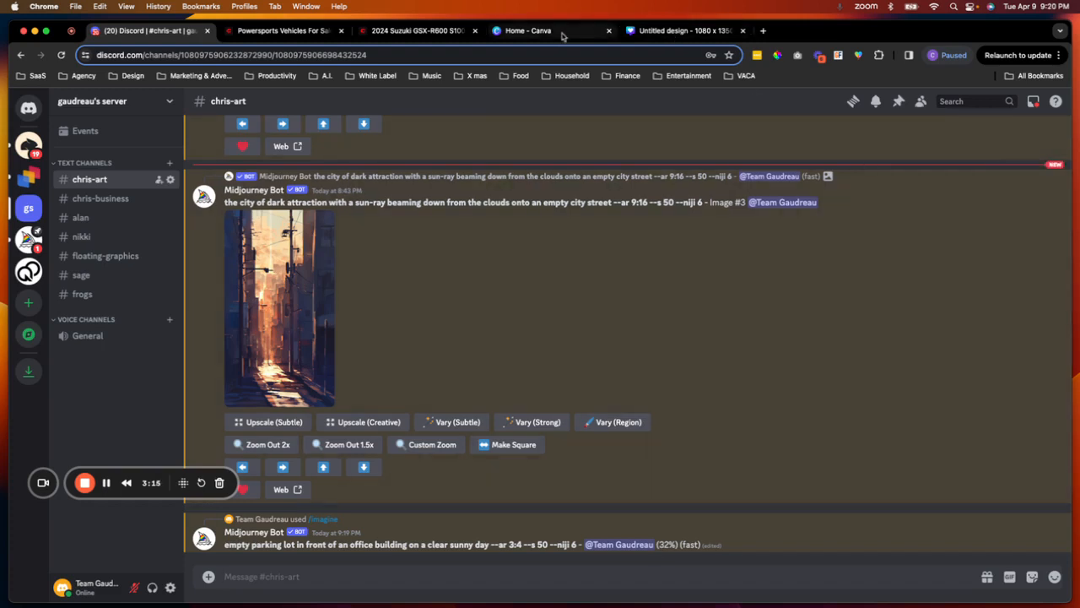
- Return to the dealer page, close the enlarged photo, and review the bike's description and specifications
left_click(442, 34)
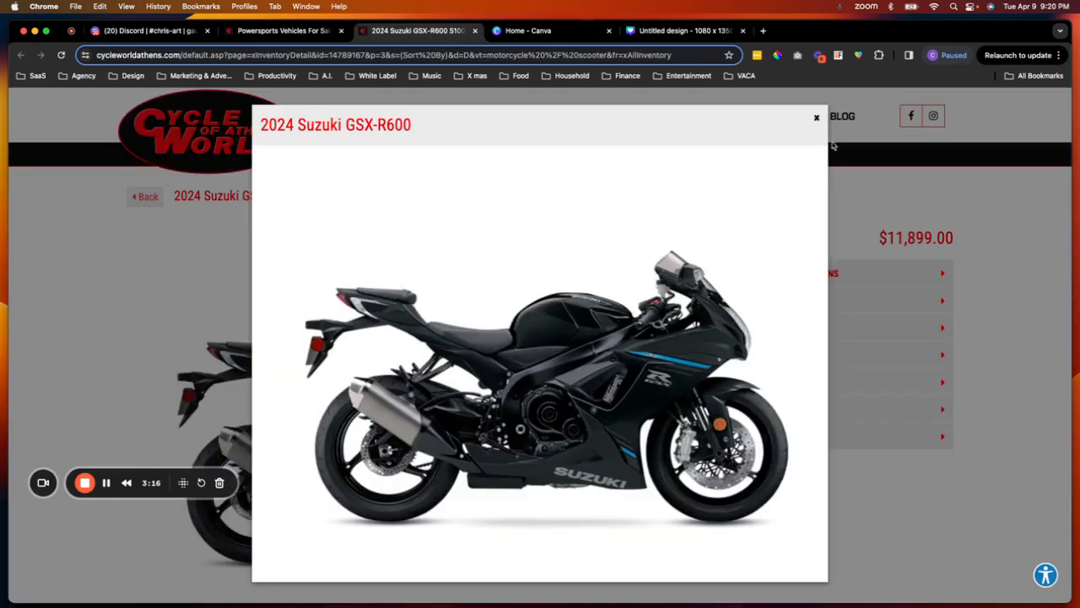
left_click(816, 117)
scroll(459, 259, "down", 6)
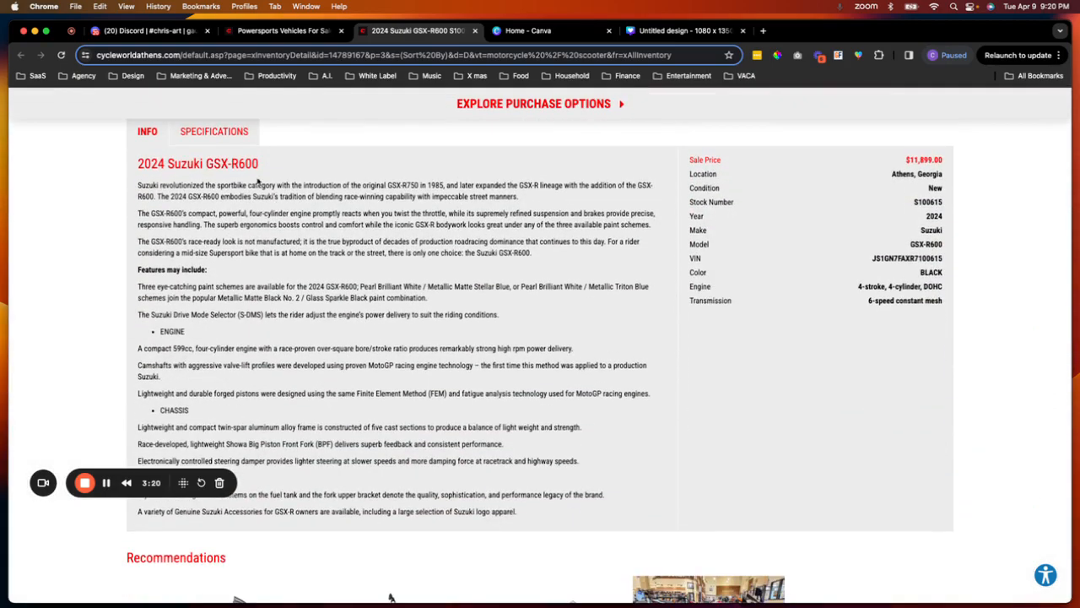
scroll(284, 266, "down", 2)
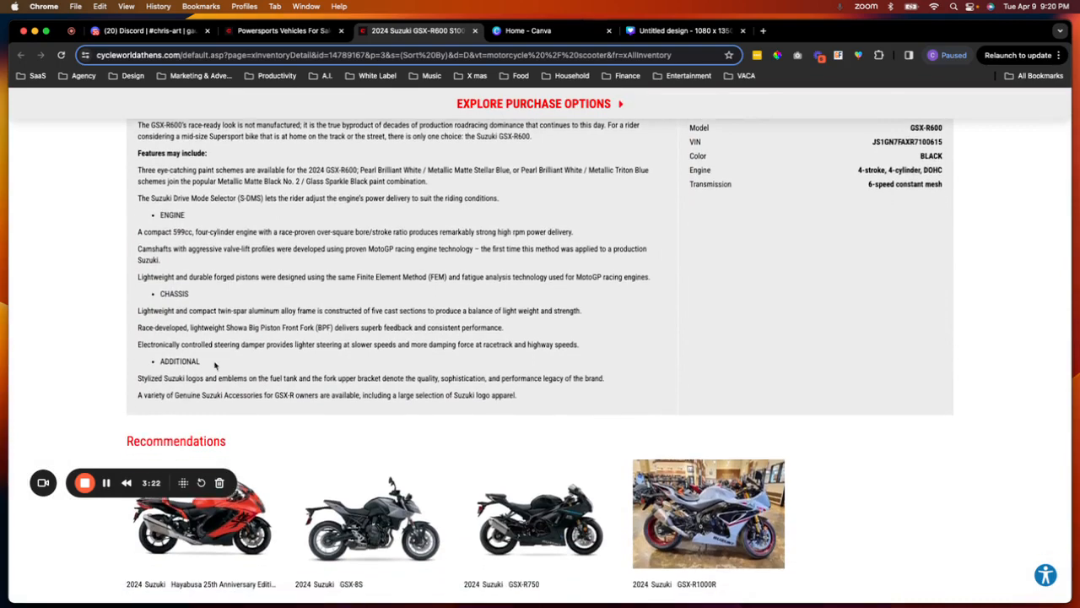
scroll(254, 376, "up", 2)
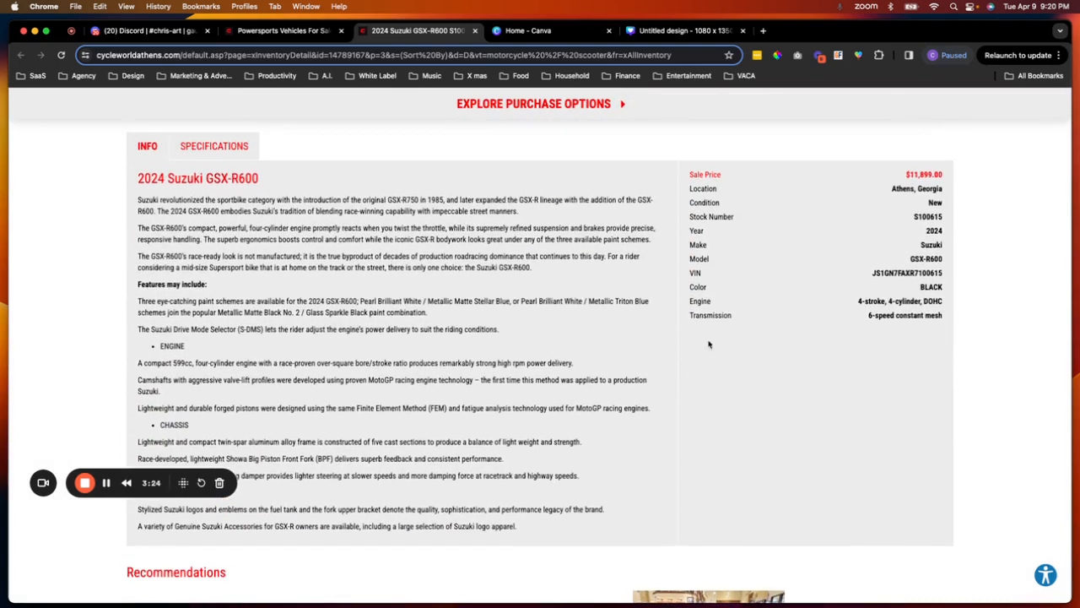
- Select the motorcycle listing page's web address to copy it
scroll(600, 259, "up", 1)
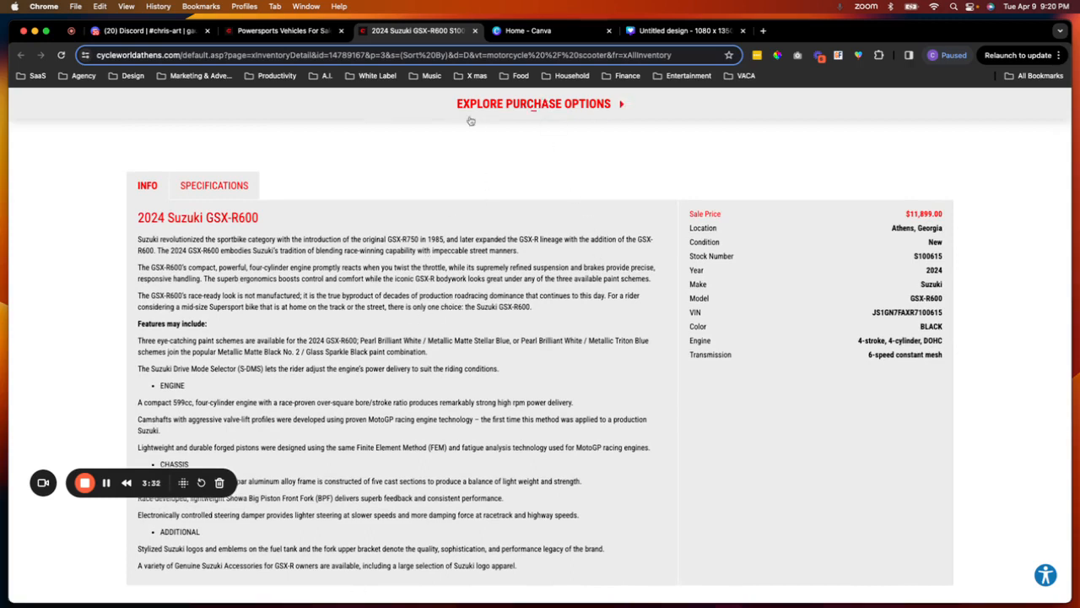
left_click(379, 54)
key("super+c")
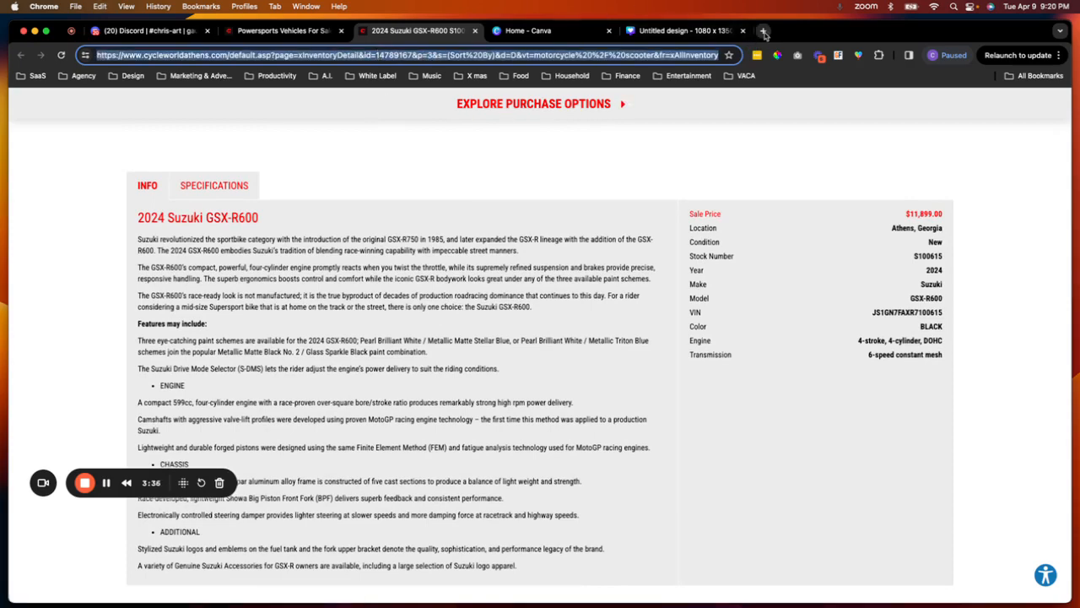
- Open a new browser tab and go to ChatGPT
left_click(765, 32)
type("chat")
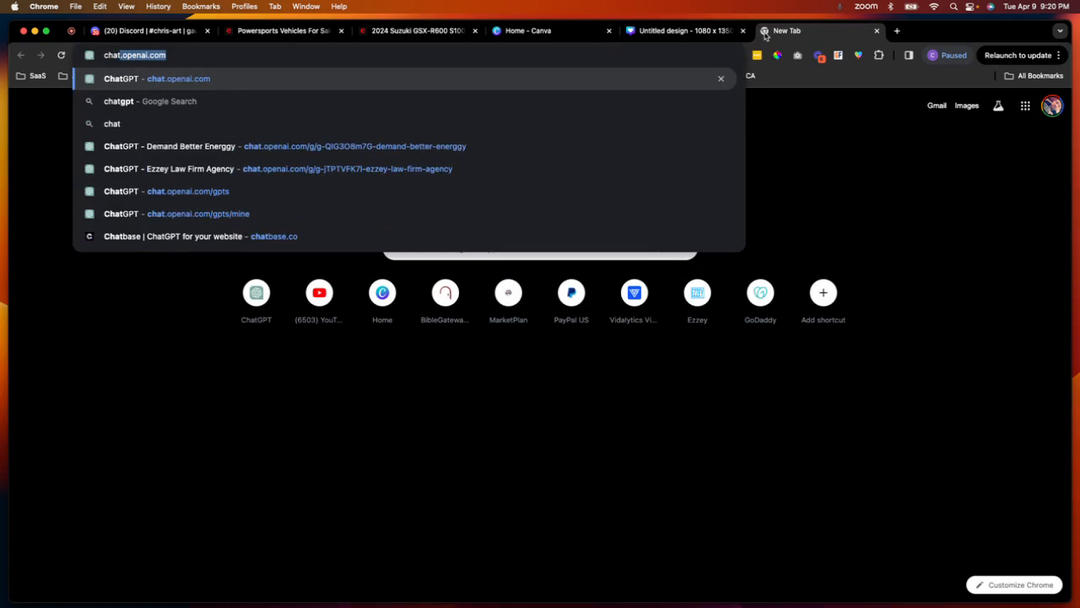
key("Return")
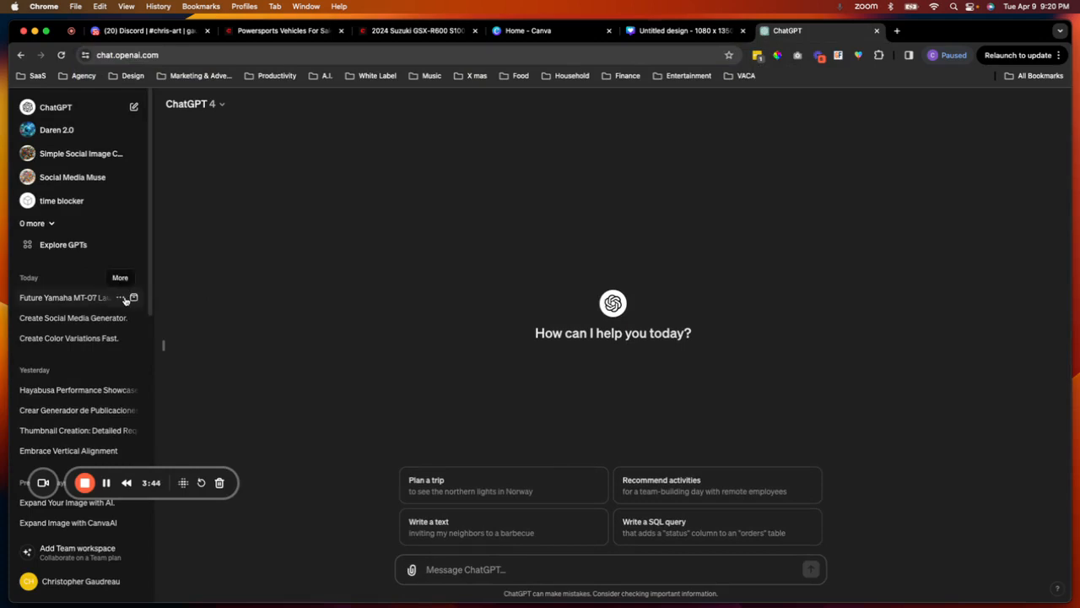
- Open the Powersports Social Media Copy Generator custom GPT from My GPTs
left_click(74, 246)
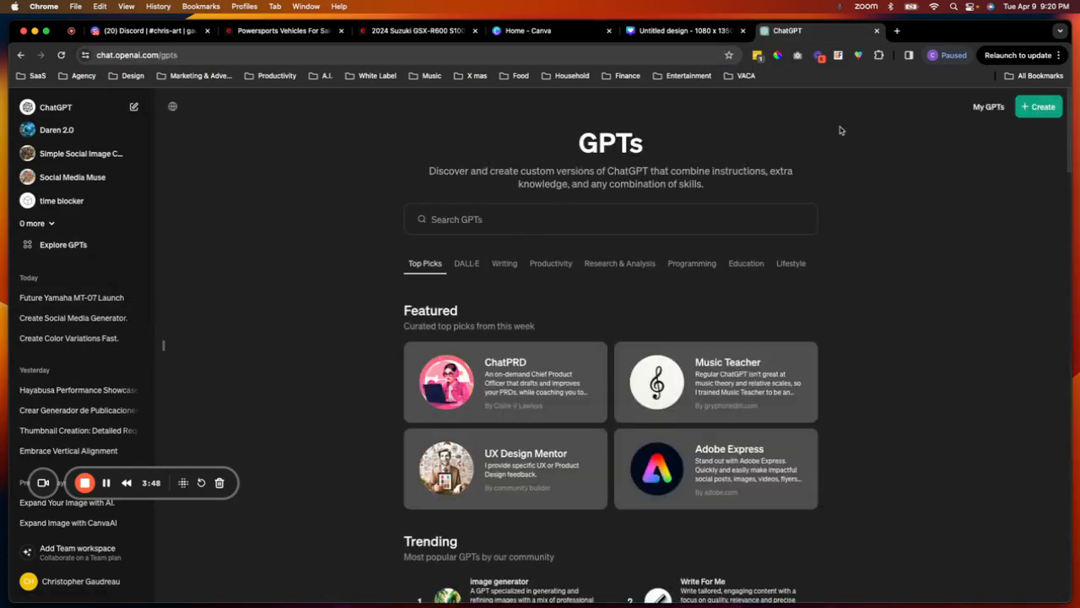
left_click(987, 106)
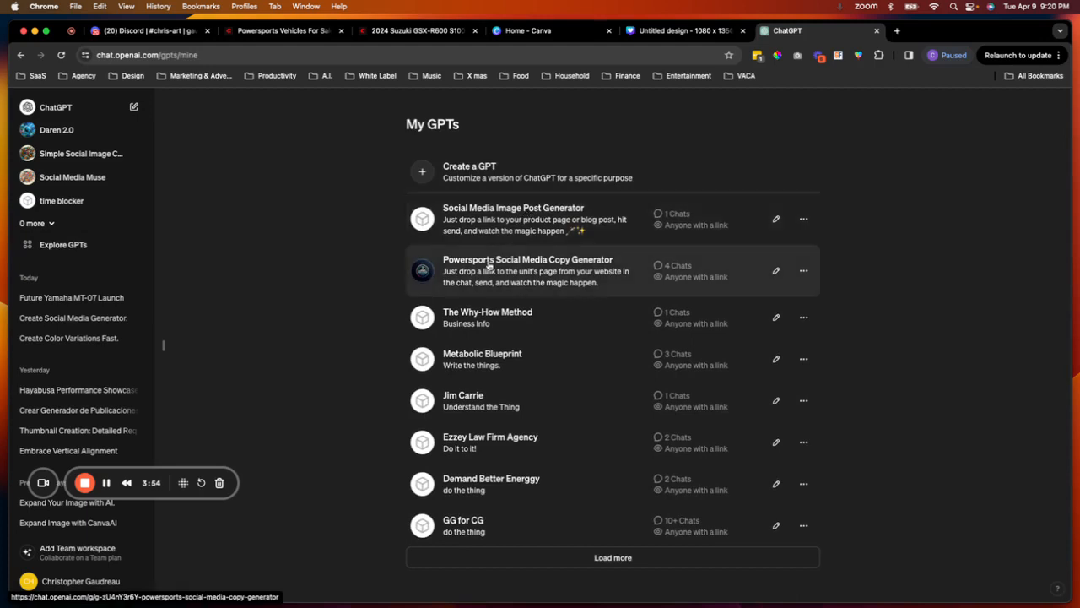
left_click(481, 269)
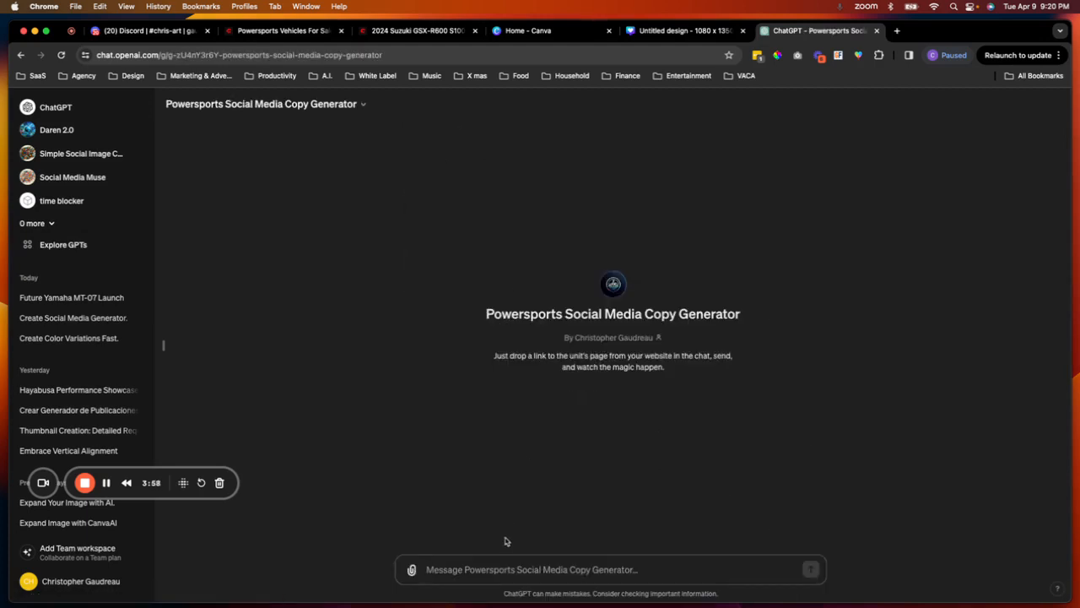
- Paste the listing's web address into the GPT chat and send it
key("super+v")
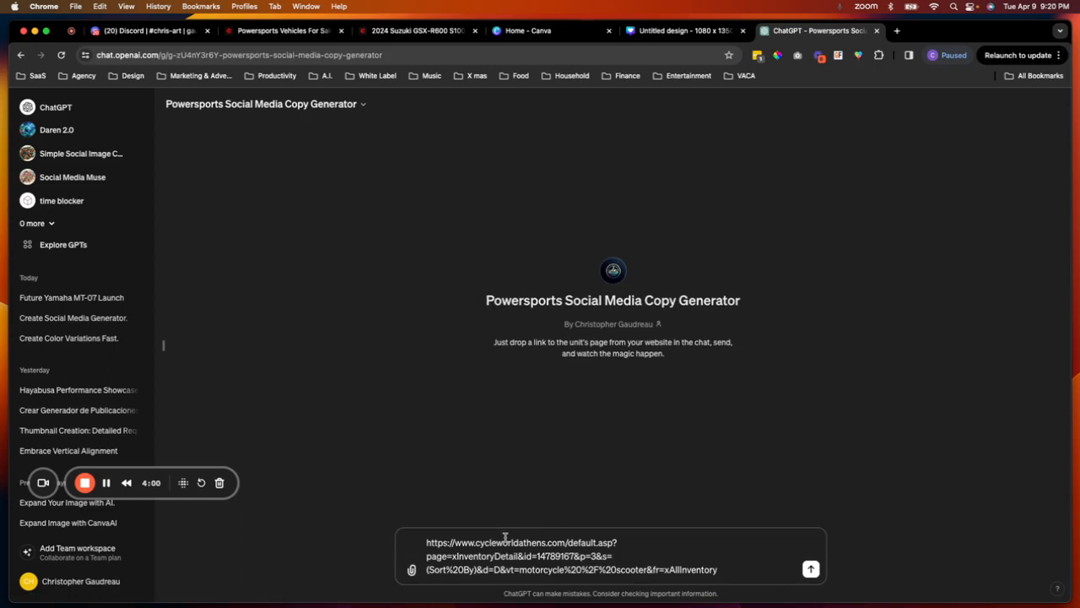
key("Return")
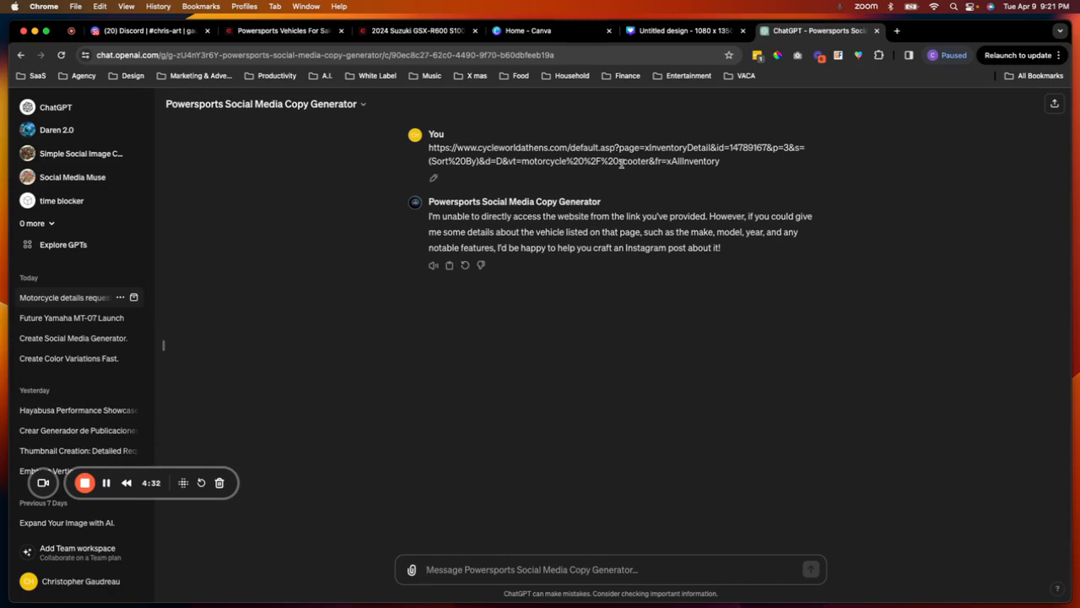
- Regenerate the GPT response to get Instagram post copy for the 2024 Suzuki GSX-R600
left_click(465, 266)
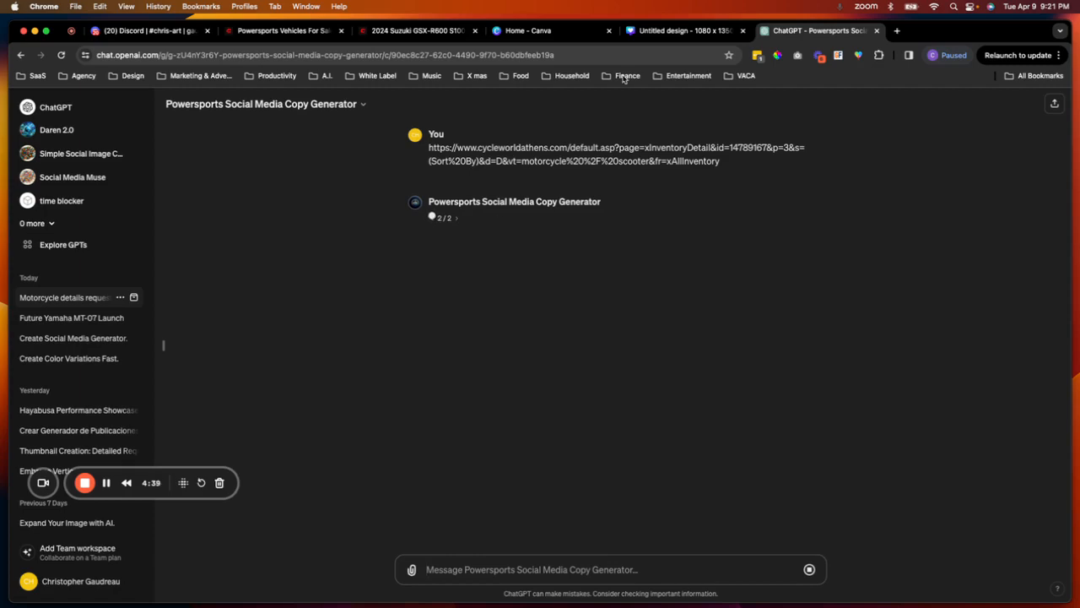
left_click(549, 32)
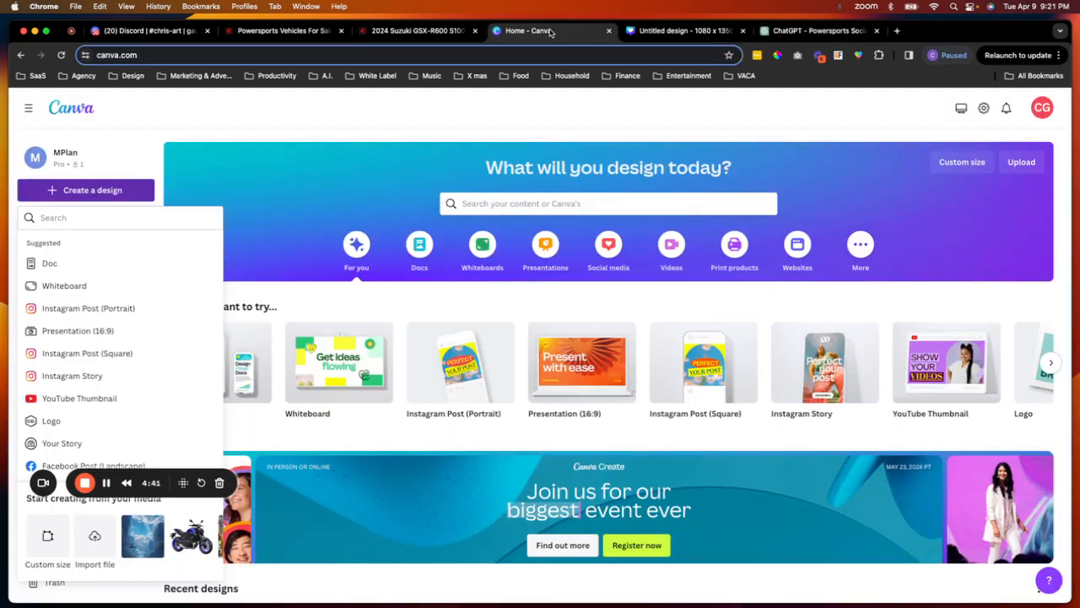
left_click(648, 32)
left_click(426, 31)
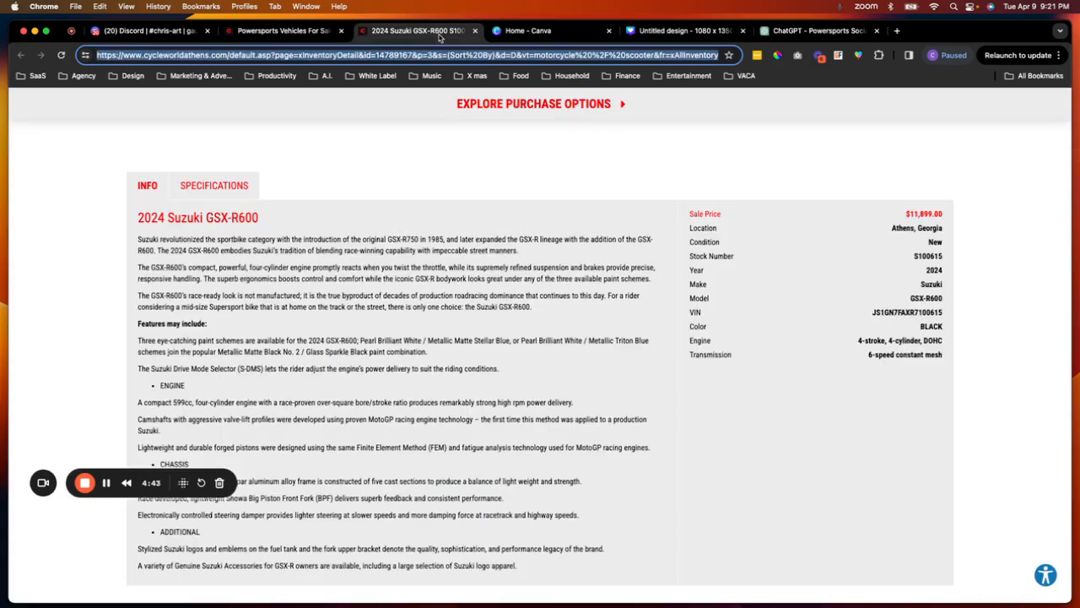
left_click(287, 31)
left_click(405, 32)
left_click(296, 34)
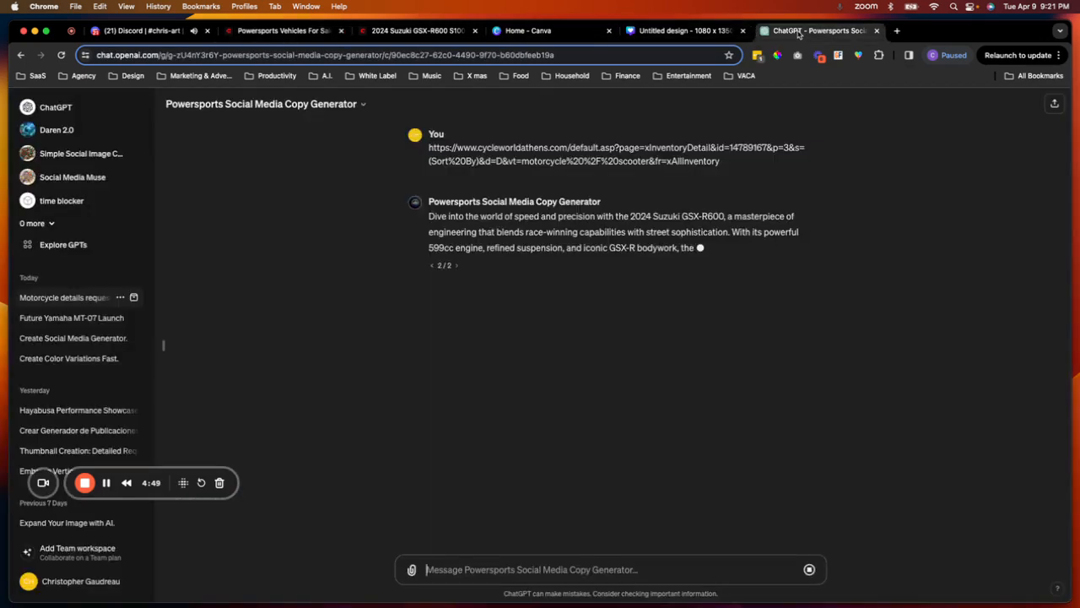
left_click(793, 31)
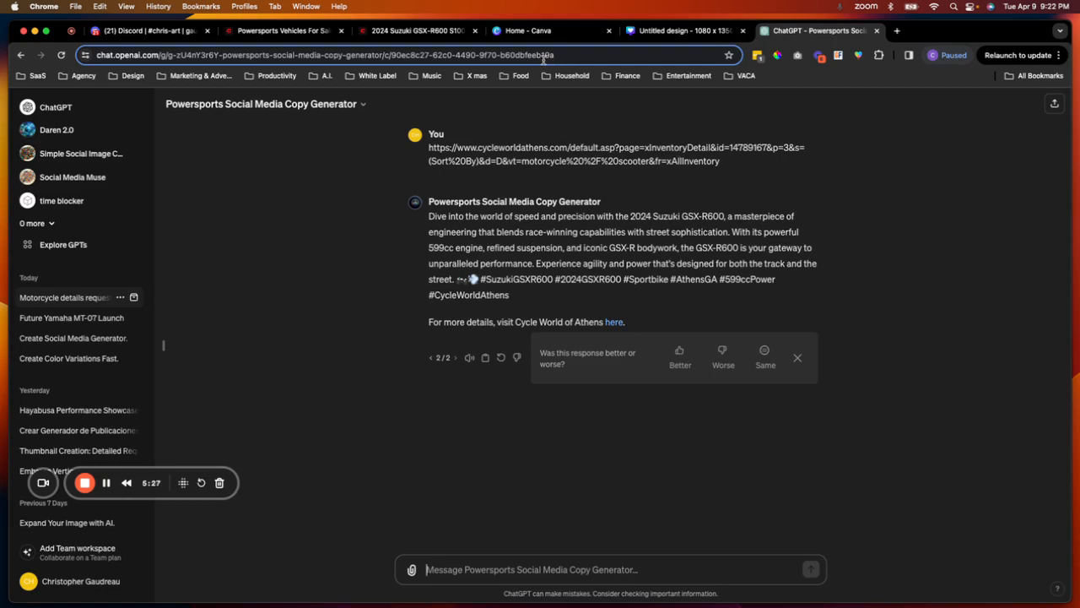
- Browse the earlier Midjourney results in the Discord channel, enlarging previous images
left_click(158, 34)
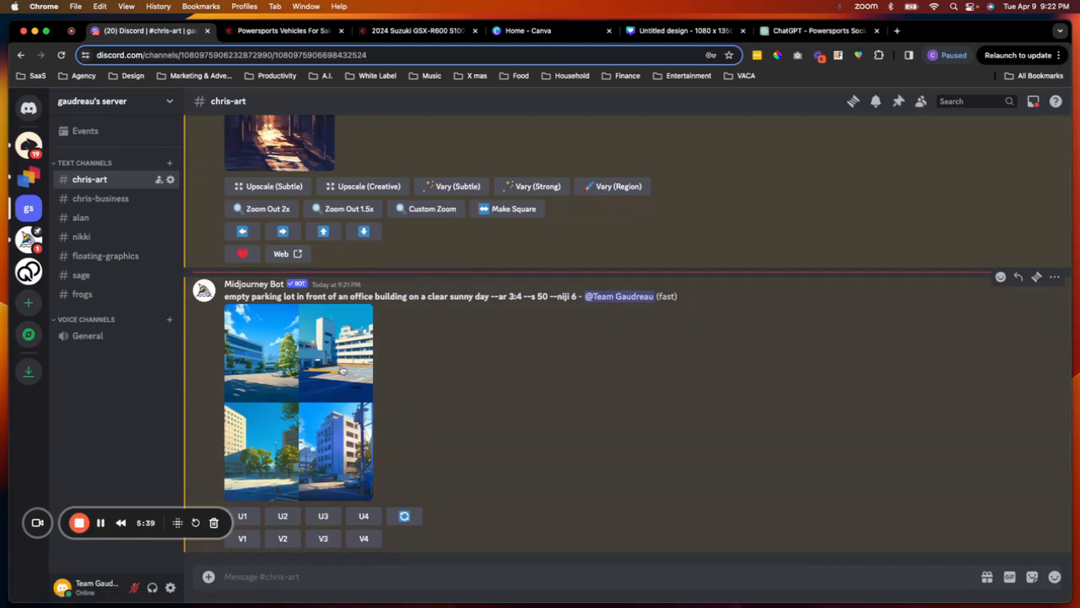
scroll(337, 376, "up", 4)
scroll(316, 279, "down", 4)
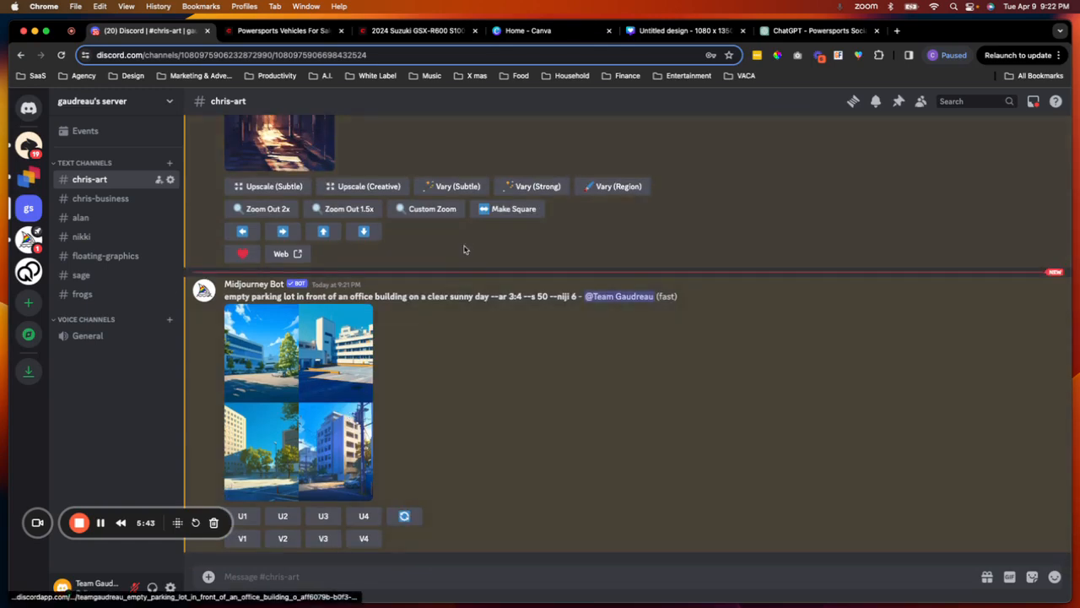
scroll(465, 248, "up", 4)
left_click(289, 224)
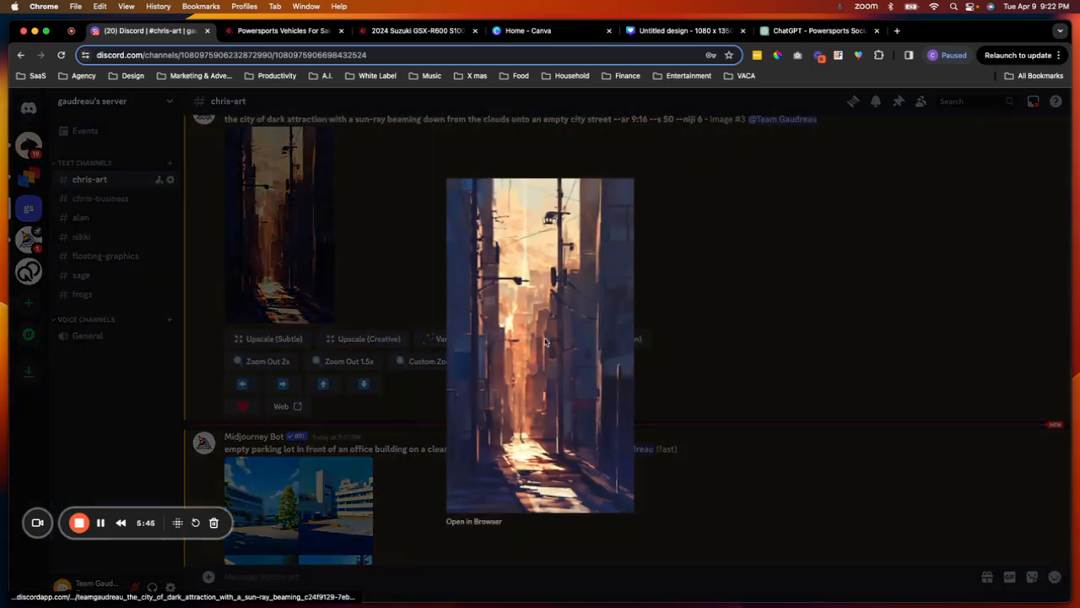
left_click(690, 349)
scroll(544, 283, "up", 6)
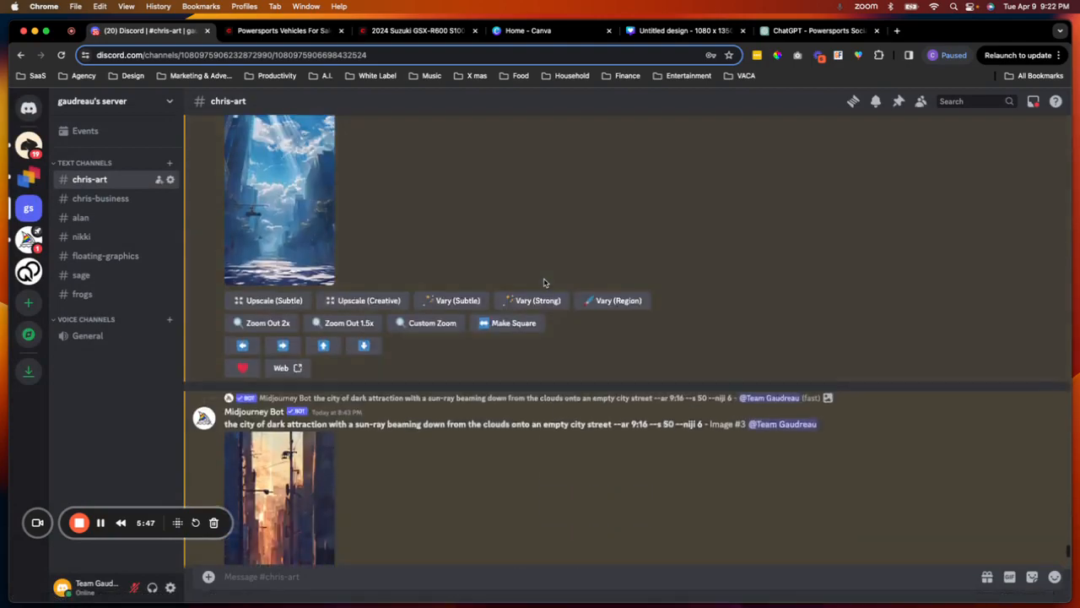
left_click(286, 264)
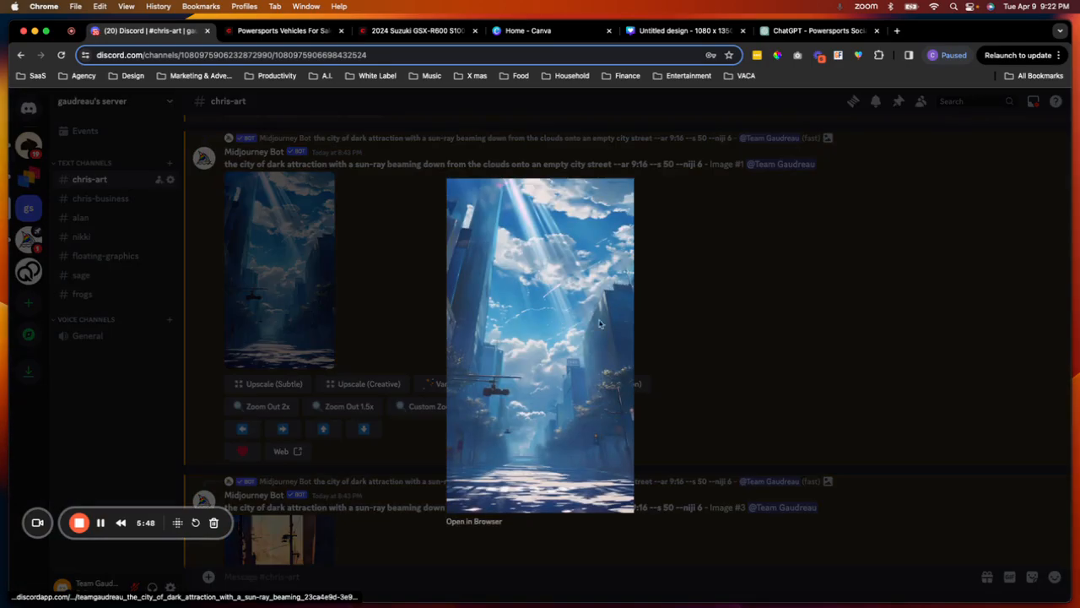
left_click(697, 327)
scroll(521, 324, "down", 10)
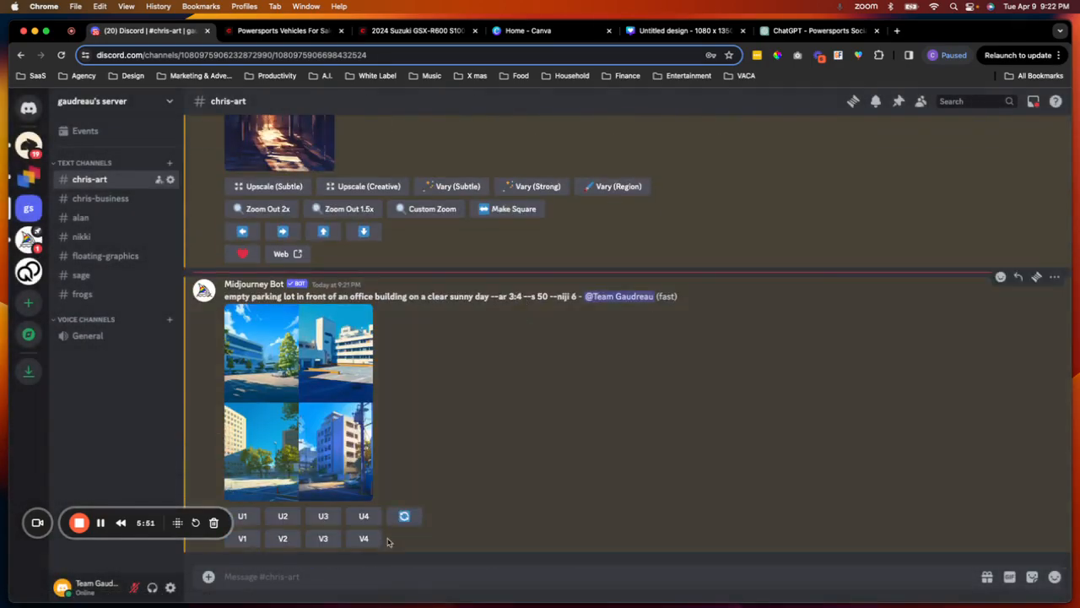
- Open the Midjourney /settings panel and review the model version options
left_click(344, 576)
type("/setting")
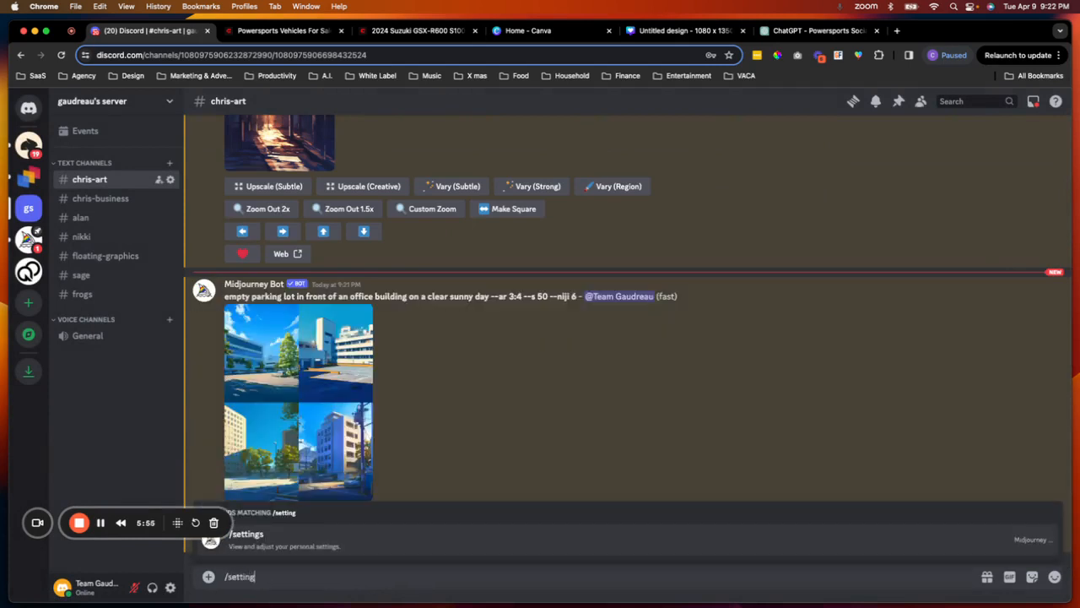
left_click(357, 547)
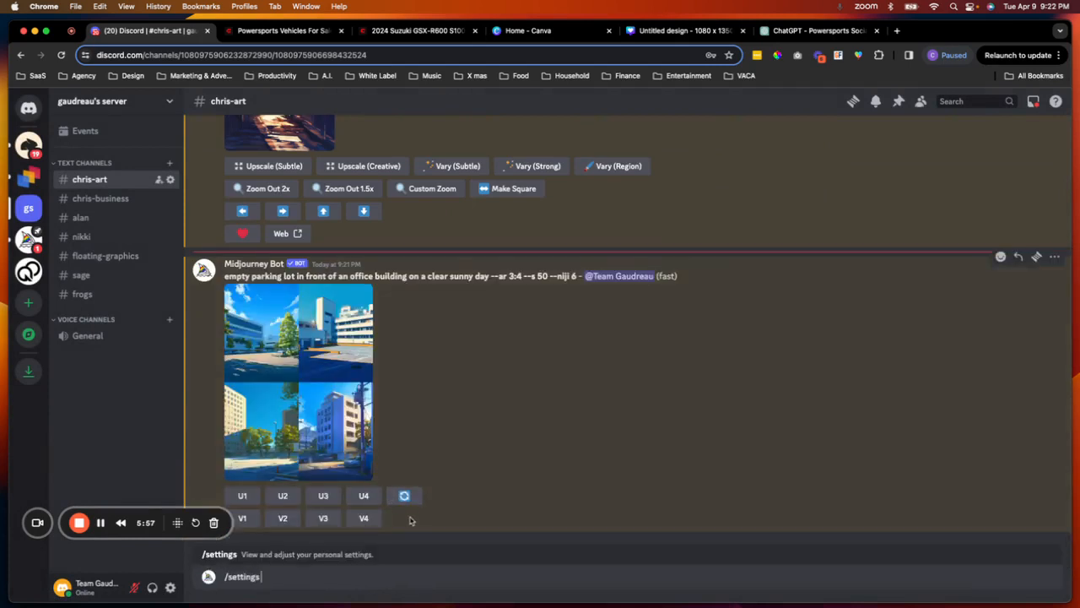
key("Return")
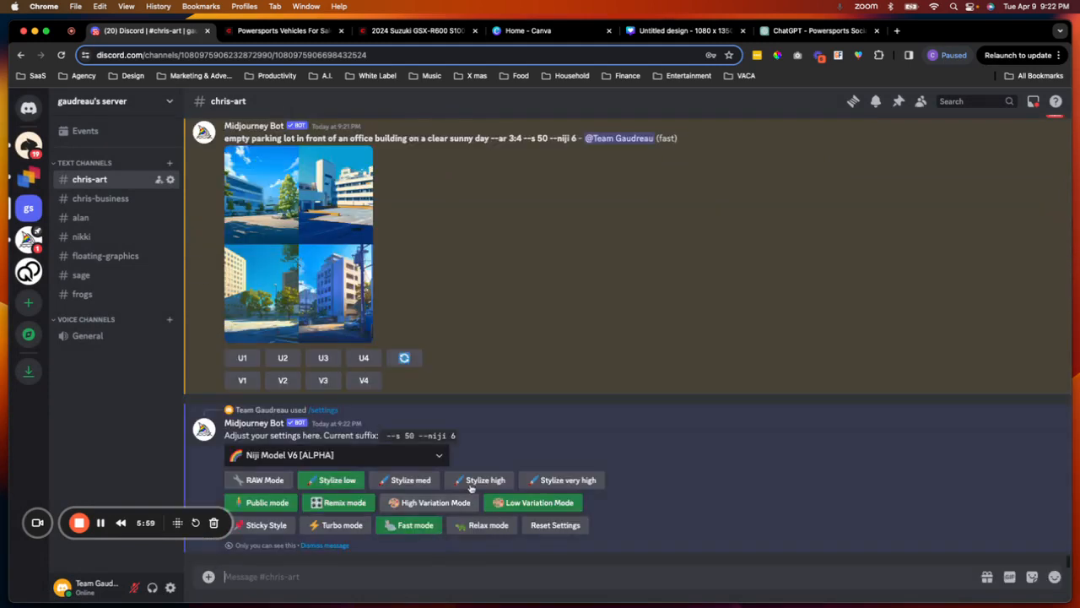
left_click(424, 460)
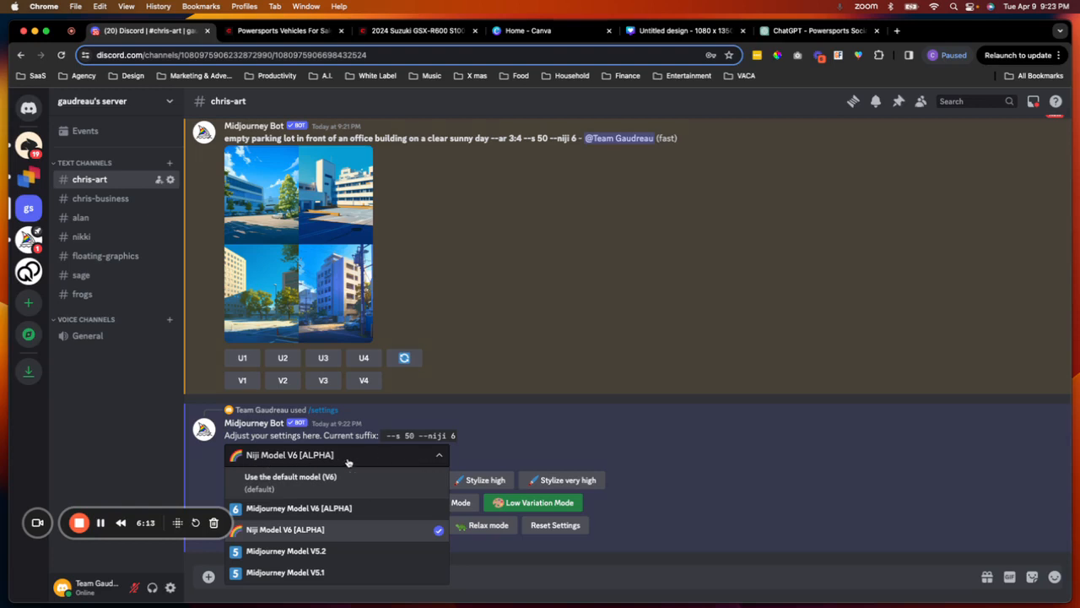
left_click(506, 439)
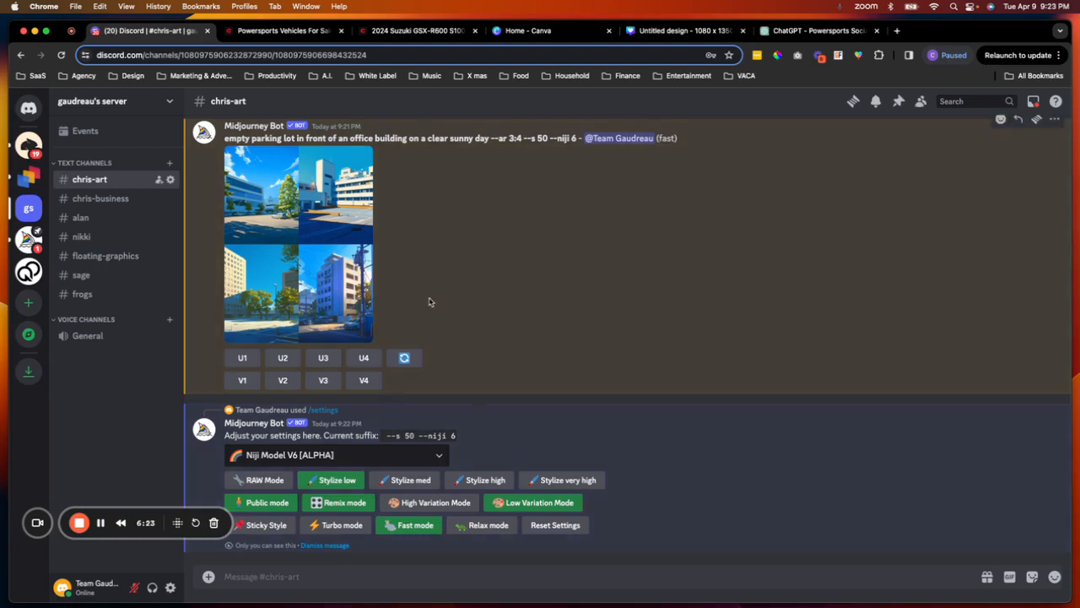
scroll(429, 301, "up", 1)
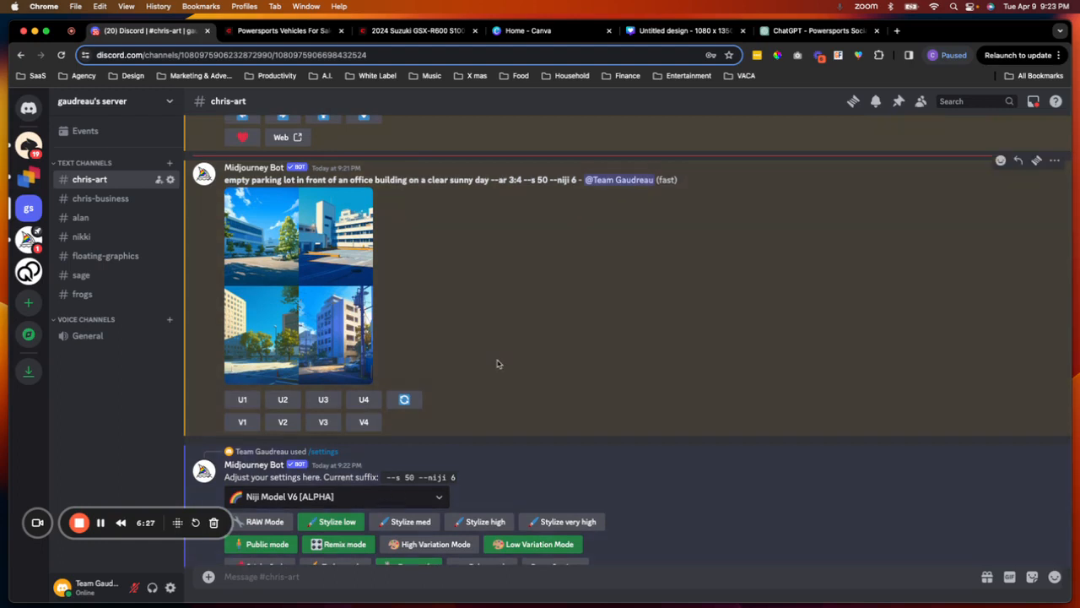
scroll(497, 364, "down", 1)
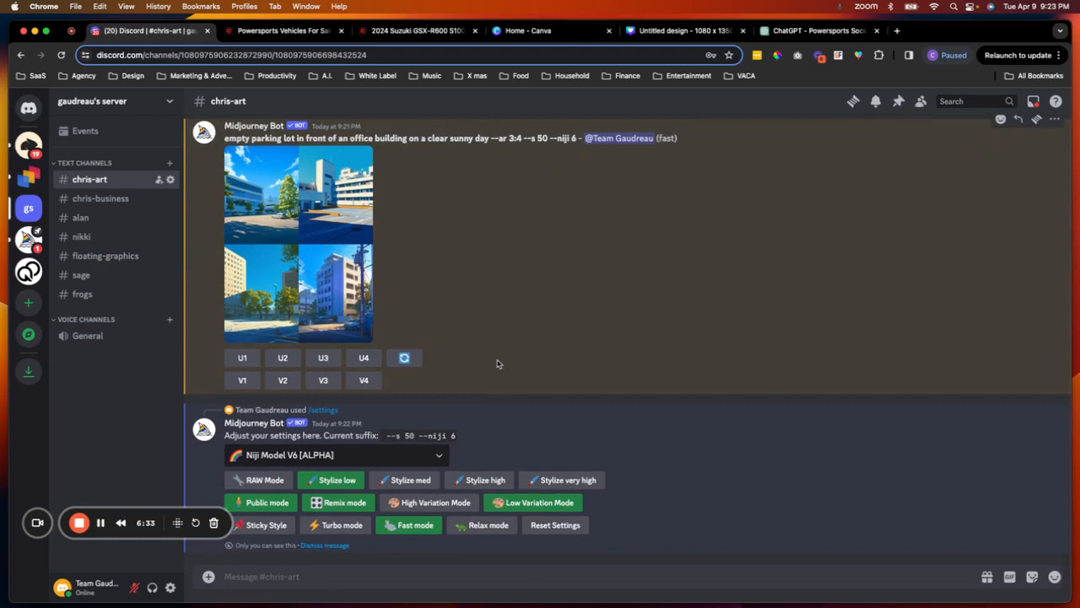
scroll(447, 275, "up", 1)
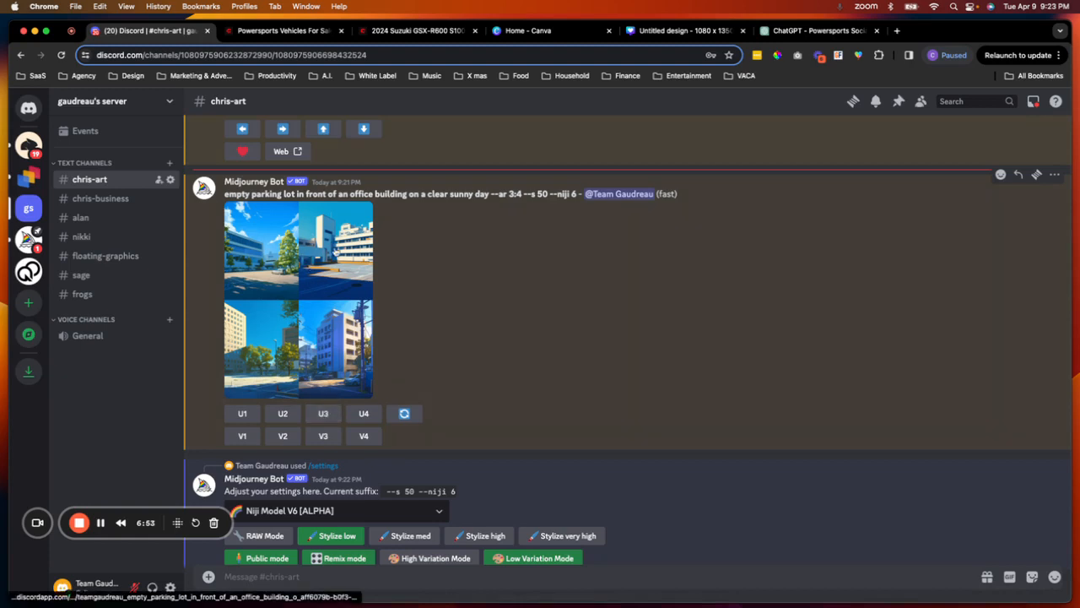
- Upscale the third parking lot image and copy the enlarged upscaled image
left_click(338, 415)
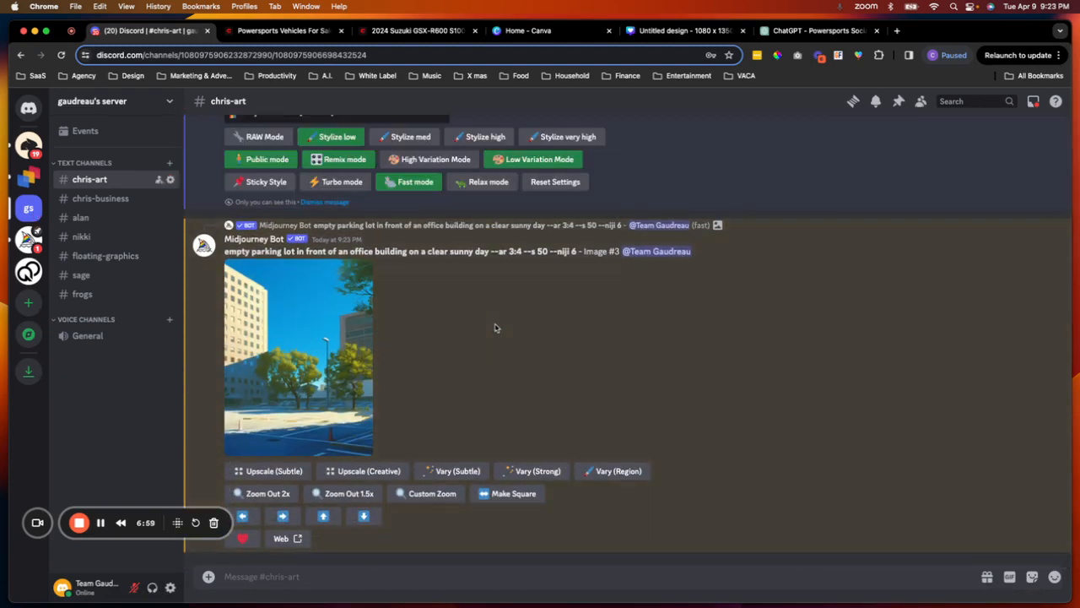
left_click(335, 358)
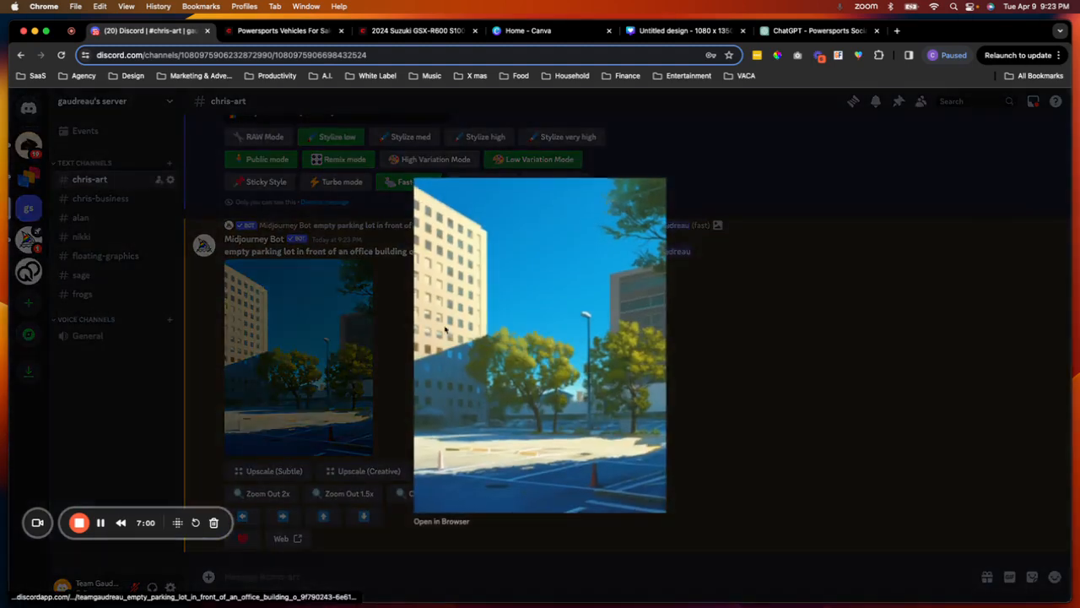
right_click(568, 321)
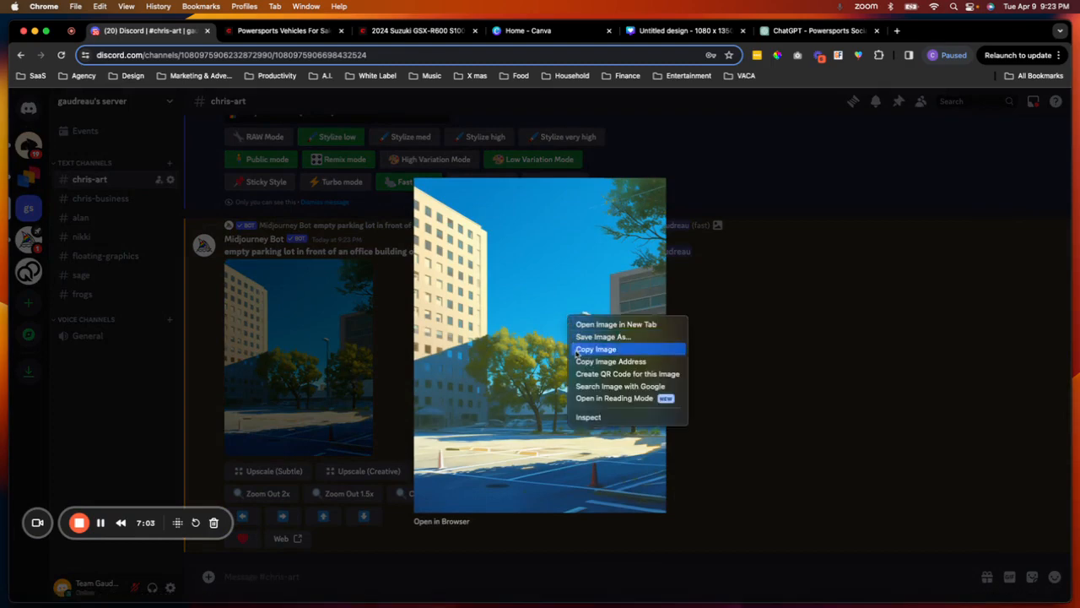
left_click(594, 348)
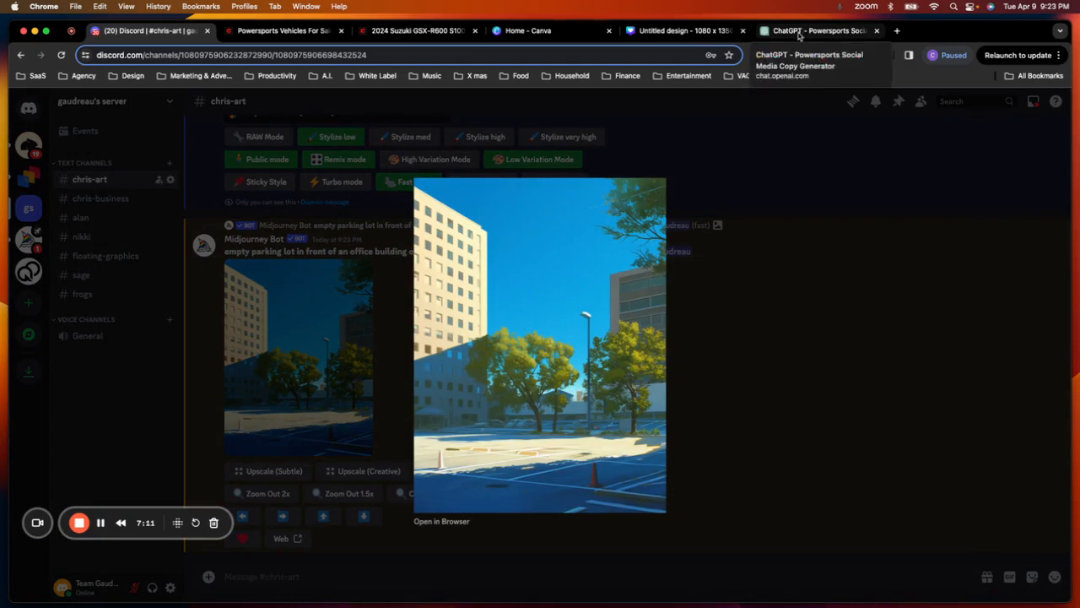
- Paste the parking lot image into the Canva design
left_click(671, 31)
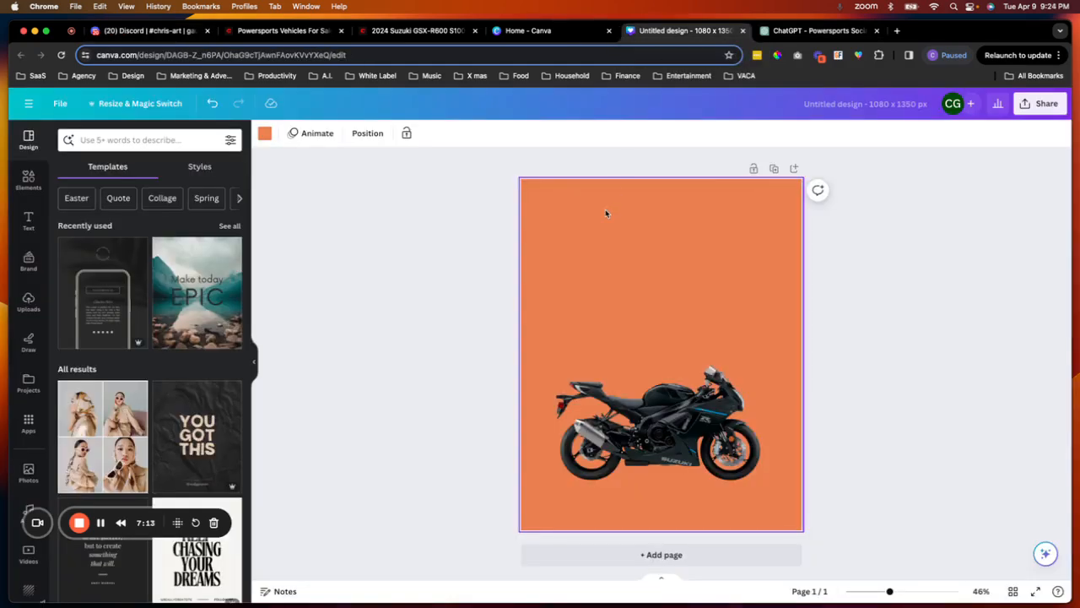
key("super+v")
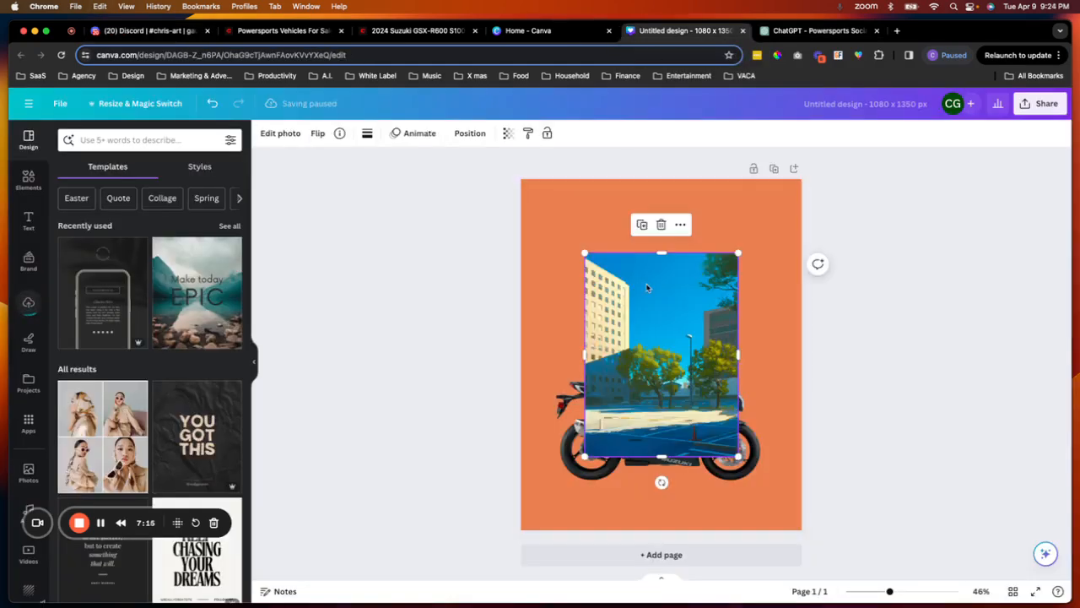
- Stretch the parking lot image to fill the whole page and send it to the back behind the motorcycle
left_click_drag(637, 275, 583, 211)
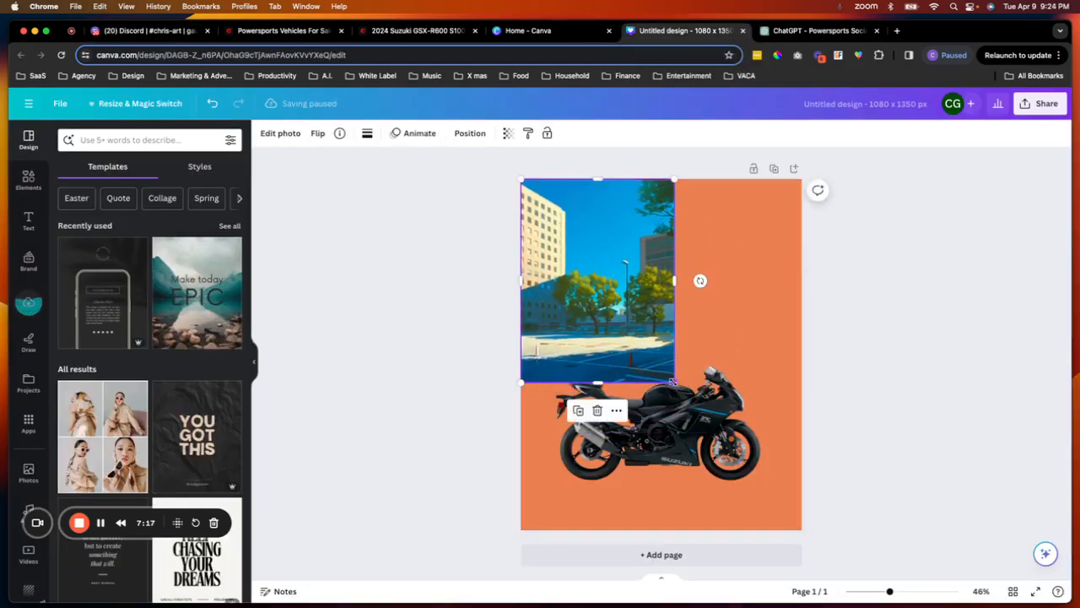
left_click_drag(674, 382, 793, 502)
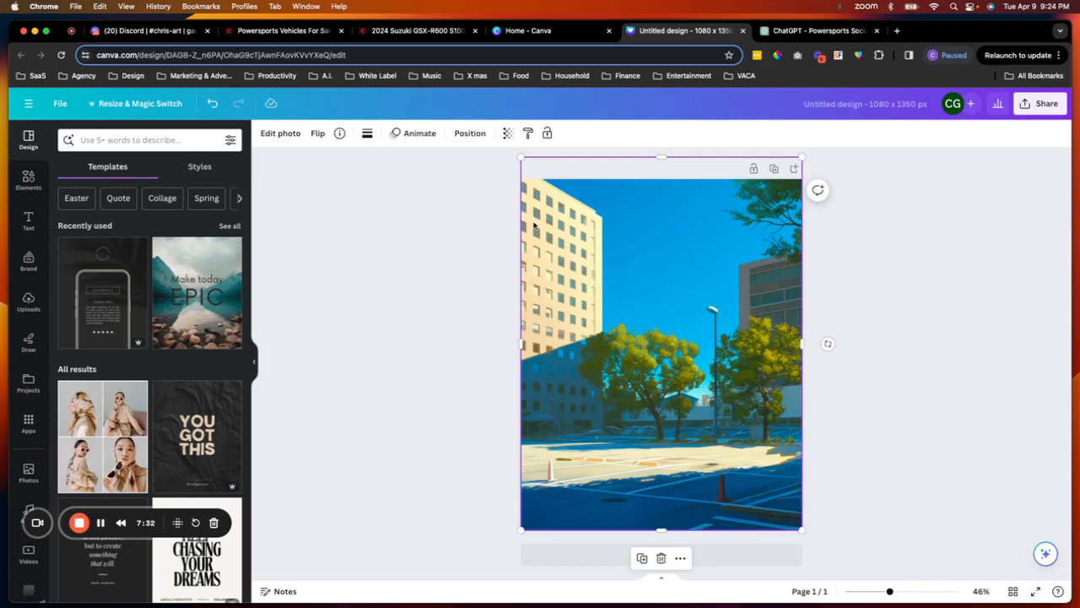
left_click(467, 134)
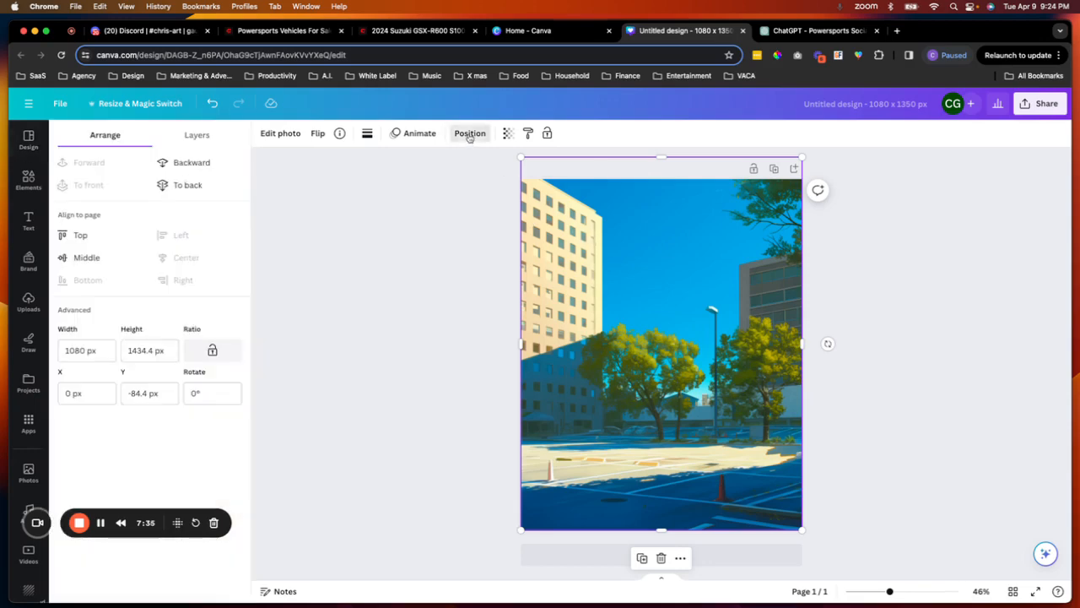
left_click(198, 185)
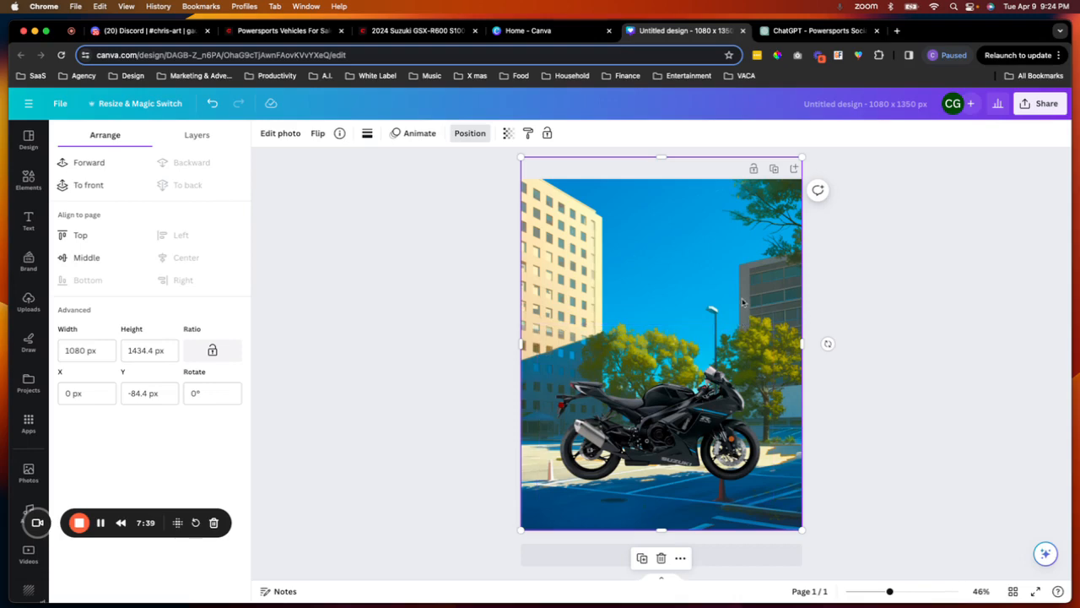
- Move the motorcycle slightly lower on the parking lot background
left_click(899, 304)
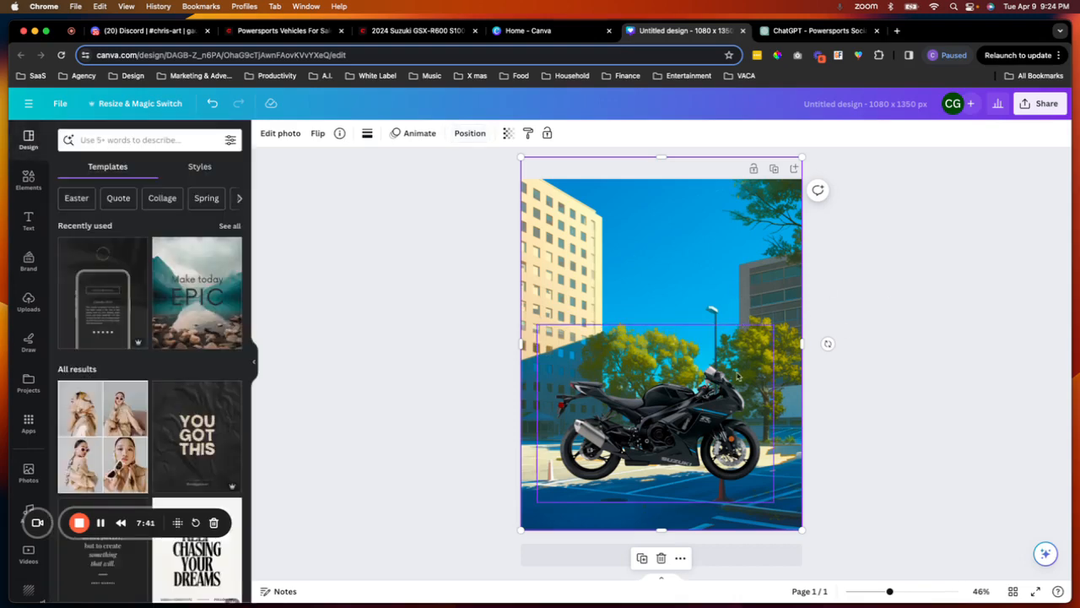
left_click_drag(693, 414, 696, 435)
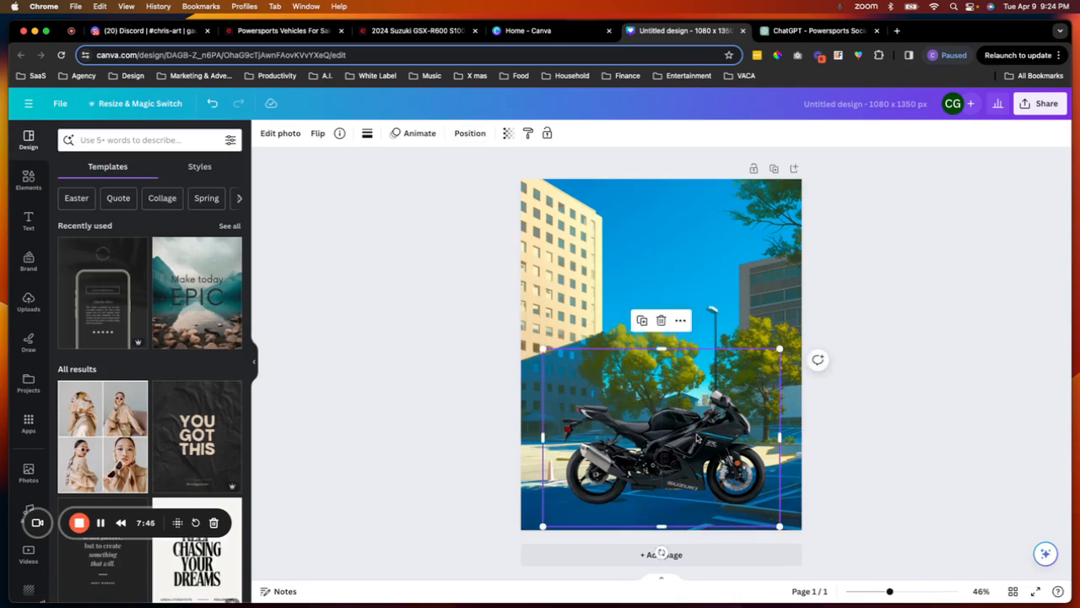
- Adjust the parking lot photo, setting brightness to 58 and contrast to 36
left_click(708, 299)
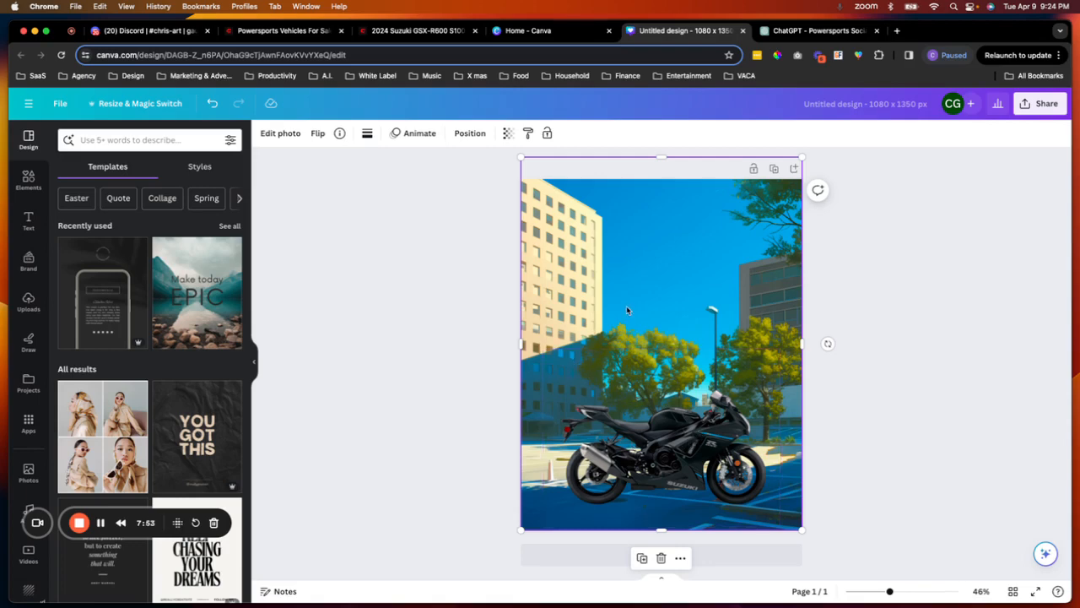
left_click(286, 138)
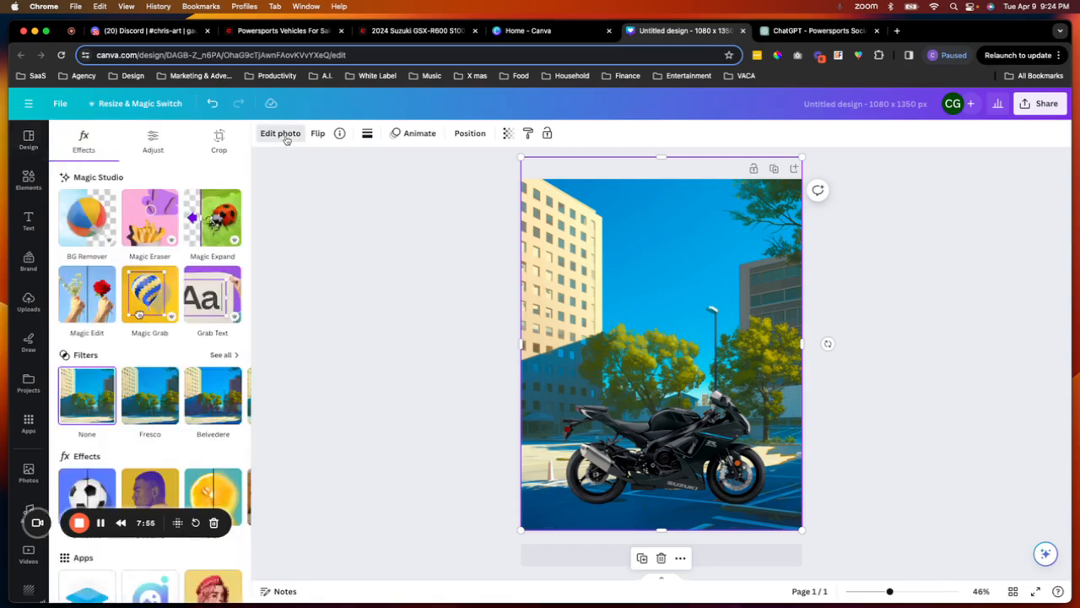
left_click(153, 138)
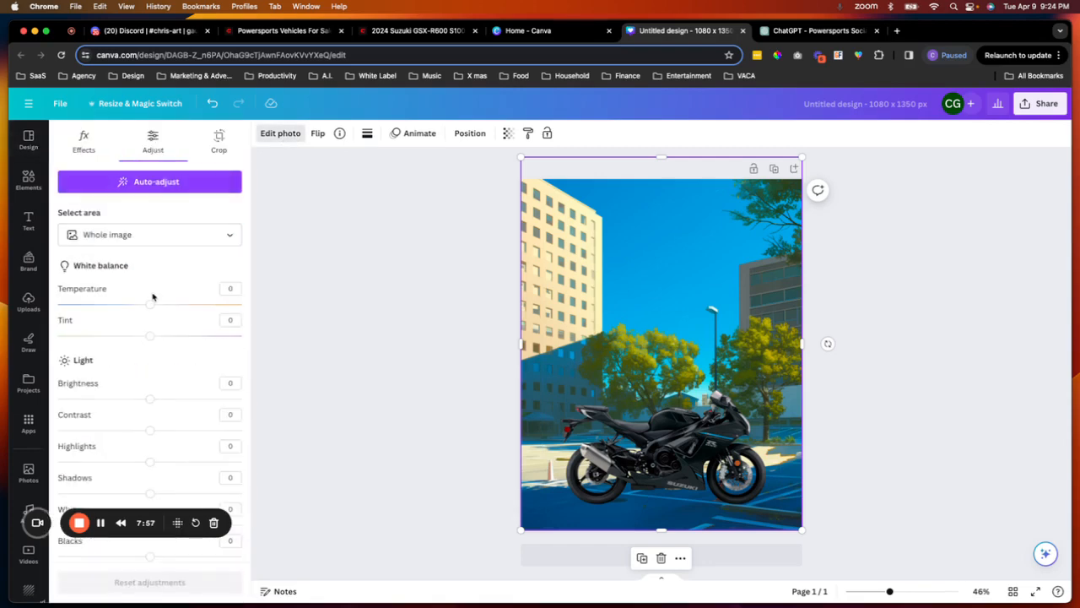
scroll(152, 297, "down", 2)
left_click_drag(149, 346, 190, 348)
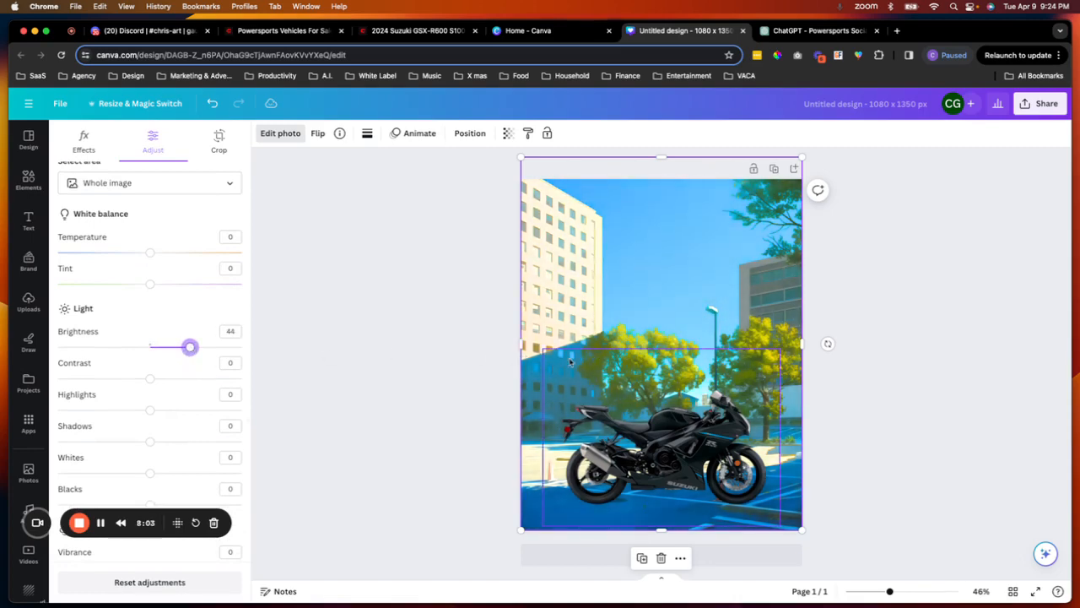
left_click_drag(151, 381, 203, 349)
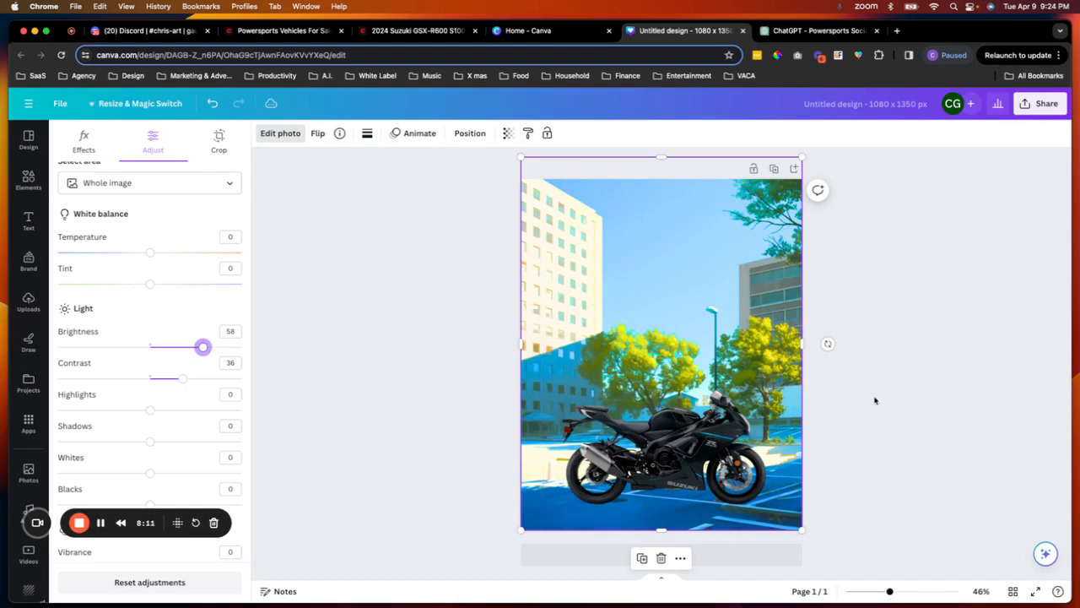
key("Escape")
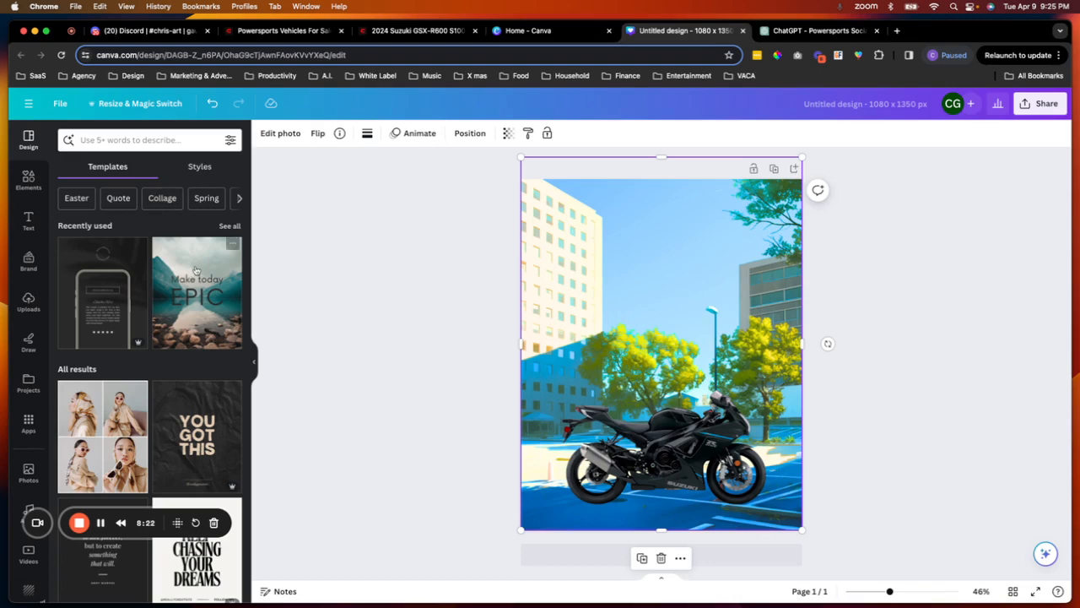
- Search the elements for "shadow" and add a soft horizontal shadow graphic to the design
left_click(30, 180)
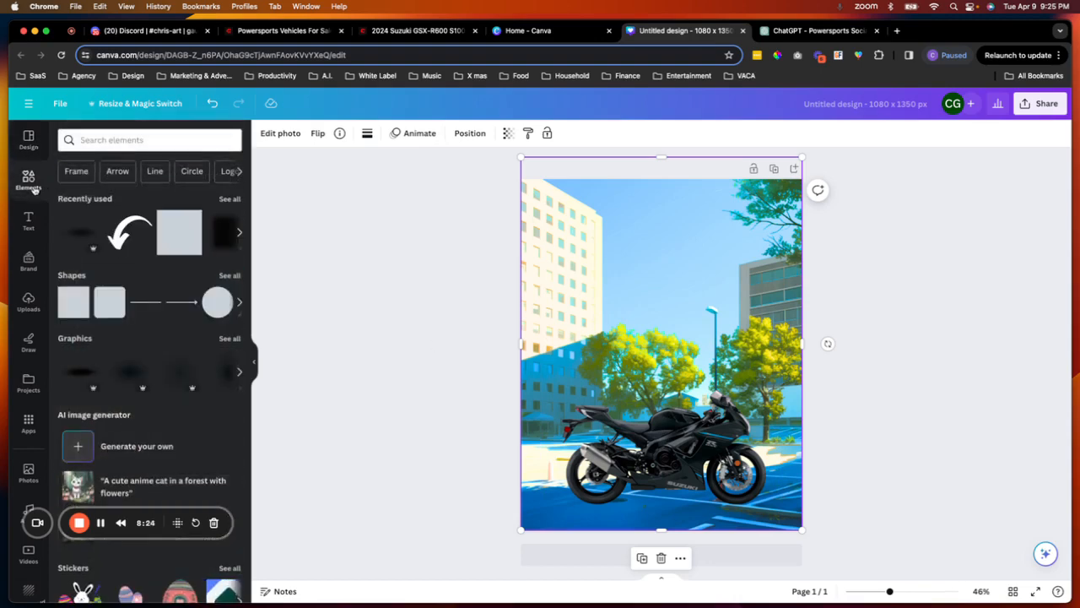
left_click(127, 140)
type("shadow")
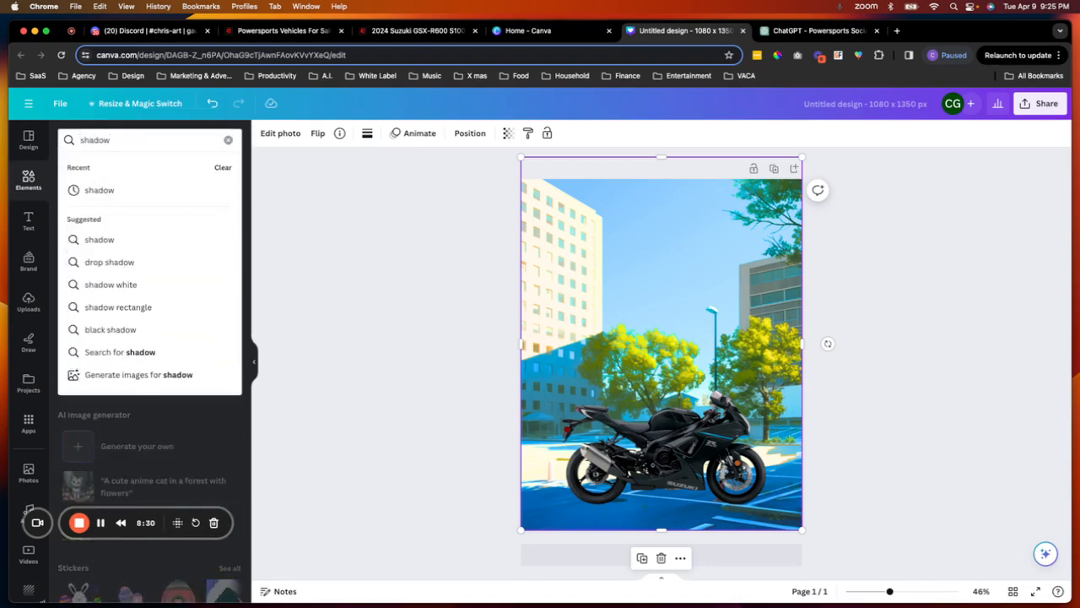
key("Return")
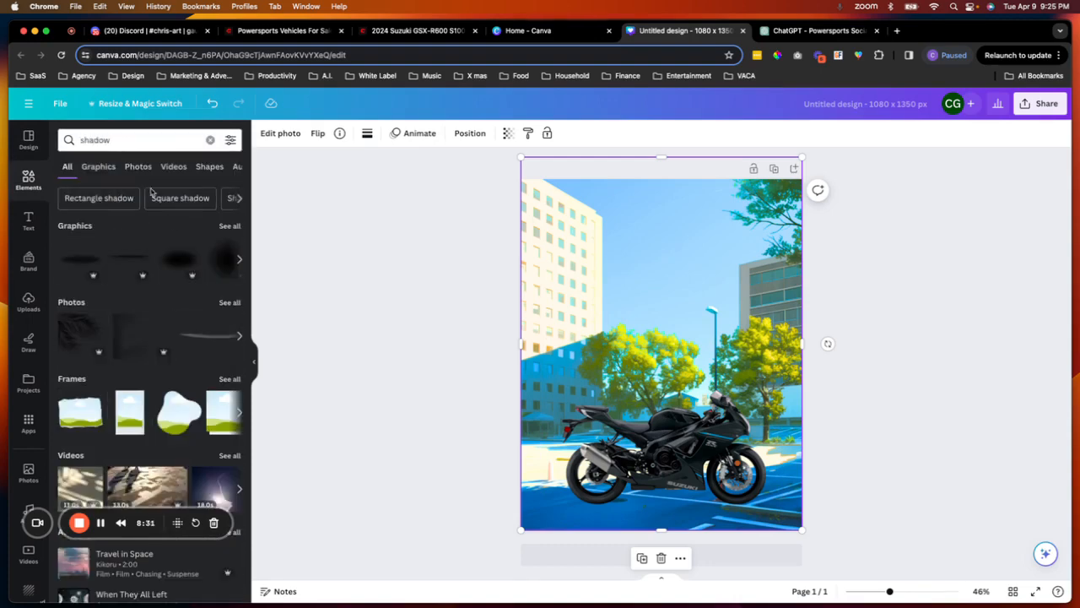
left_click(234, 227)
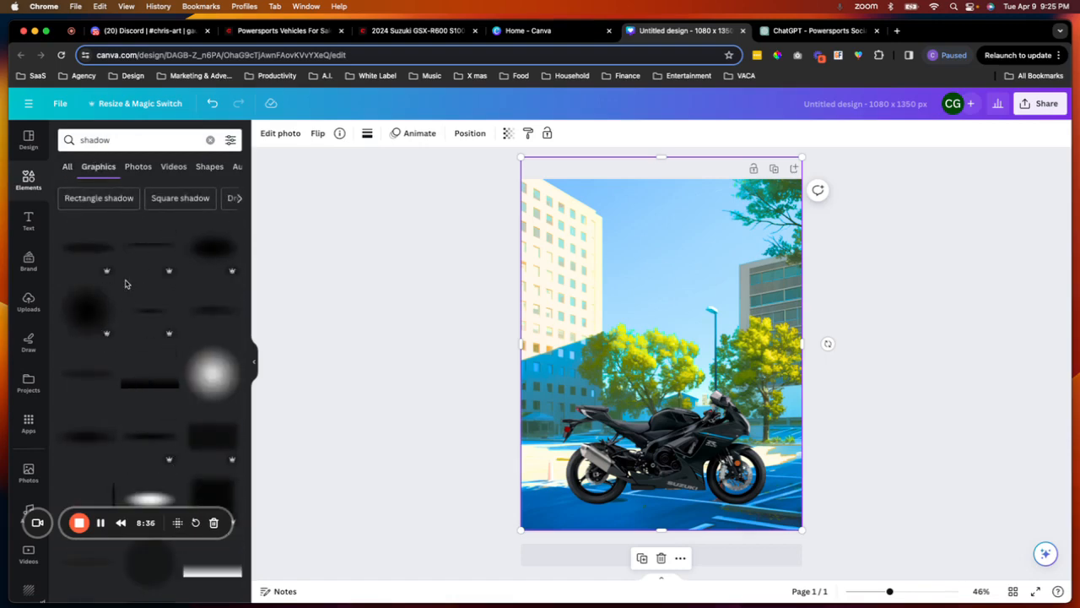
scroll(124, 283, "down", 2)
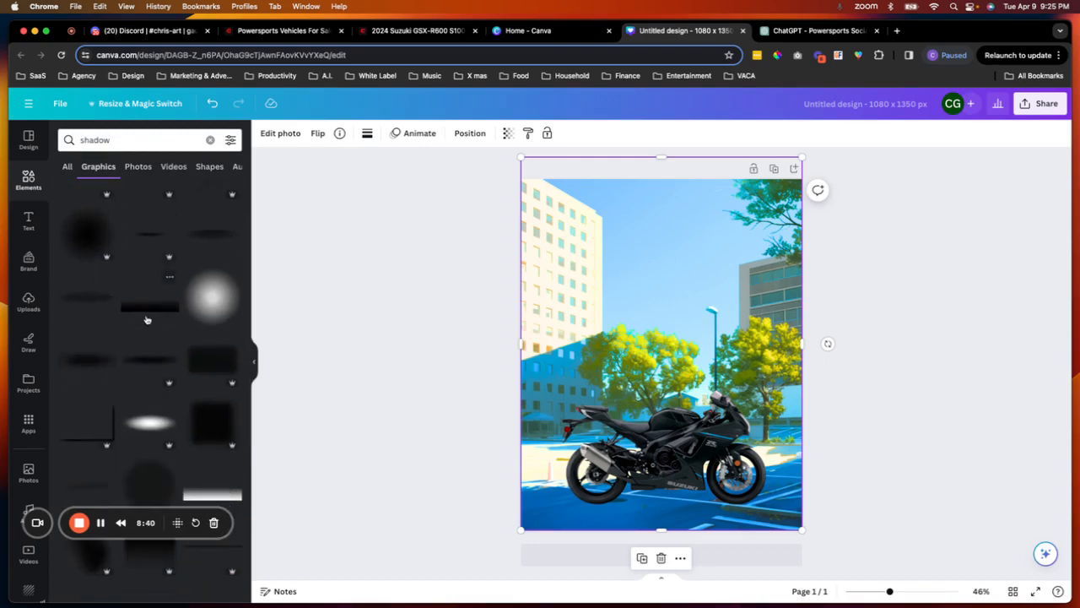
left_click(149, 358)
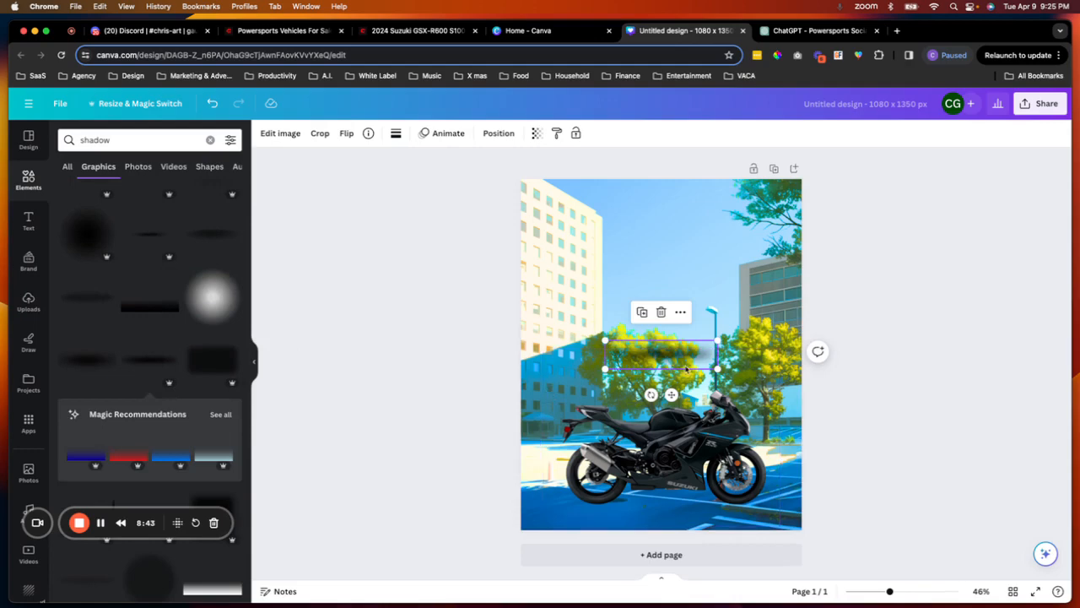
- Move the shadow beneath the motorcycle, duplicate it, and stretch the copy under both wheels
left_click_drag(670, 395, 742, 549)
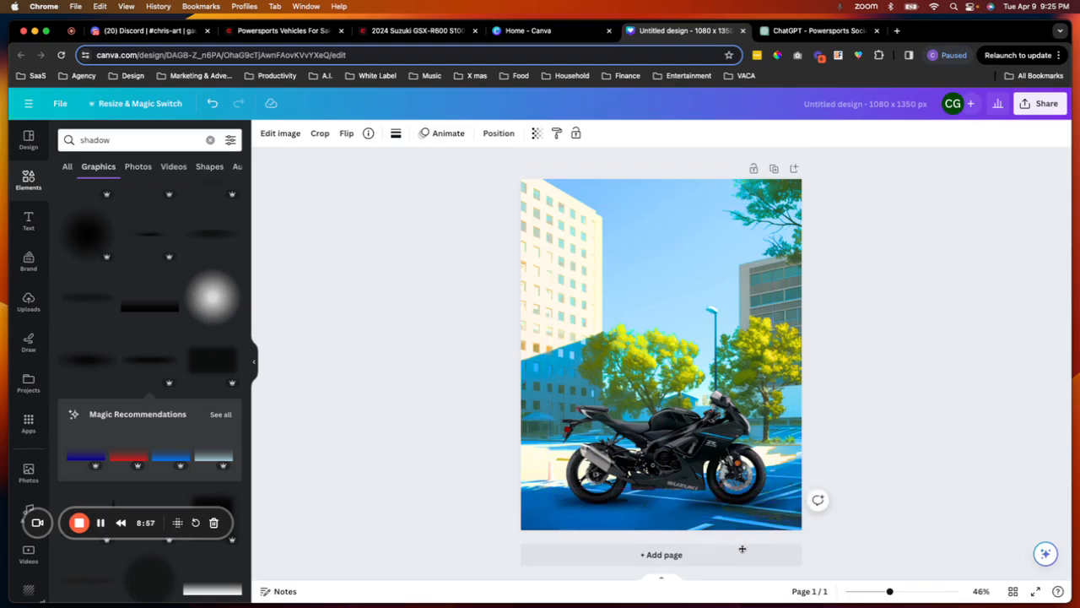
left_click(740, 506)
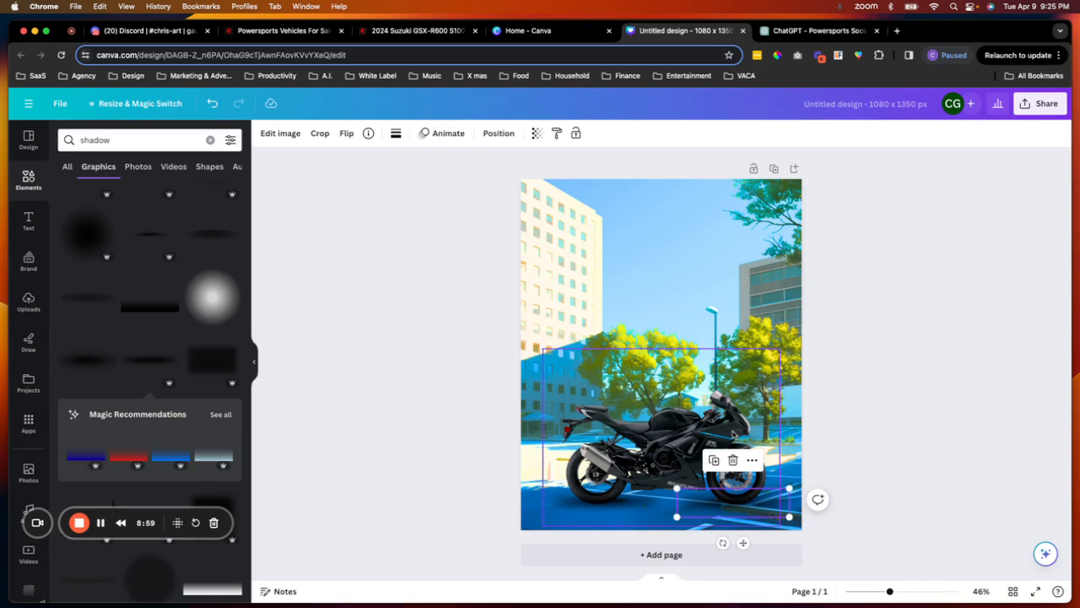
key("super+d")
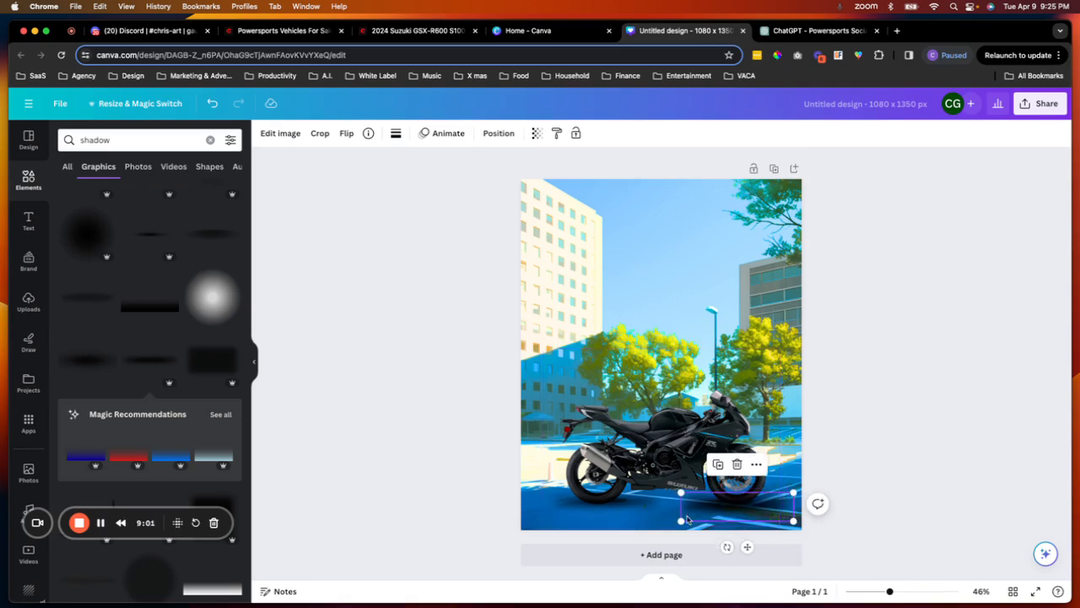
left_click_drag(680, 492, 593, 470)
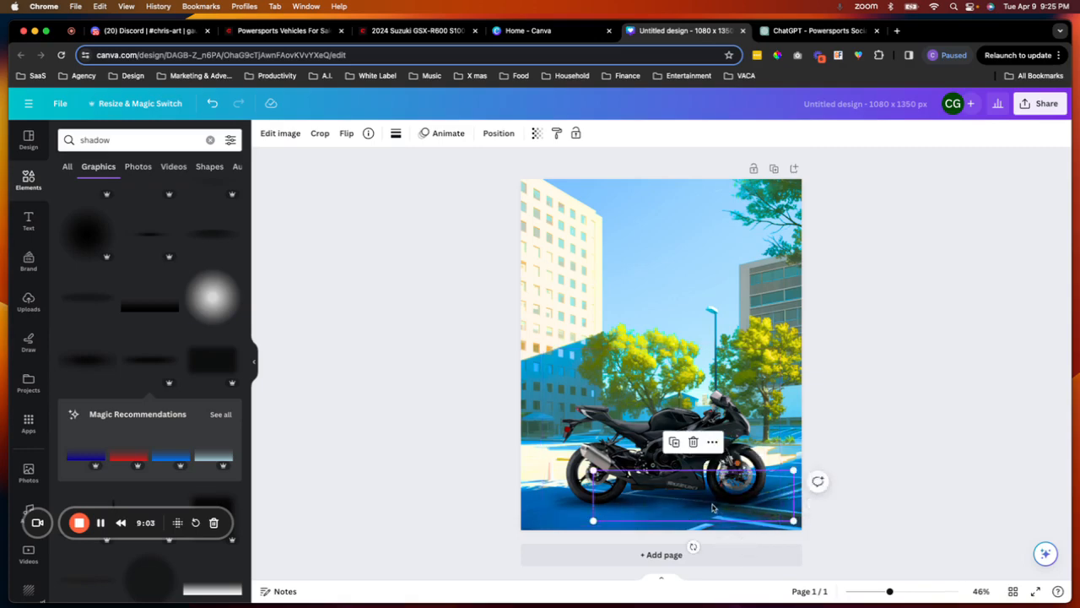
left_click_drag(713, 507, 679, 506)
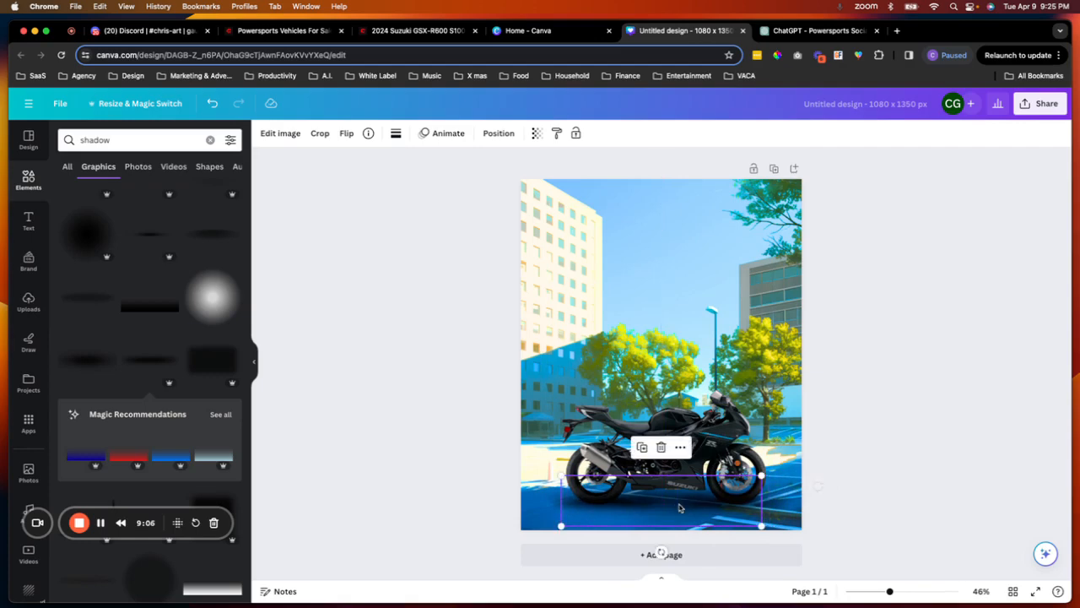
left_click(871, 448)
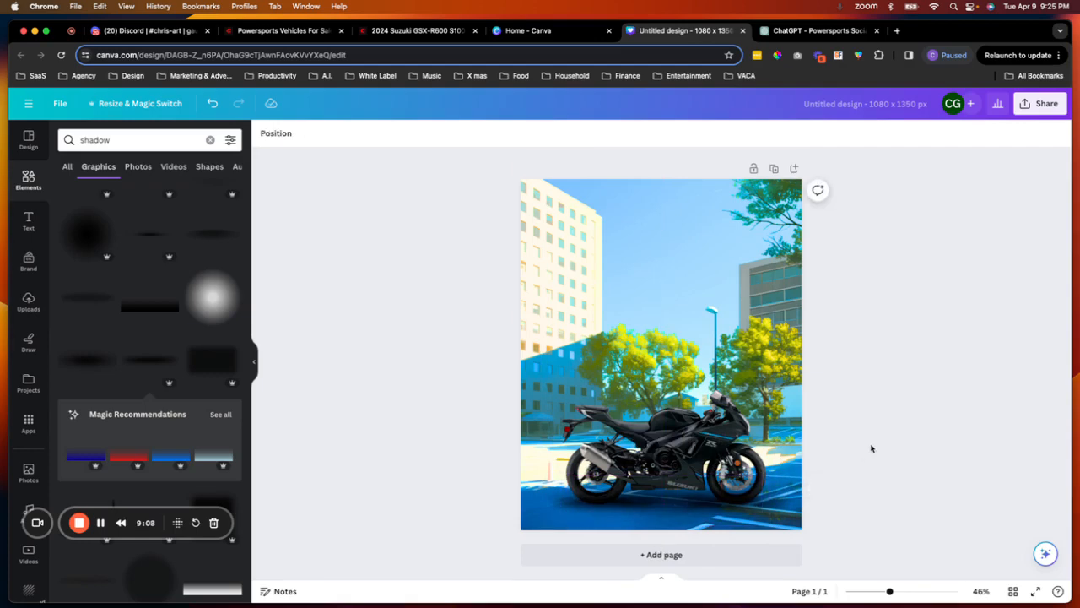
- Reposition the smaller shadow under the motorcycle's front wheel
left_click(765, 506)
key("Left")
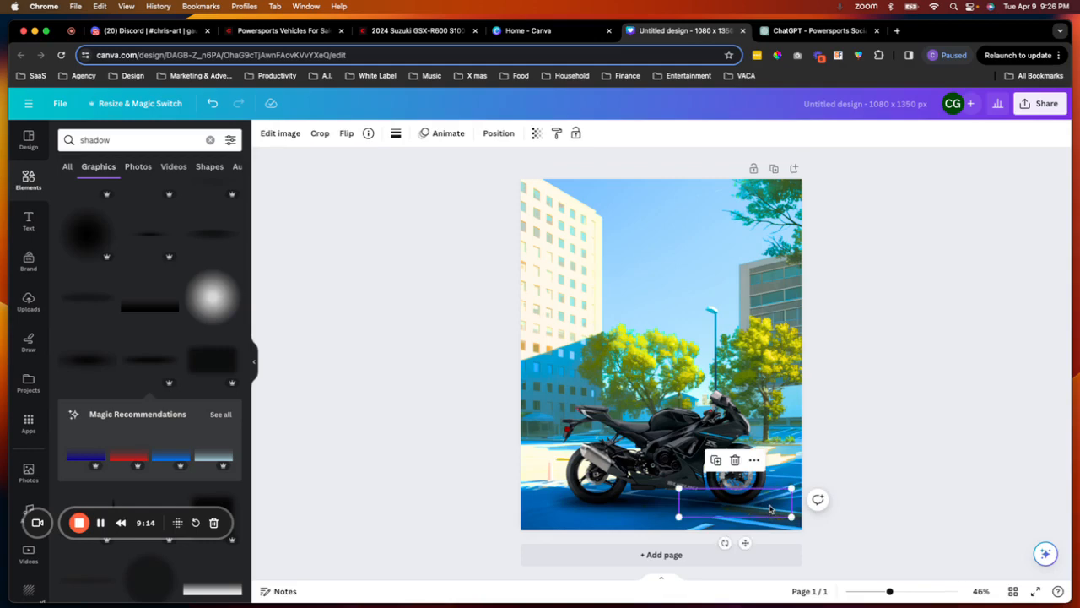
mouse_move(769, 506)
left_mouse_down()
mouse_move(790, 506)
mouse_move(781, 504)
left_mouse_up()
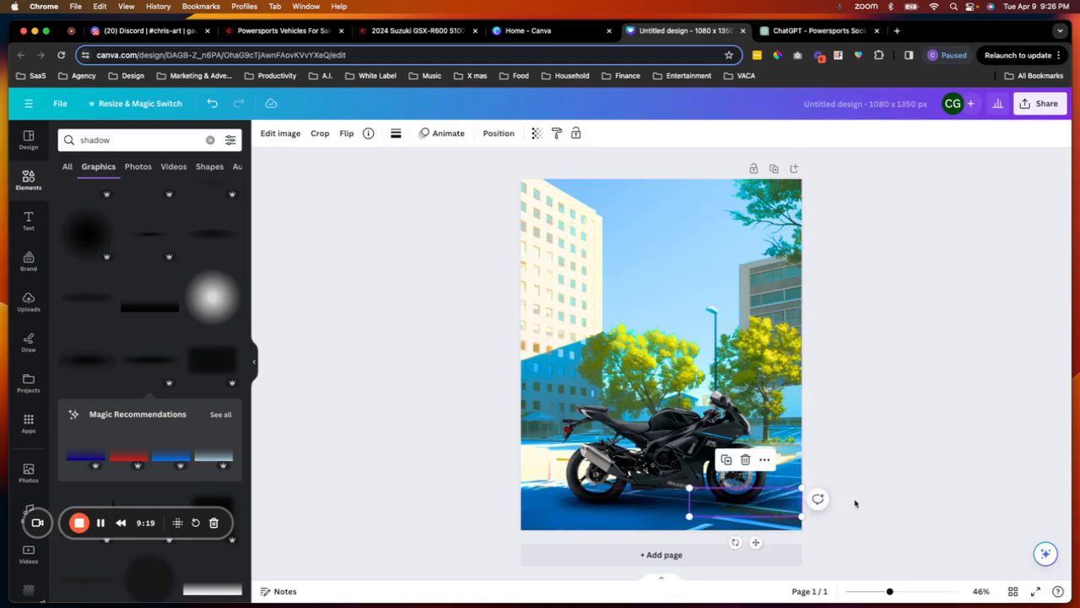
left_click(727, 460)
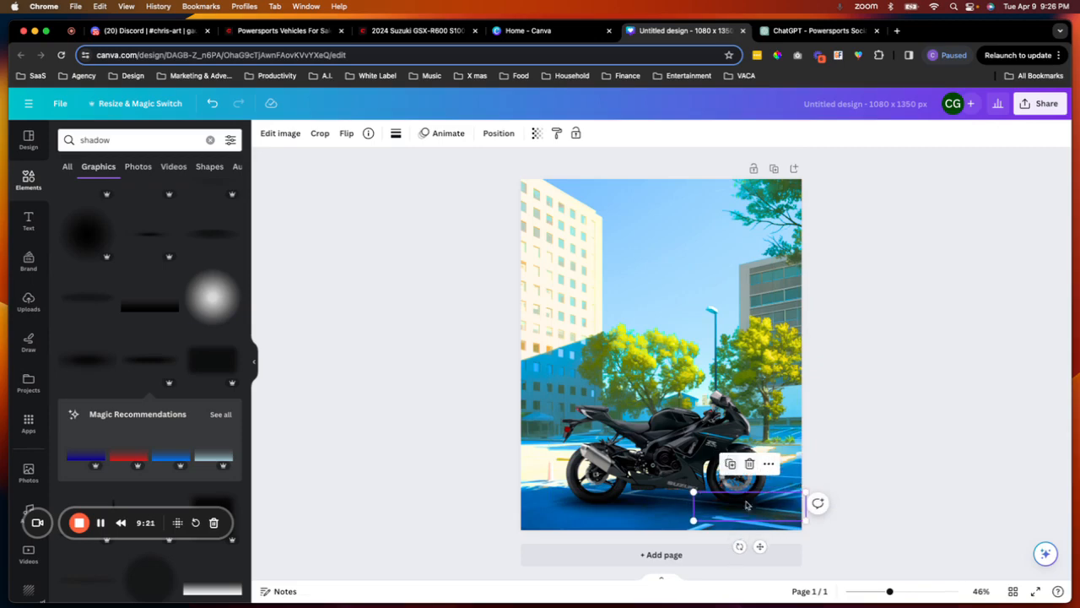
left_click_drag(774, 511, 773, 505)
left_click(870, 501)
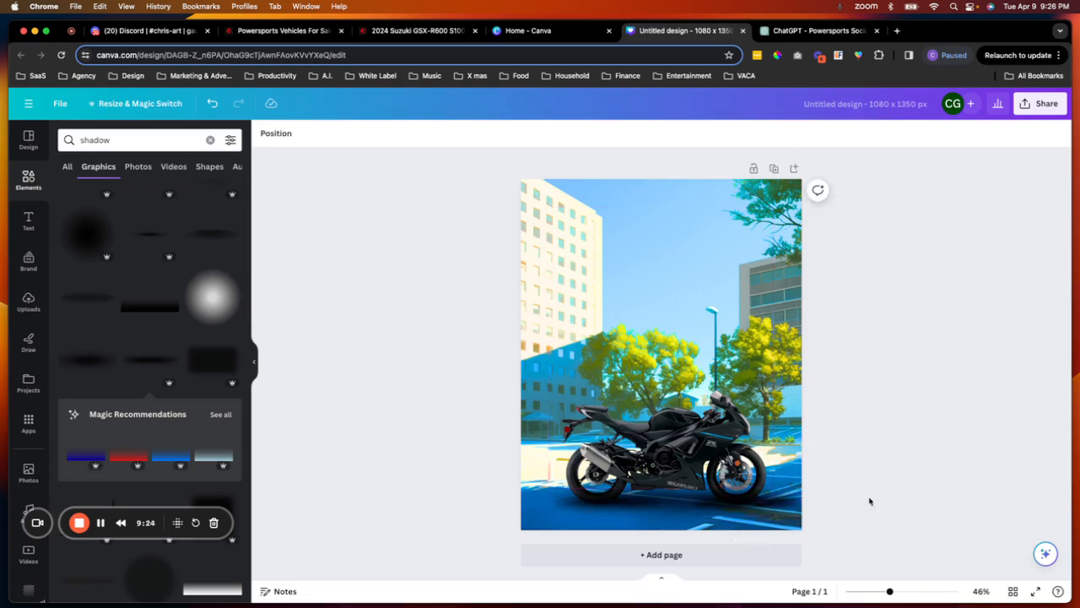
- Nudge the wide shadow leftward so it sits under the rear wheel
left_click(770, 506)
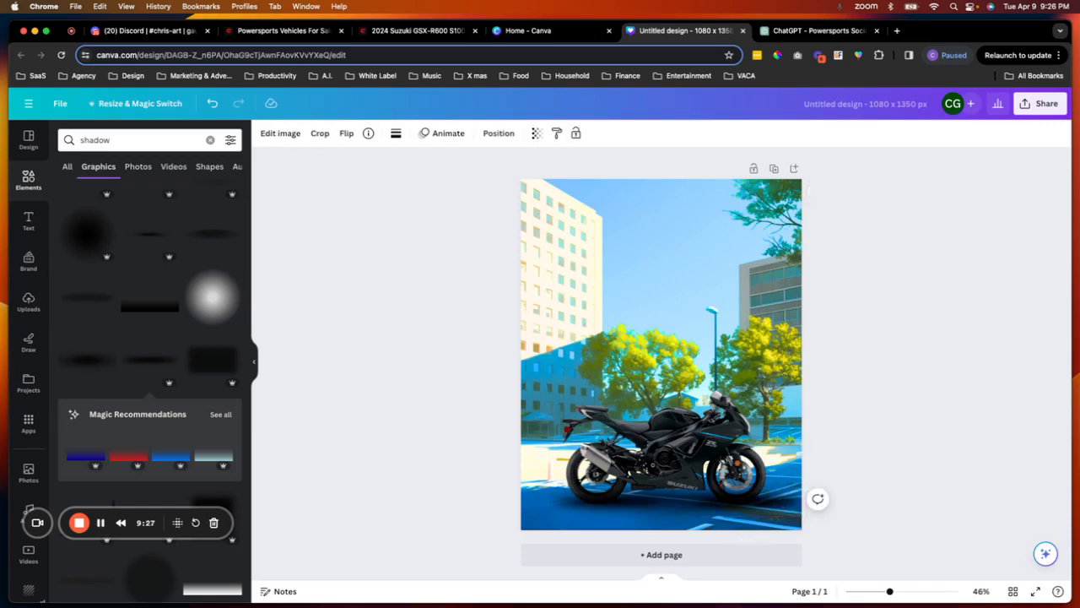
left_click(916, 432)
left_click(583, 510)
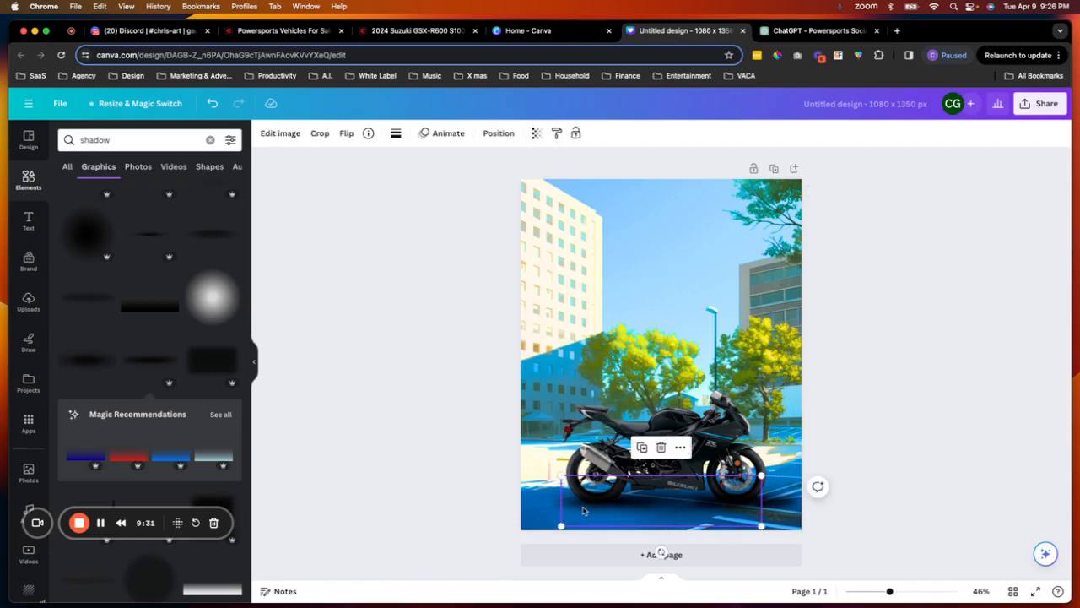
left_click(564, 508)
key("Left")
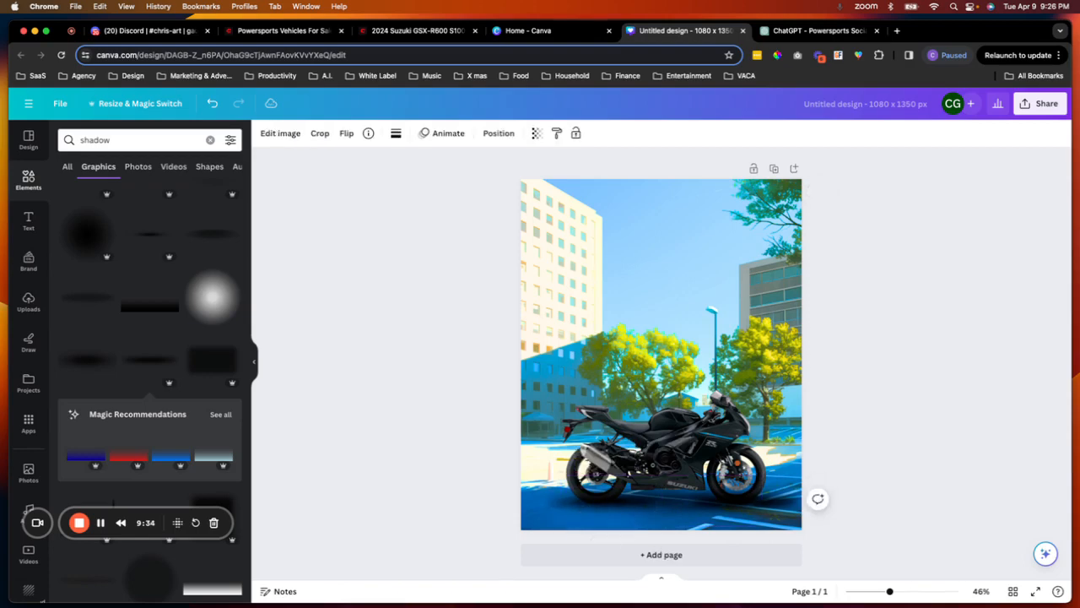
left_click_drag(558, 503, 544, 499)
left_click(869, 452)
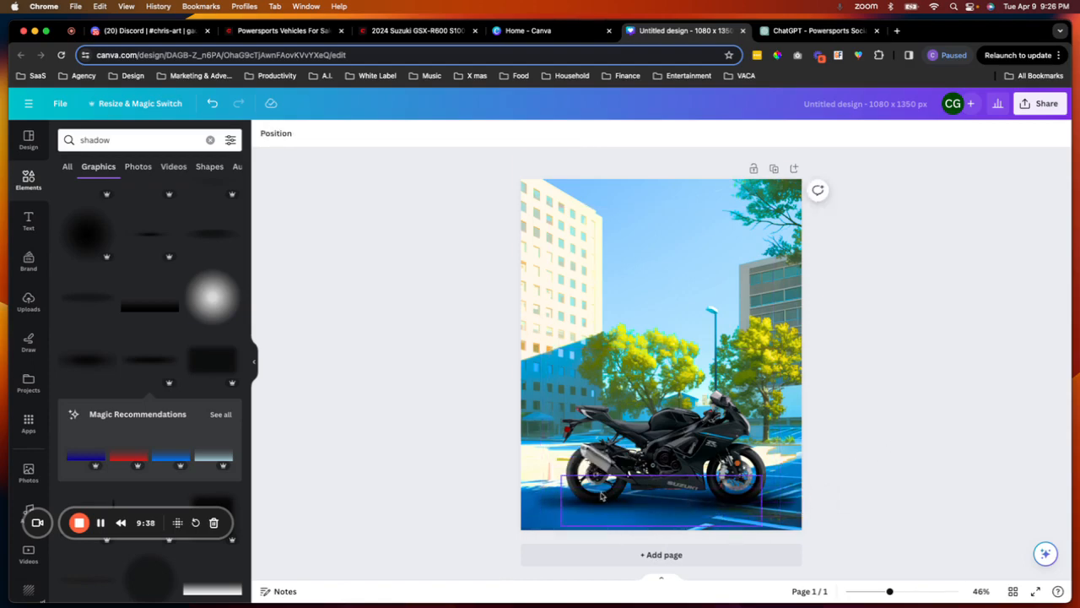
- Bring the motorcycle to the front so it sits above the shadows
left_click(694, 437)
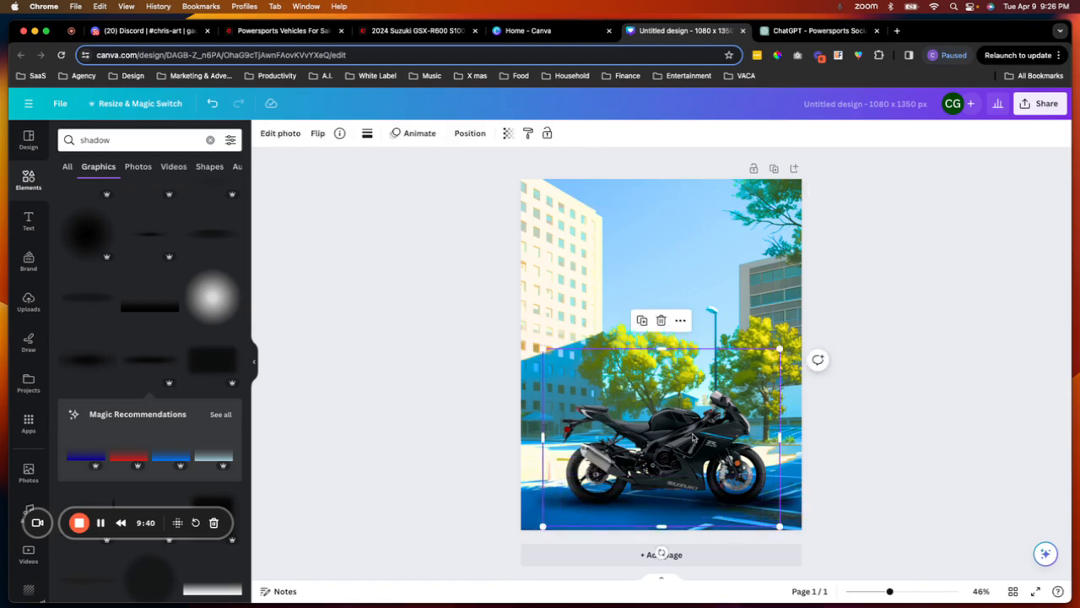
left_click(470, 133)
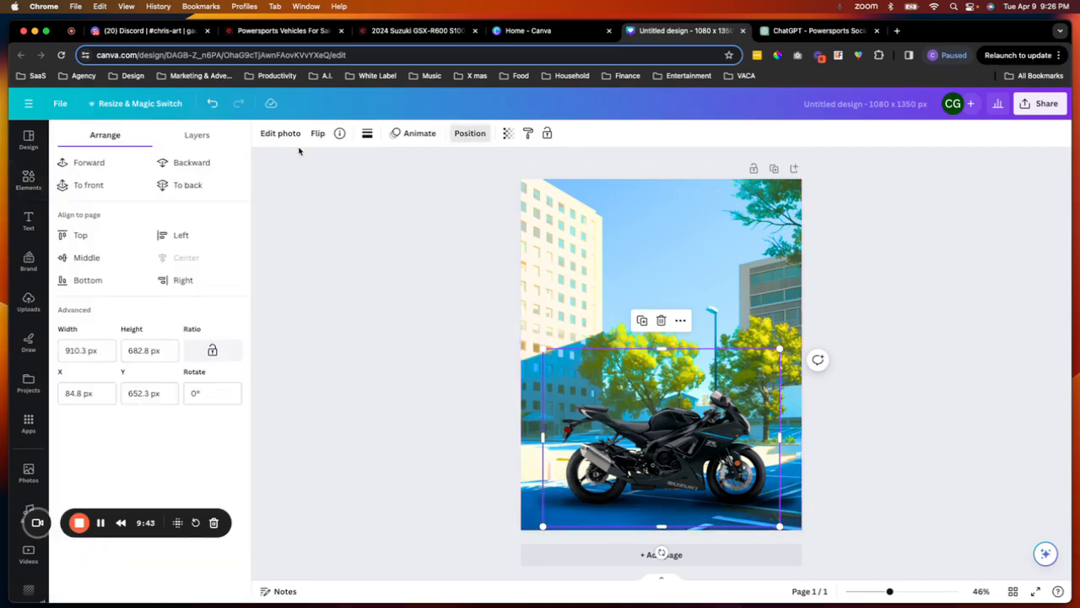
left_click(99, 185)
left_click(933, 327)
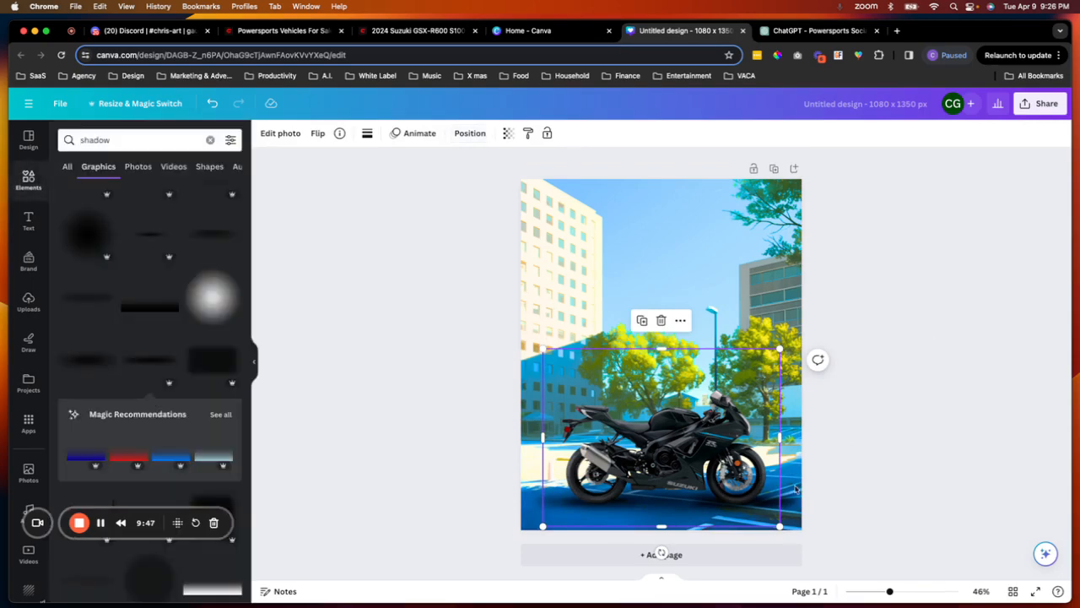
- Copy the model name Suzuki GSX-R600 from the dealer's listing page and return to the Canva design
left_click(934, 403)
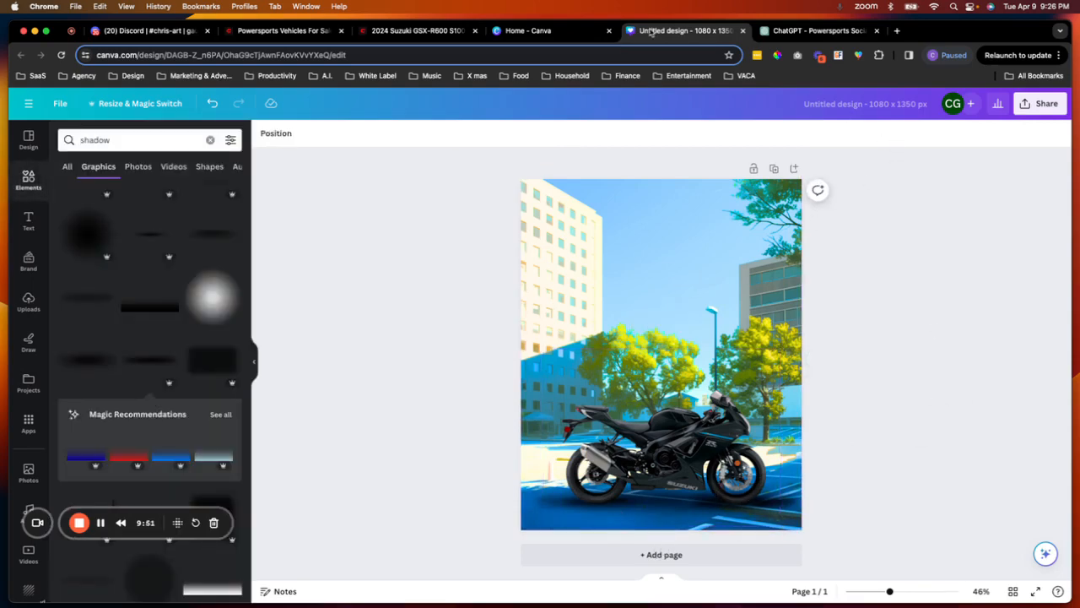
left_click(563, 33)
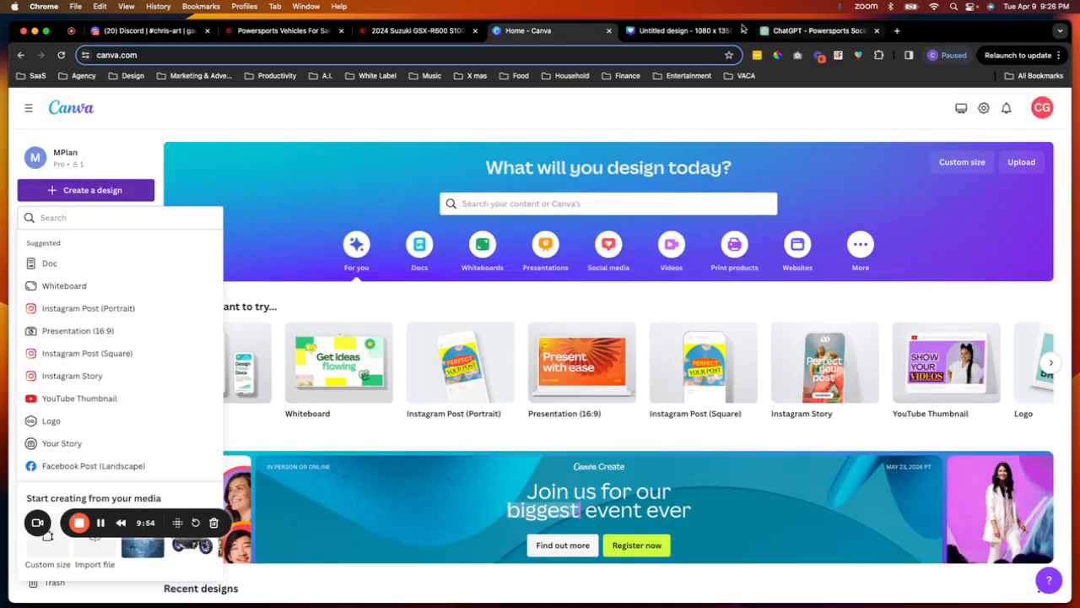
left_click(431, 34)
scroll(375, 196, "up", 5)
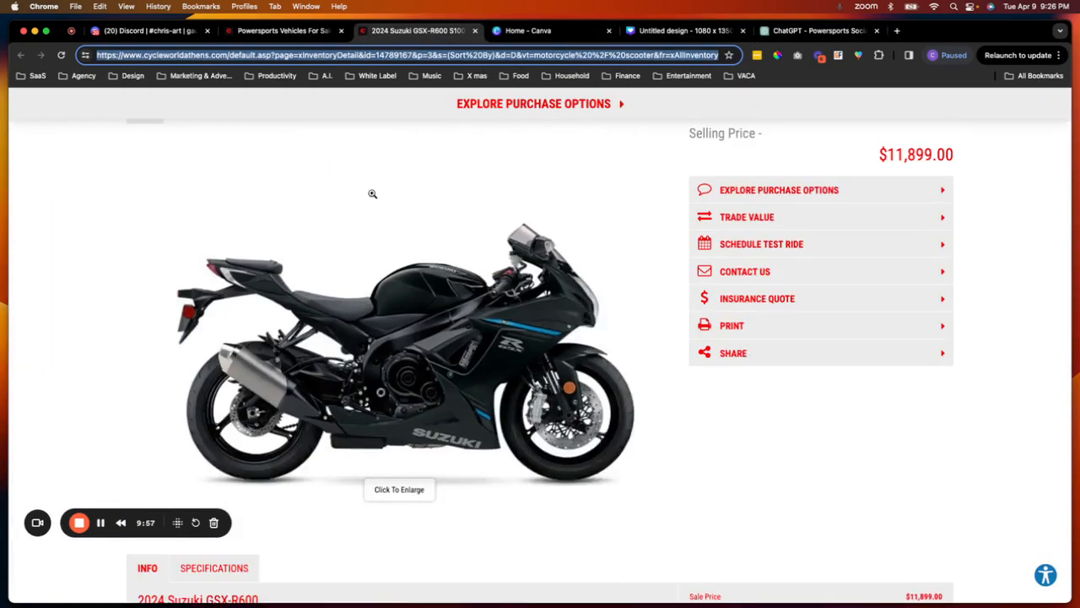
scroll(372, 194, "up", 3)
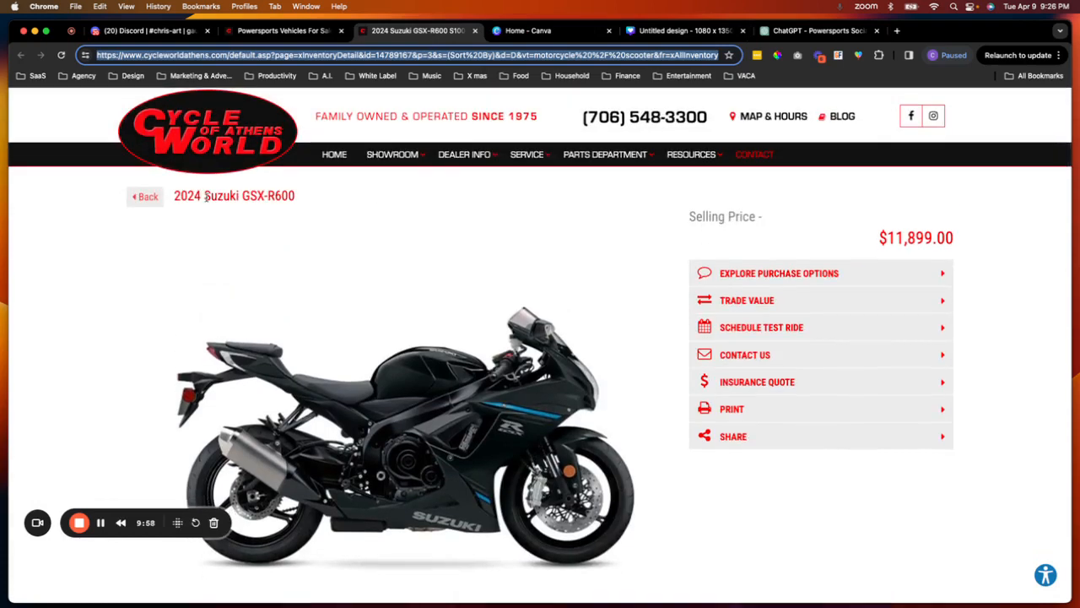
left_click_drag(205, 196, 295, 203)
key("super+c")
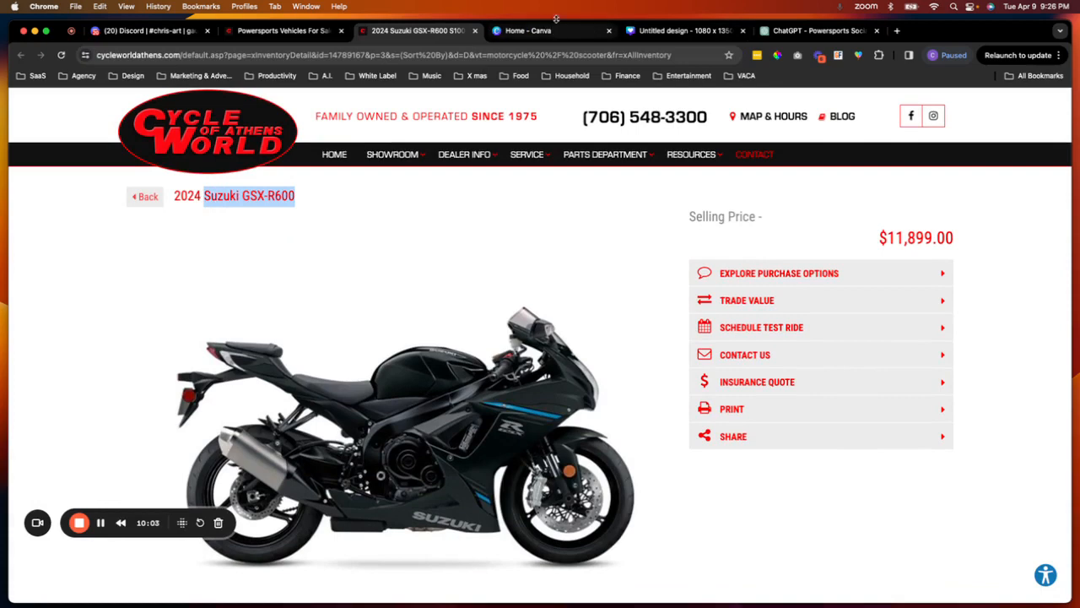
left_click(666, 34)
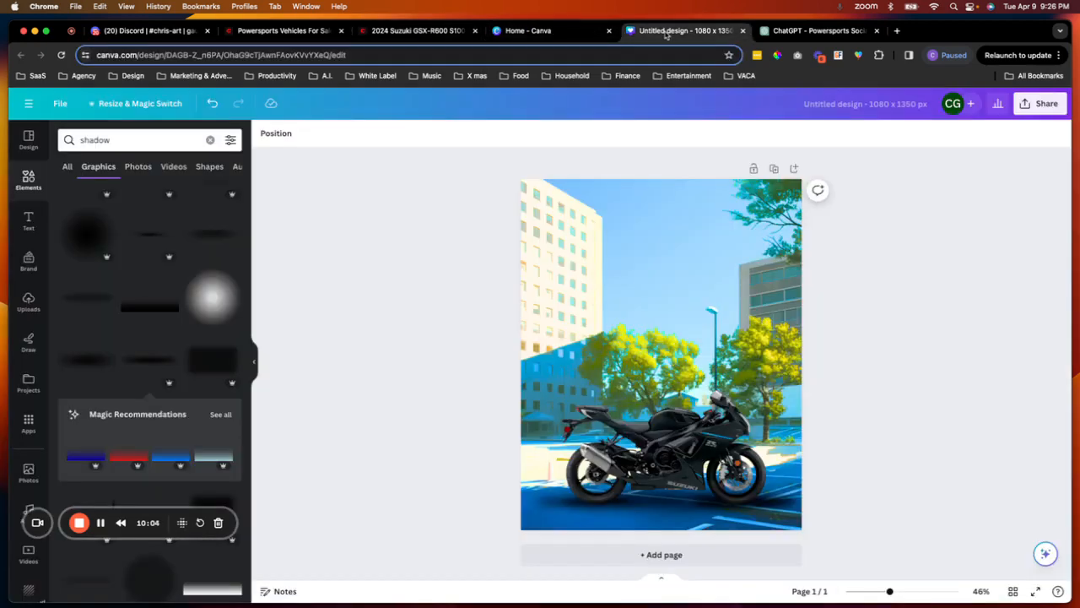
- Add the 'November 2019 / 1,286 / New documents created' text combination and move it to the upper sky area
left_click(27, 215)
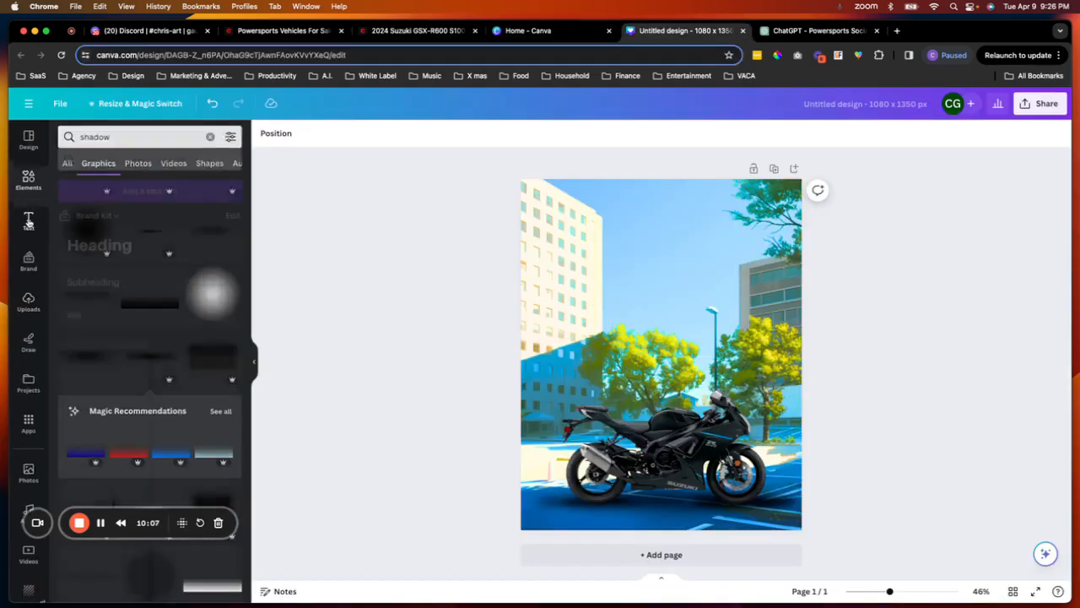
scroll(148, 252, "down", 1)
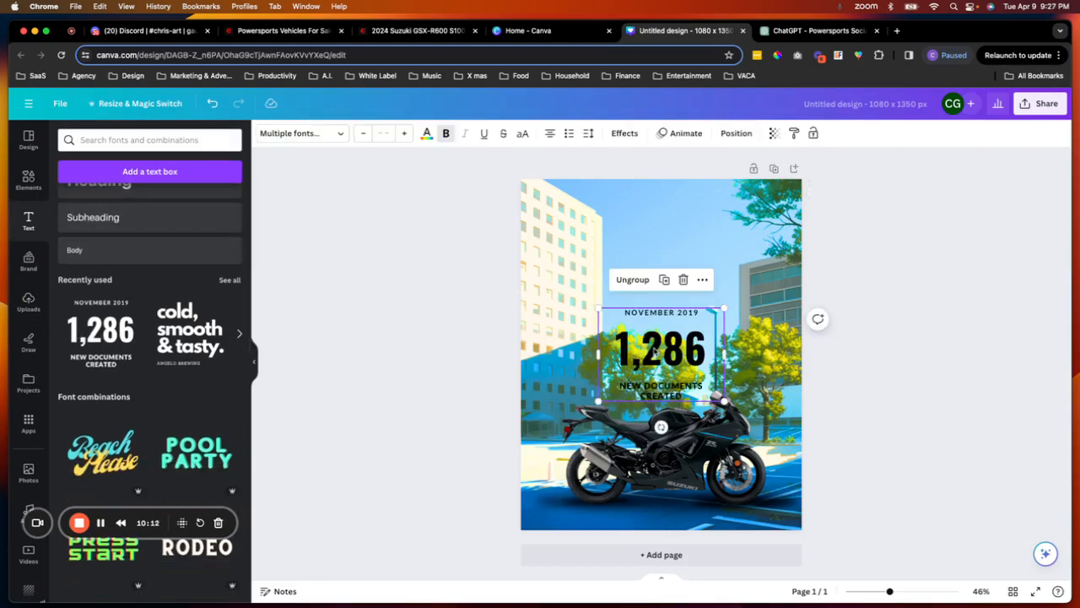
left_click_drag(655, 347, 655, 289)
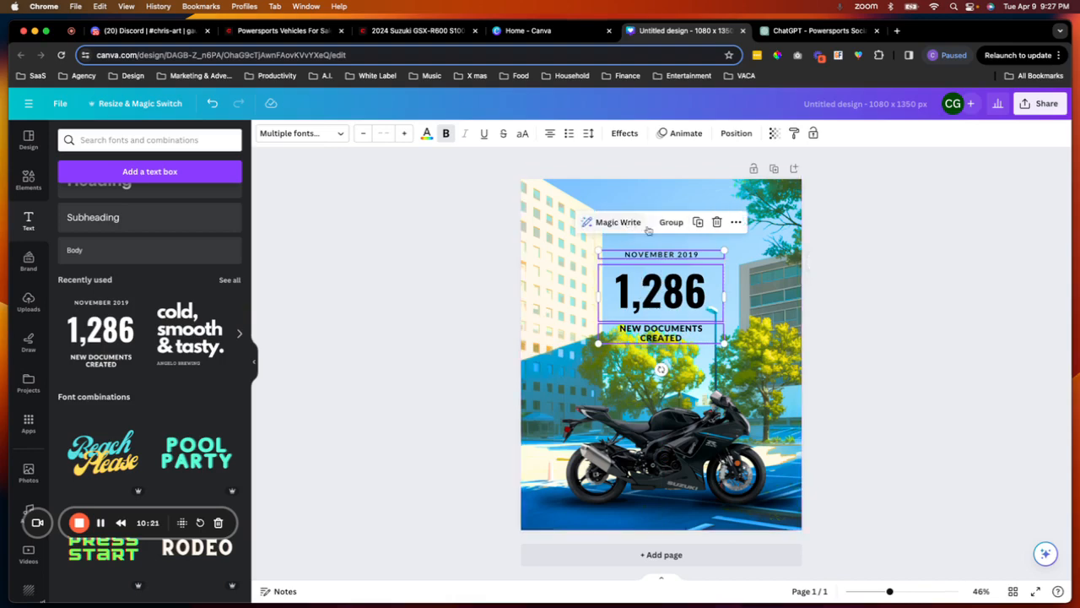
left_click(770, 285)
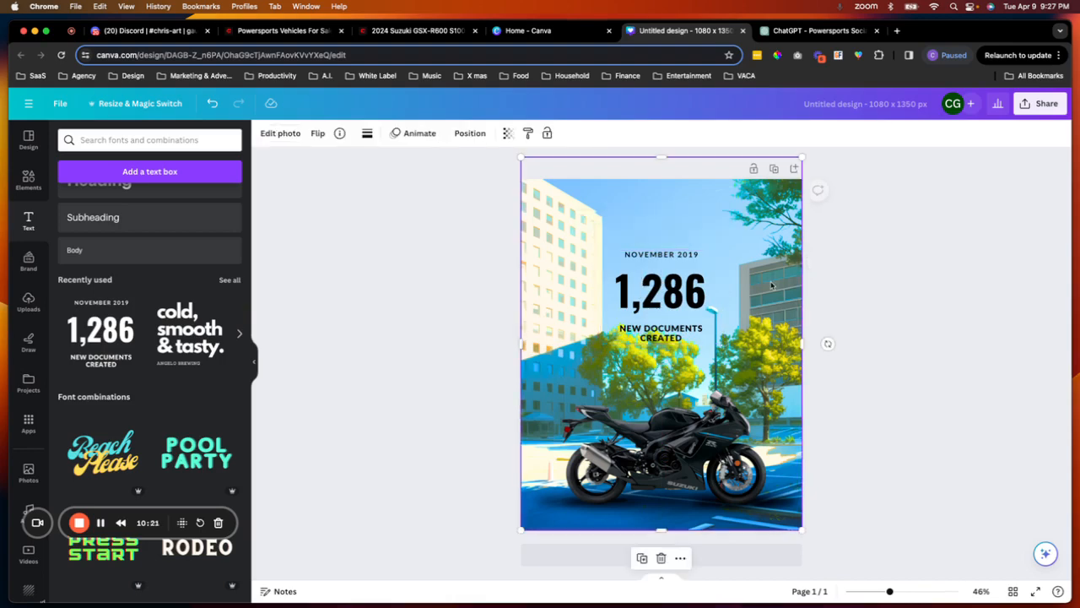
- Replace the 'November 2019' line with 2024
left_click(660, 254)
type("2024")
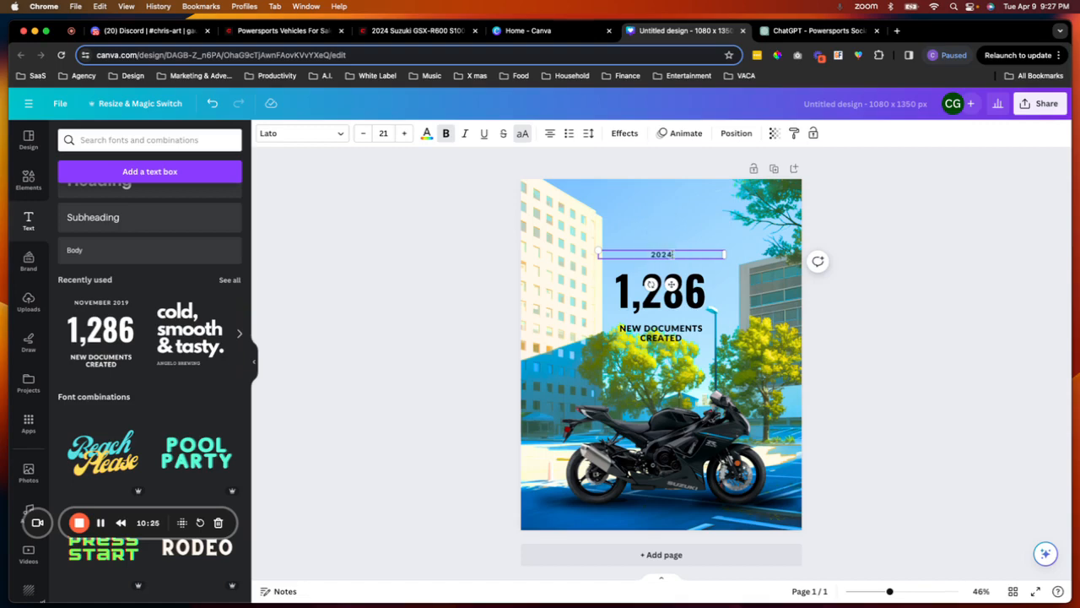
- Widen the large '1,286' text box on both sides
left_click(669, 291)
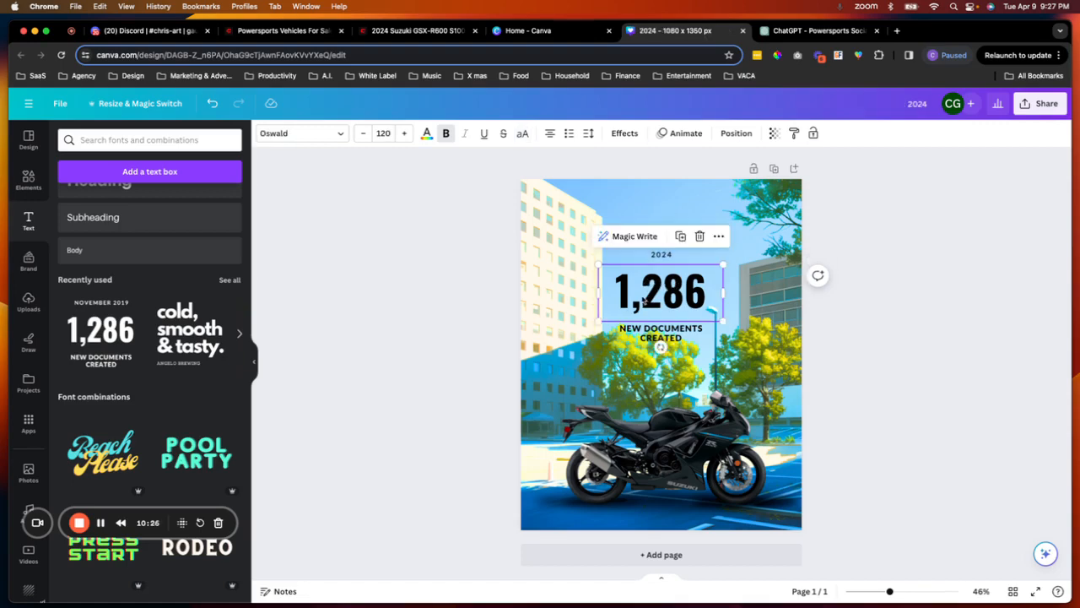
left_click_drag(597, 292, 549, 292)
left_click_drag(724, 291, 766, 290)
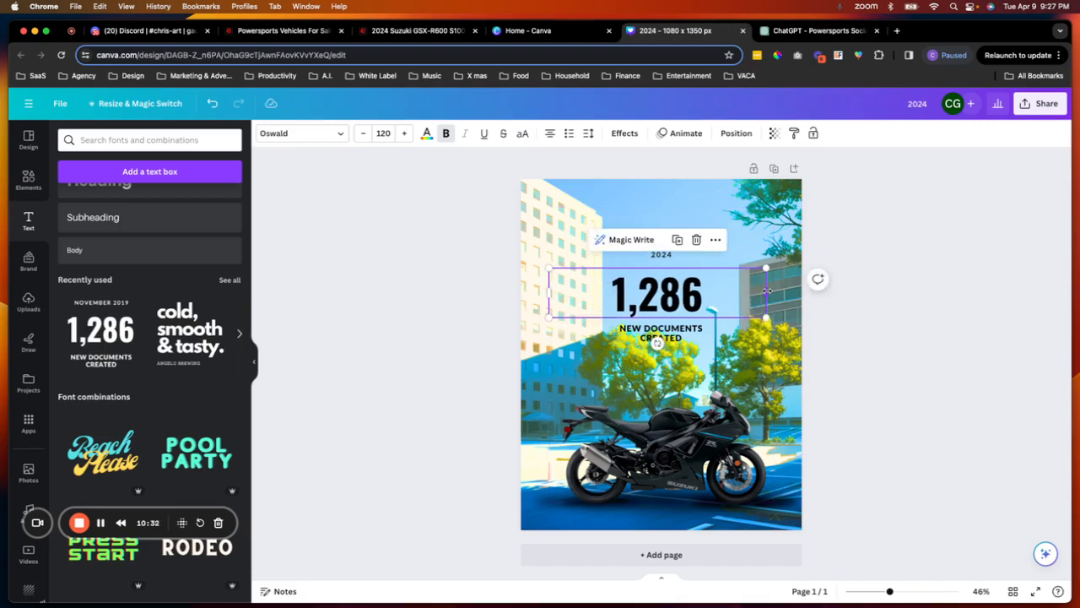
- Paste Suzuki GSX-R600 in place of 1,286 and scale the heading down to fit on one line
double_click(687, 296)
key("BackSpace")
key("super+v")
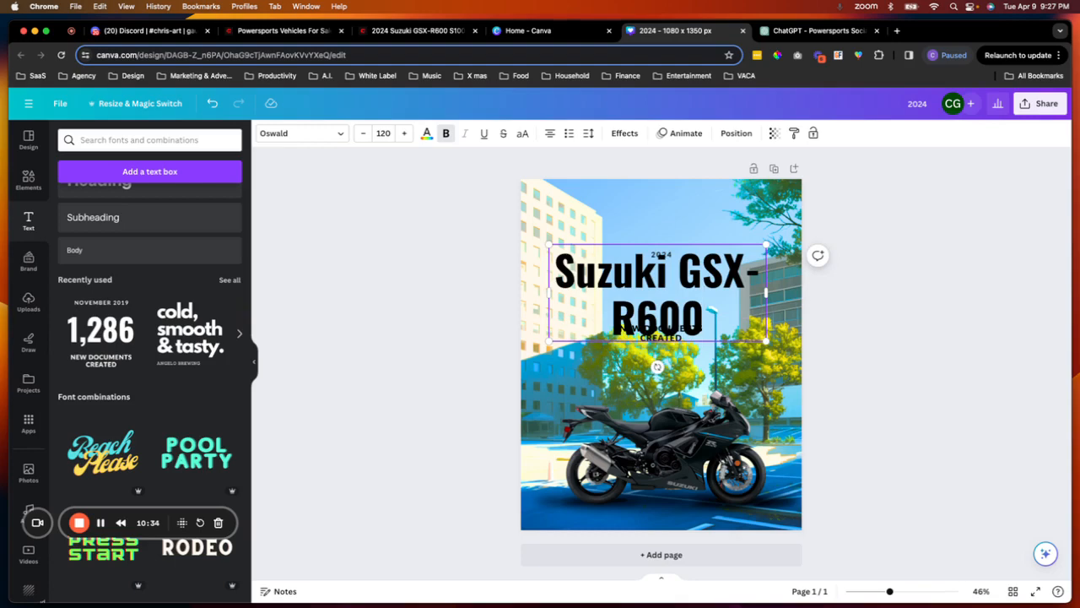
left_click_drag(765, 340, 756, 276)
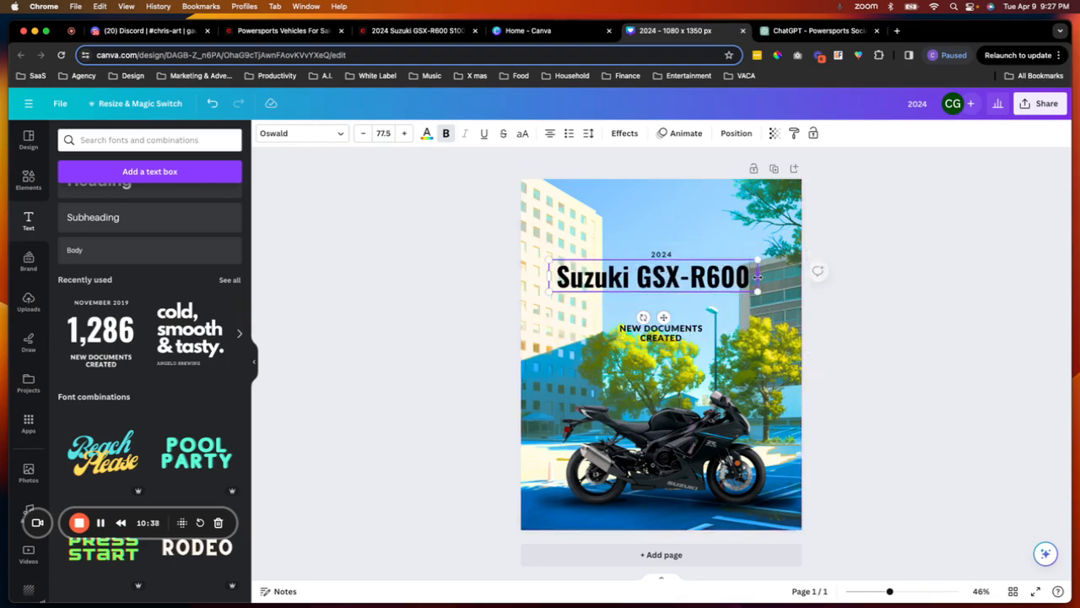
- Move the model heading and the 2024 line down closer to the subtitle
left_click_drag(661, 313, 686, 319)
left_click(747, 348)
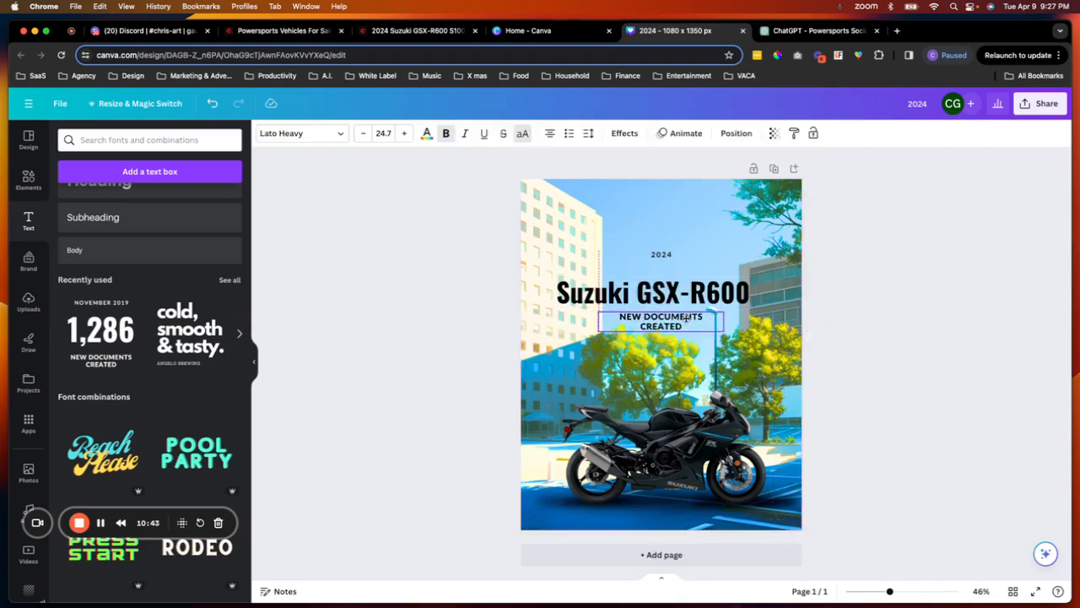
left_click(667, 255)
left_click_drag(671, 257, 672, 265)
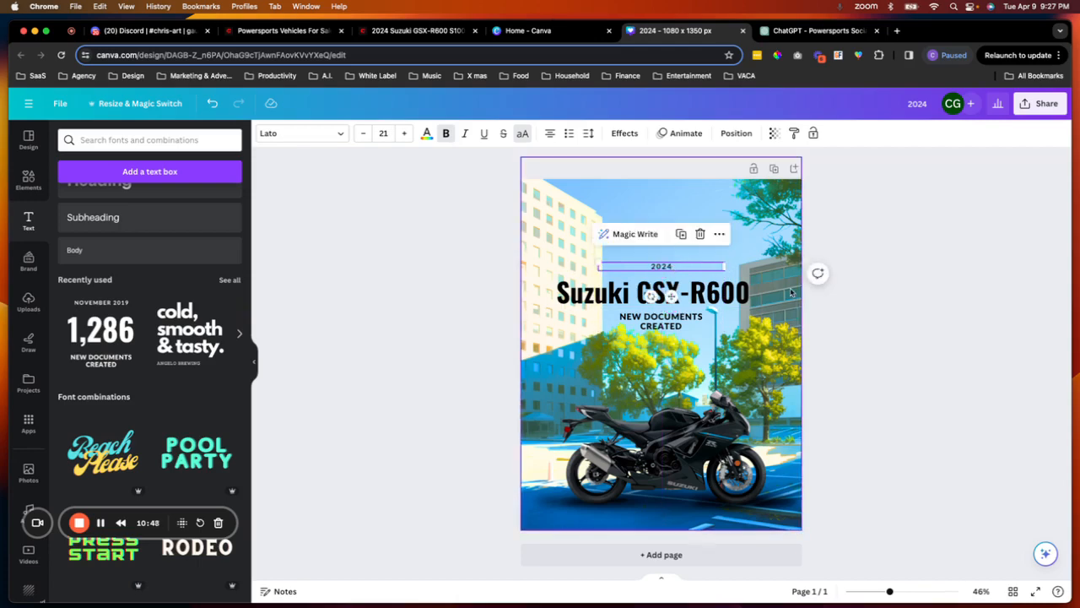
- Select the 2024 line, model heading and subtitle together and nudge them upward as a group
left_click(686, 245)
left_click(667, 268)
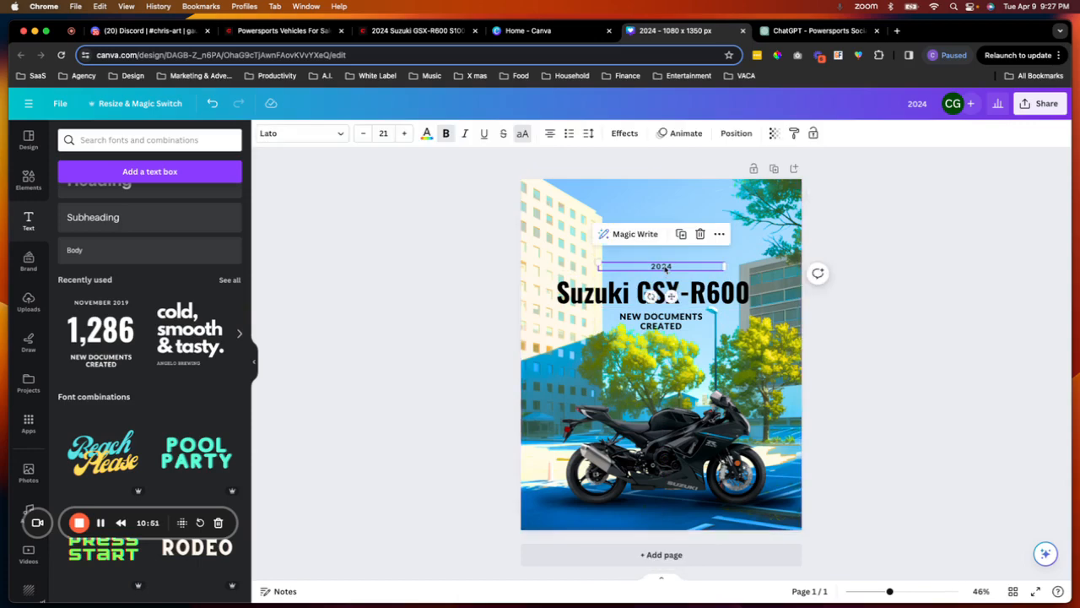
left_click(670, 289)
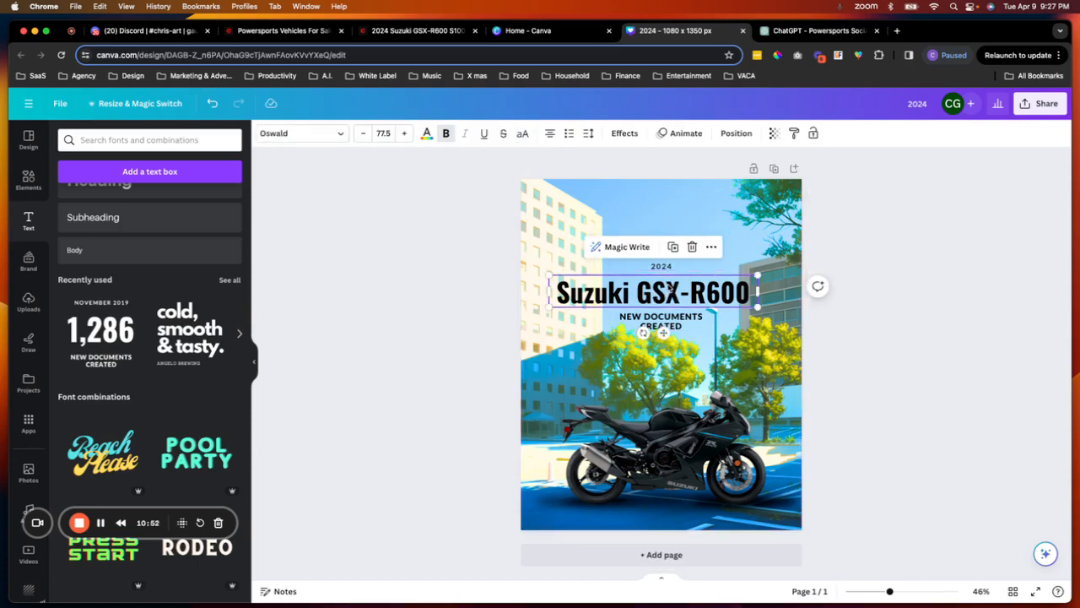
left_click(670, 321)
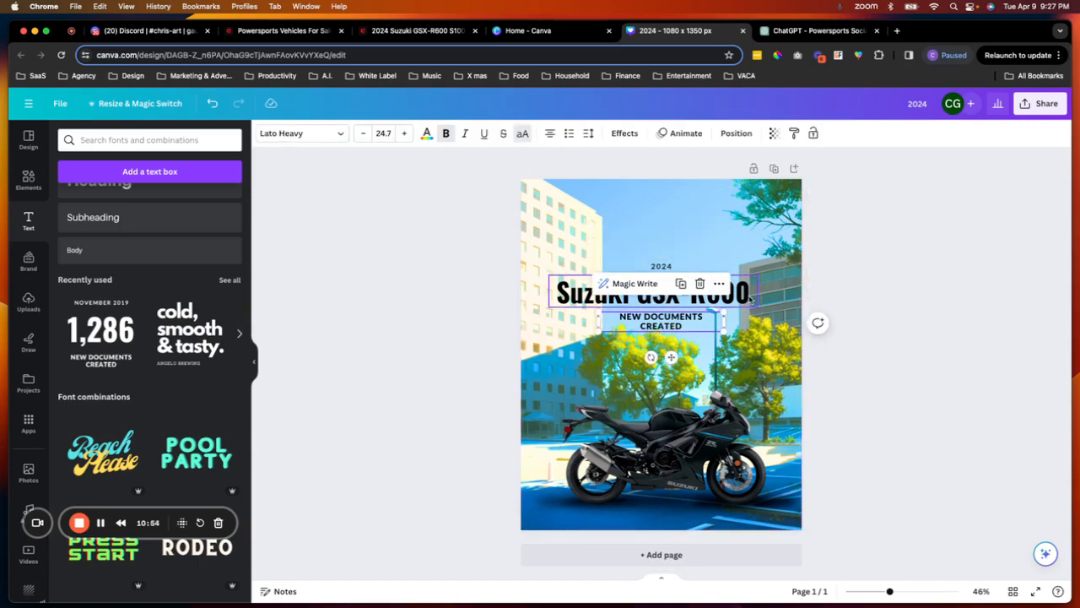
left_click(858, 265)
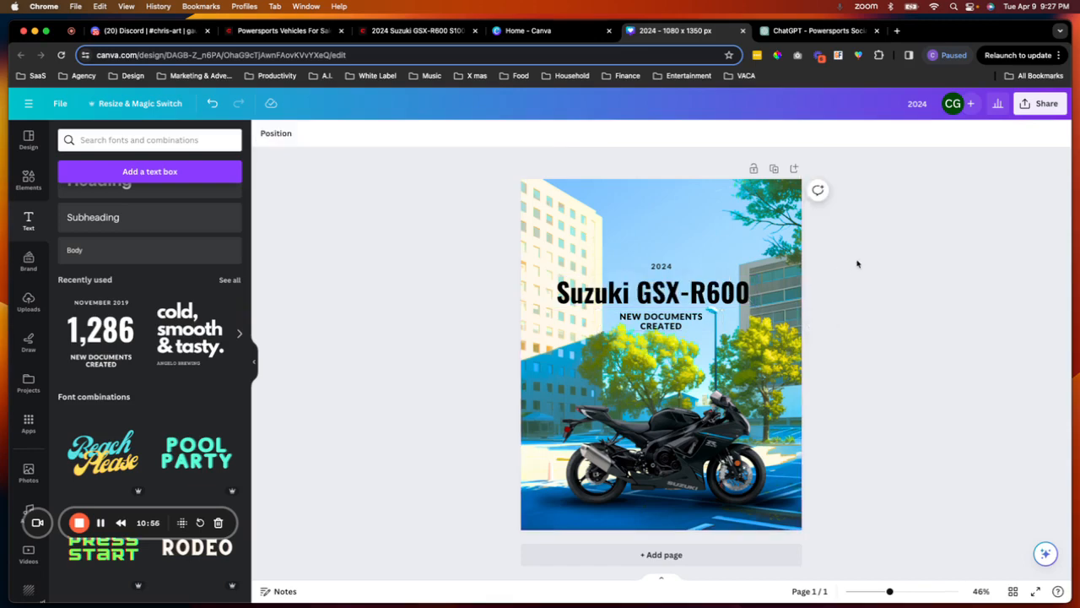
left_click(728, 296)
left_click(662, 266, "shift")
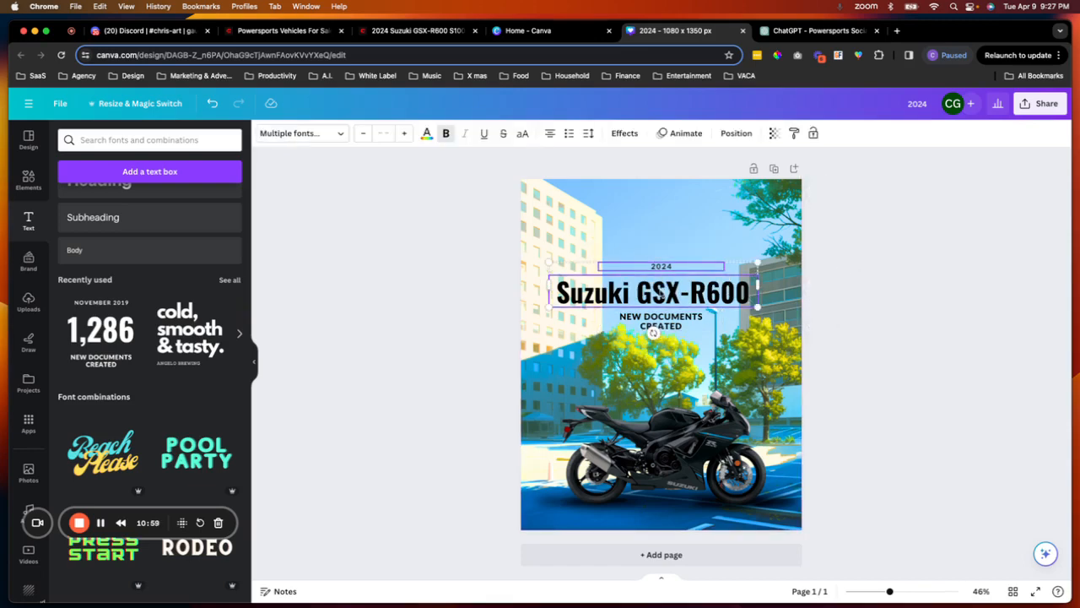
left_click(667, 322, "shift")
key("Up")
key("Up")
key("Up")
key("Up")
key("Up")
key("Up")
key("Up")
key("Up")
key("Up")
key("Up")
key("Up")
key("Up")
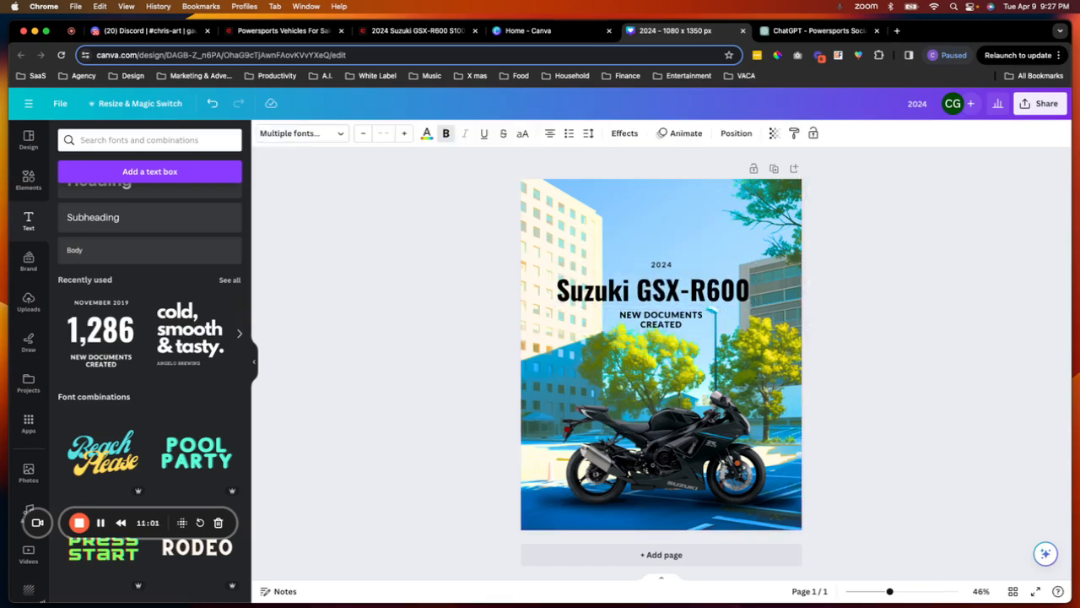
left_click_drag(679, 286, 673, 267)
left_click(881, 302)
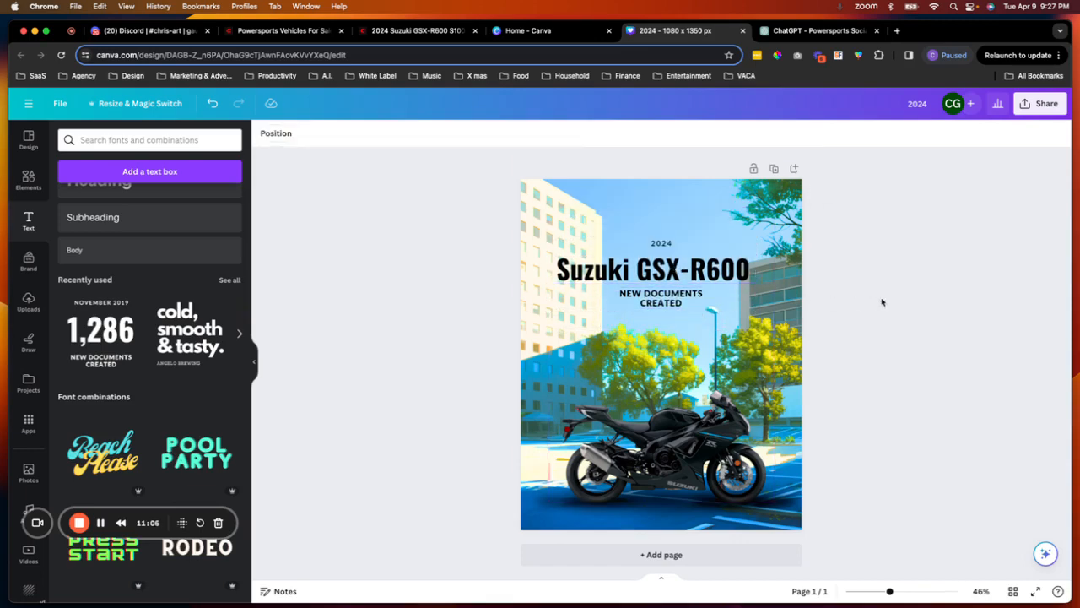
- Enlarge the 2024 text above the model heading
left_click(676, 248)
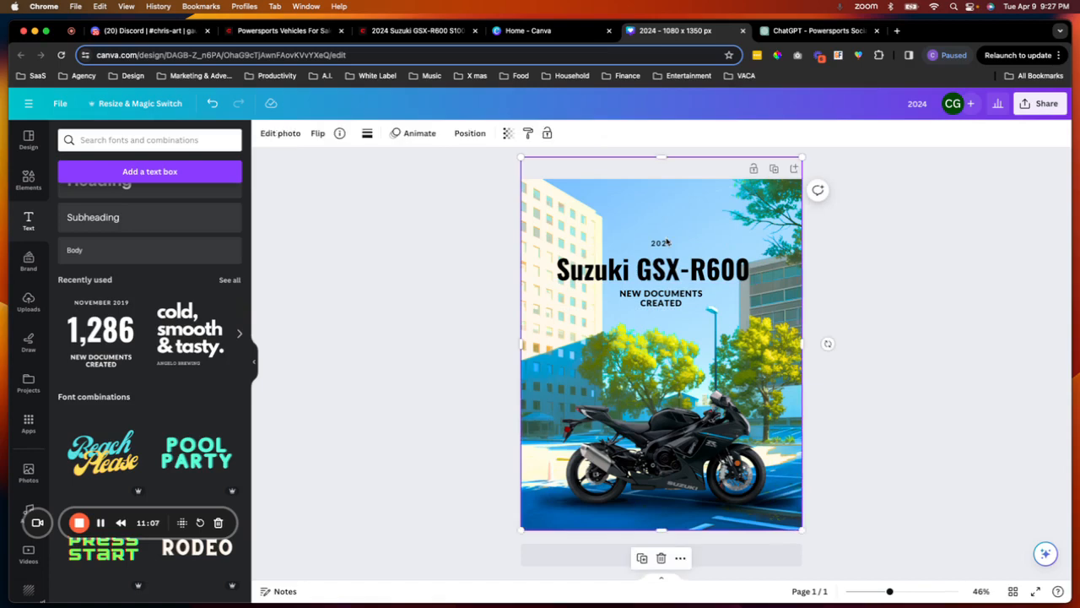
left_click(681, 243)
left_click_drag(725, 243, 576, 235)
left_click_drag(622, 272, 672, 274)
left_click(856, 339)
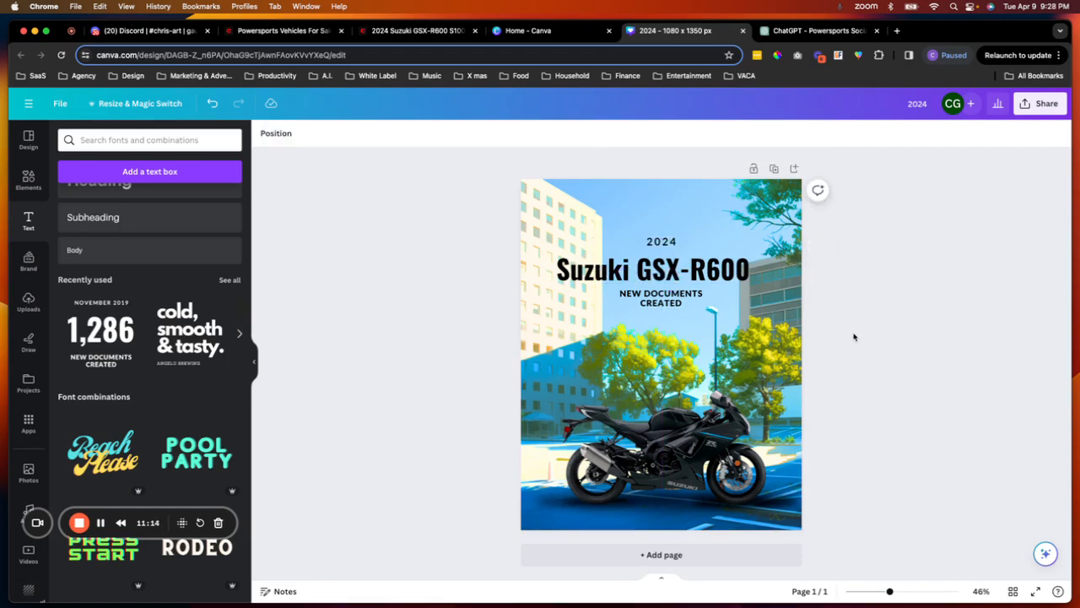
- Set the Suzuki GSX-R600 heading's text colour to white
left_click(712, 273)
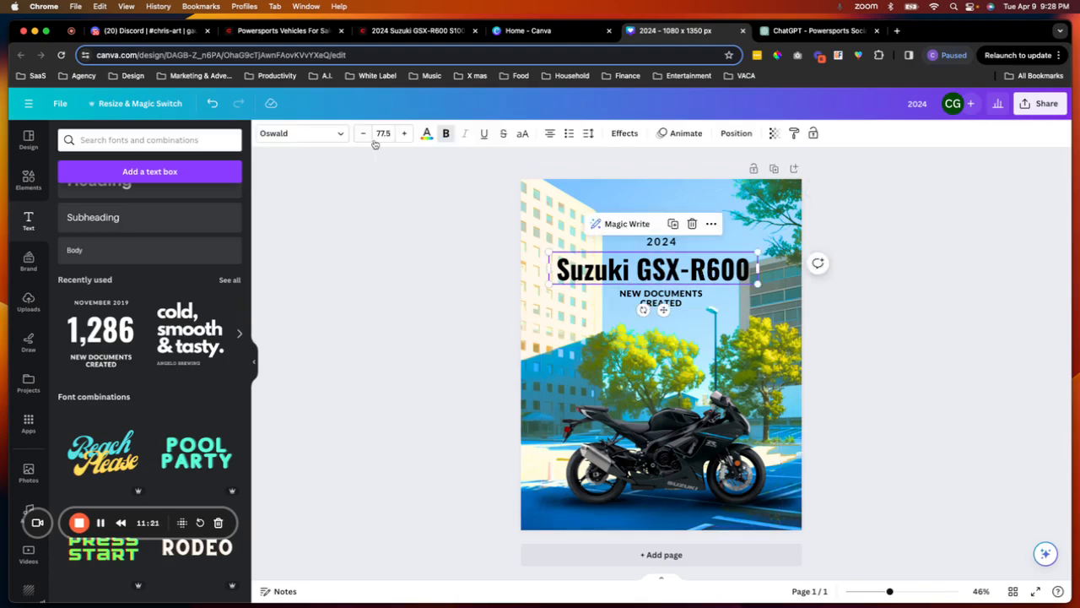
left_click(427, 135)
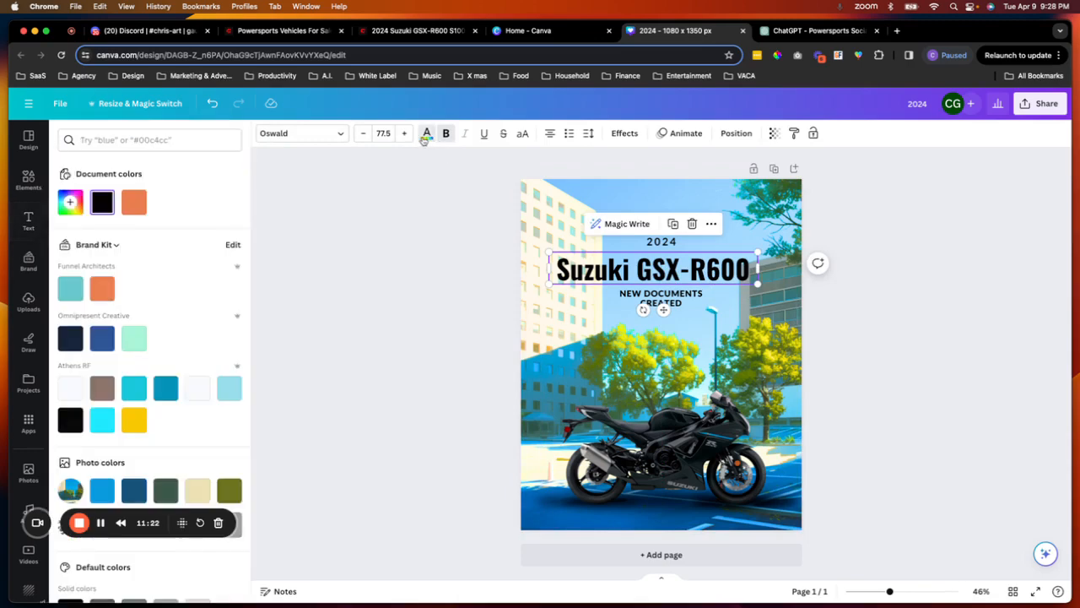
scroll(176, 358, "down", 4)
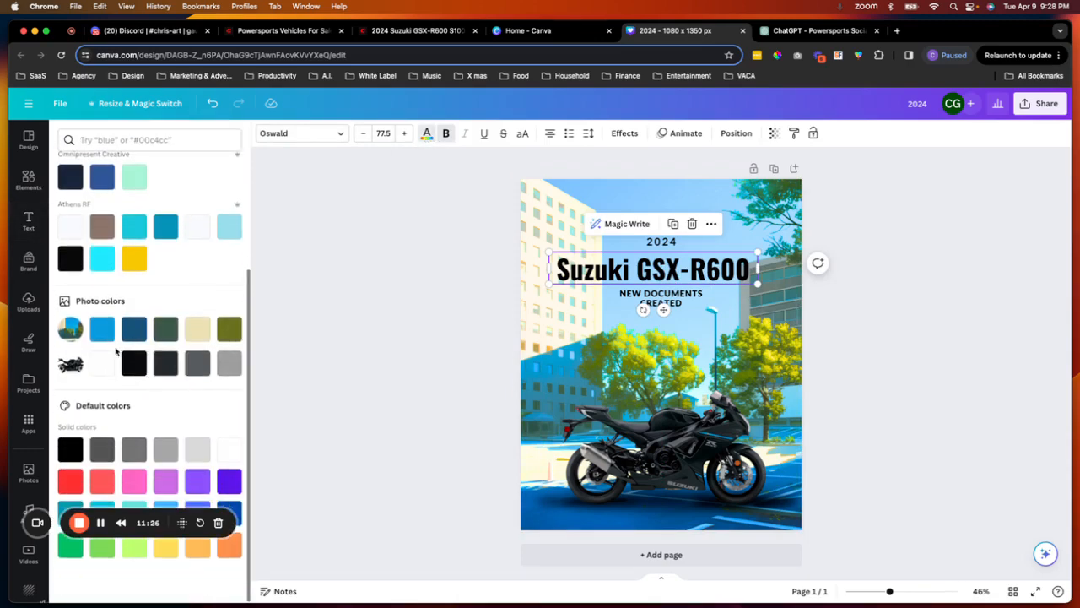
left_click(229, 449)
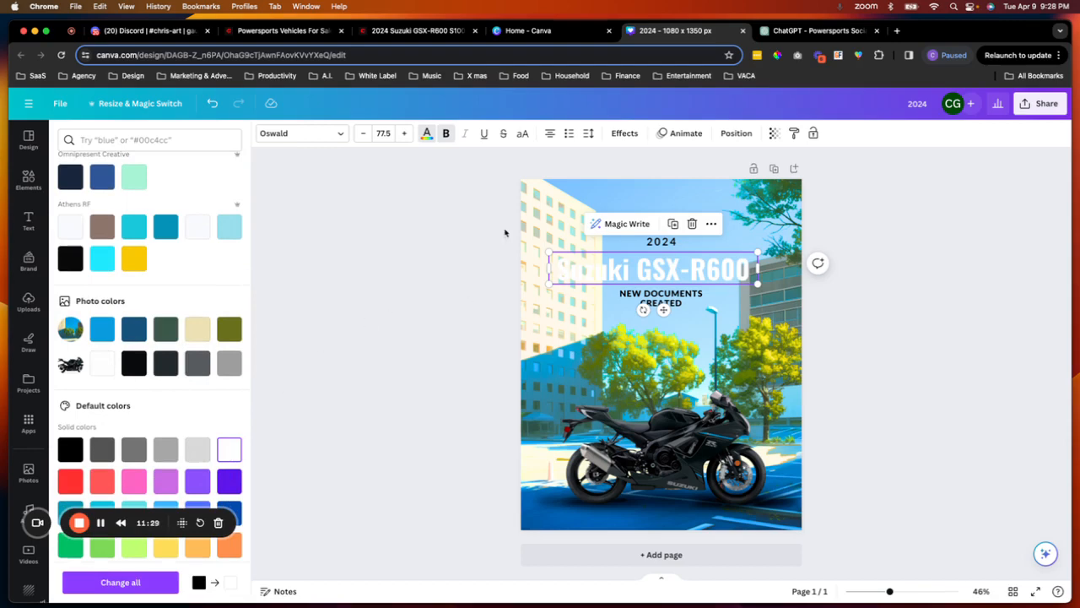
- Apply the Lift text effect to the heading with intensity 100
left_click(624, 134)
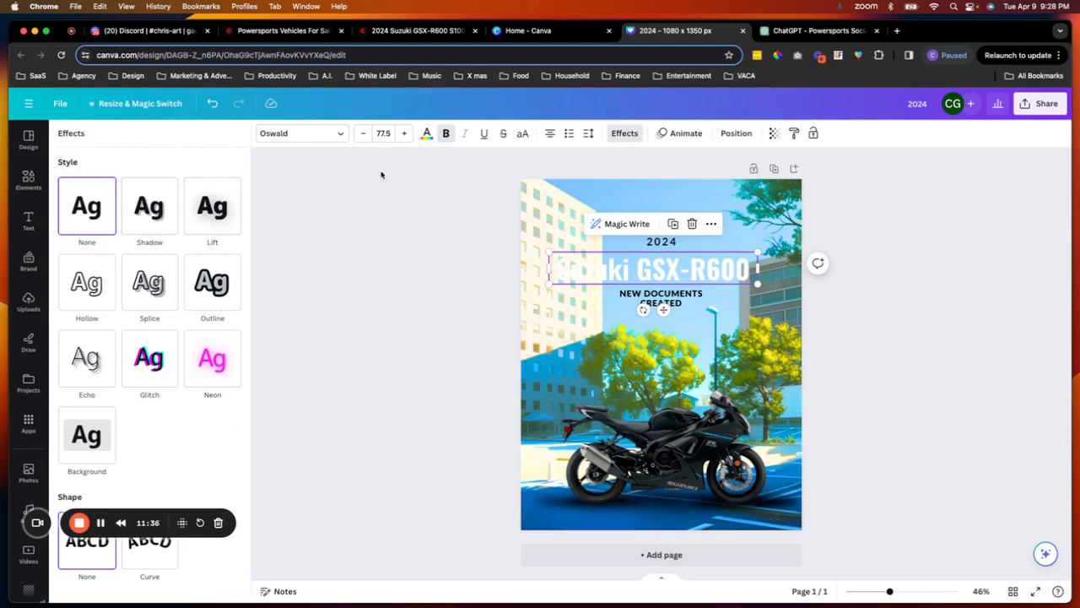
left_click(216, 207)
left_click_drag(142, 276, 297, 281)
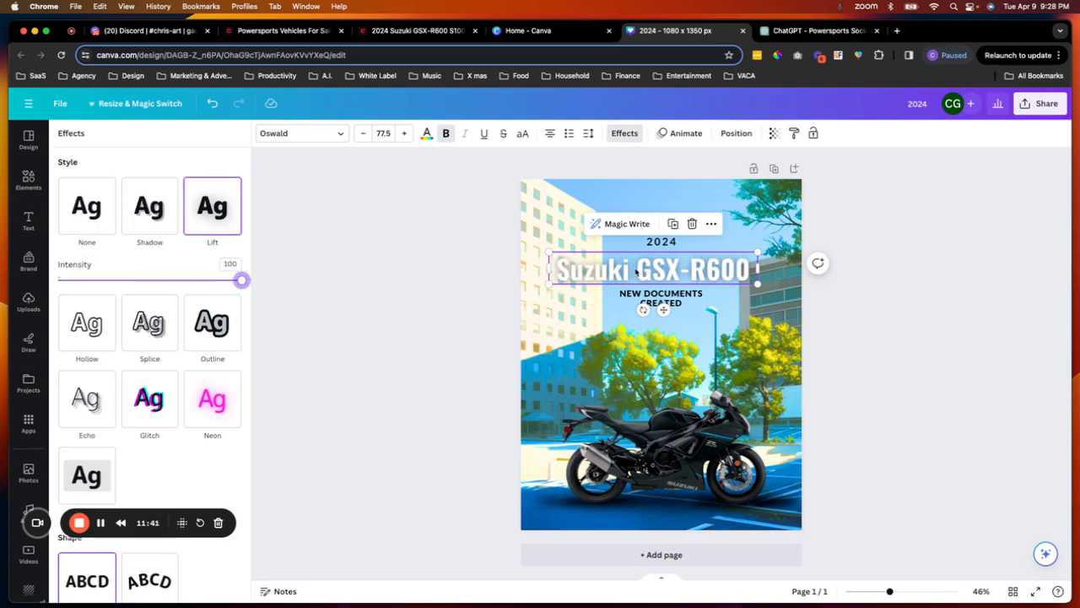
left_click(690, 277)
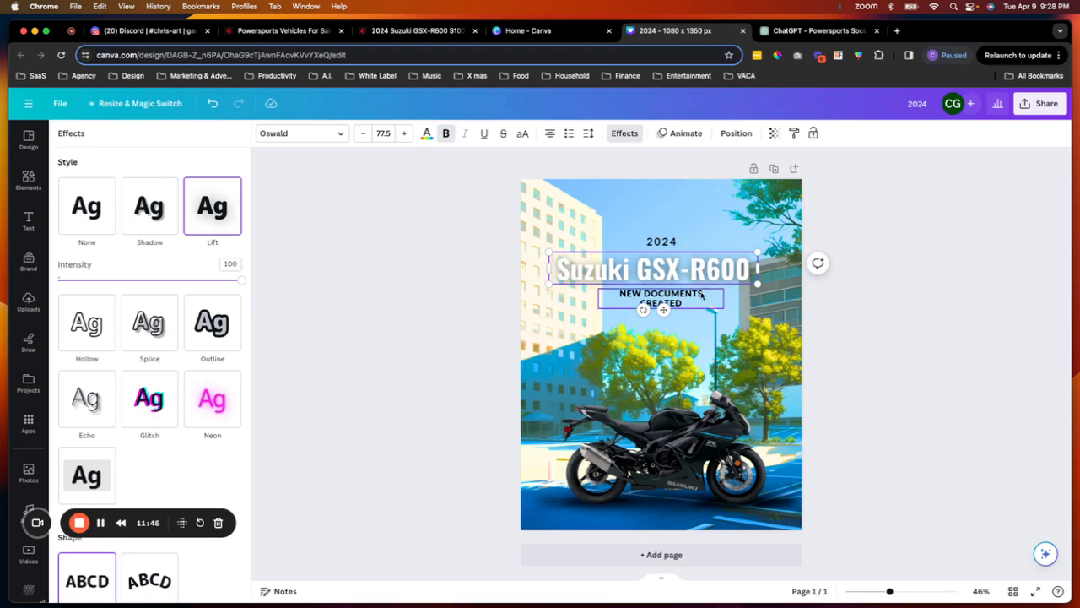
left_click(767, 285)
left_click(696, 270)
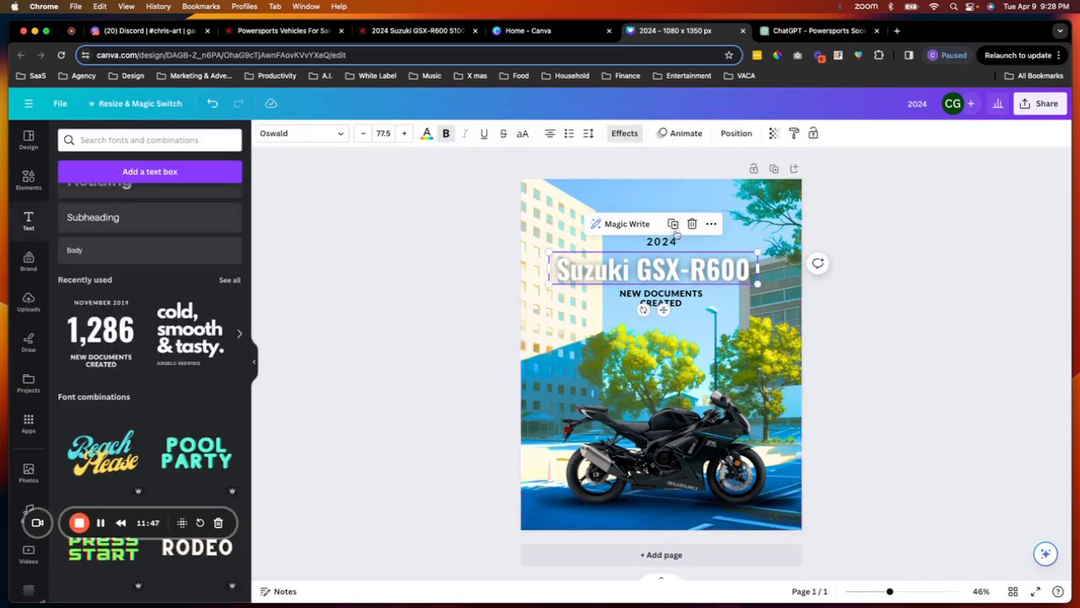
left_click_drag(696, 273, 693, 272)
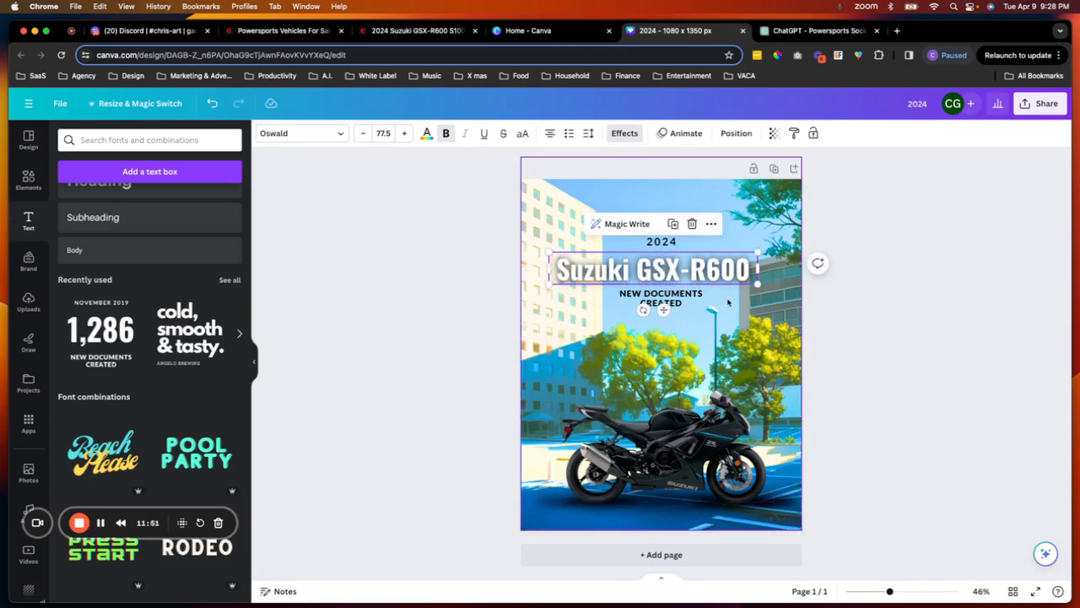
- Copy the phrase "compact, powerful," from the description on the dealer's GSX-R600 listing page
left_click(727, 302)
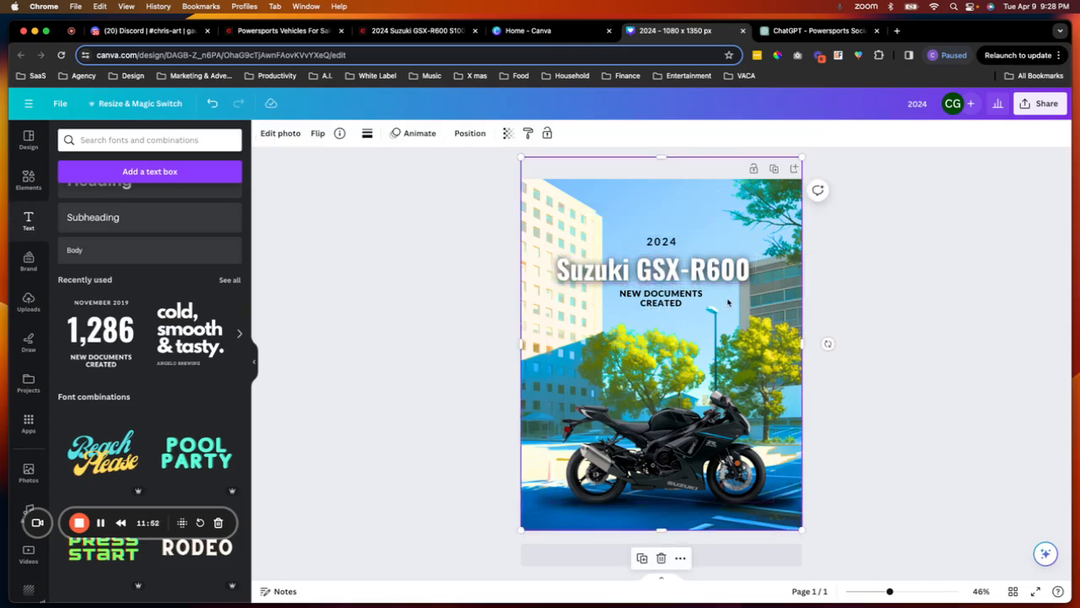
left_click(522, 34)
left_click(431, 34)
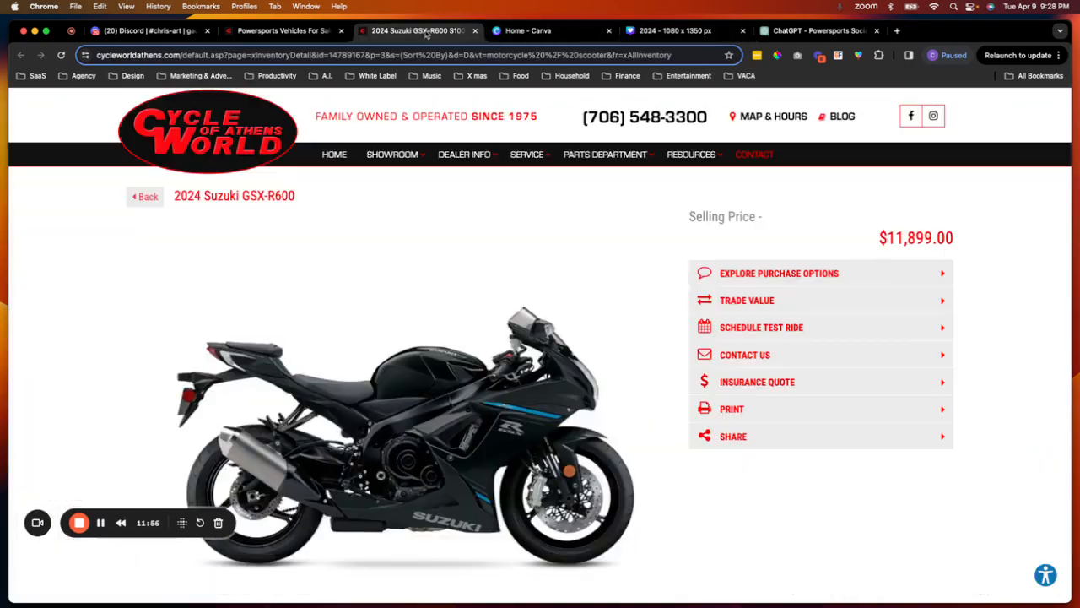
scroll(447, 244, "down", 5)
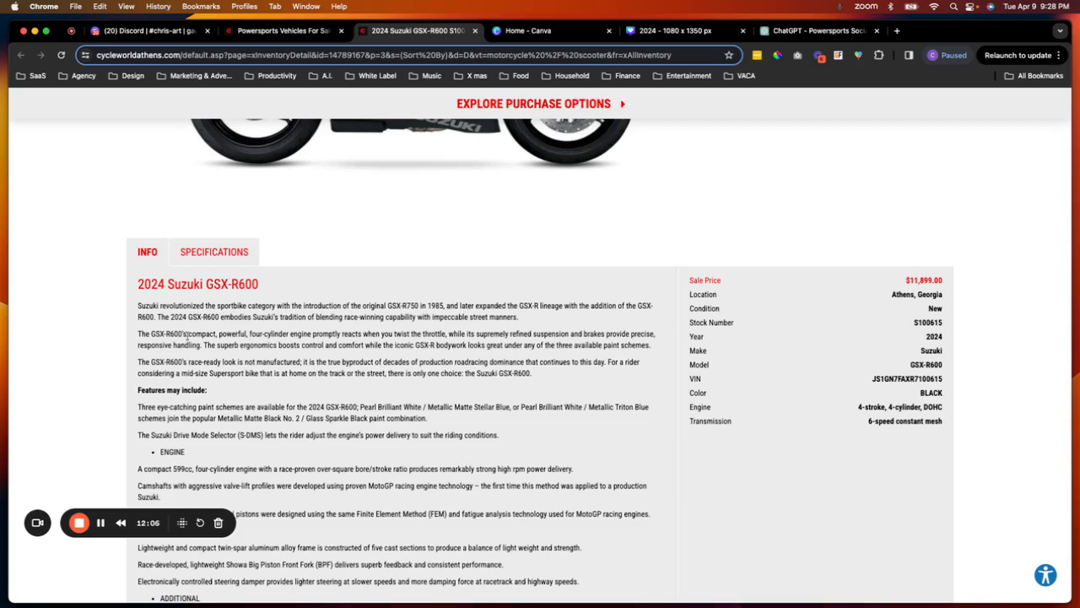
left_click_drag(187, 335, 246, 336)
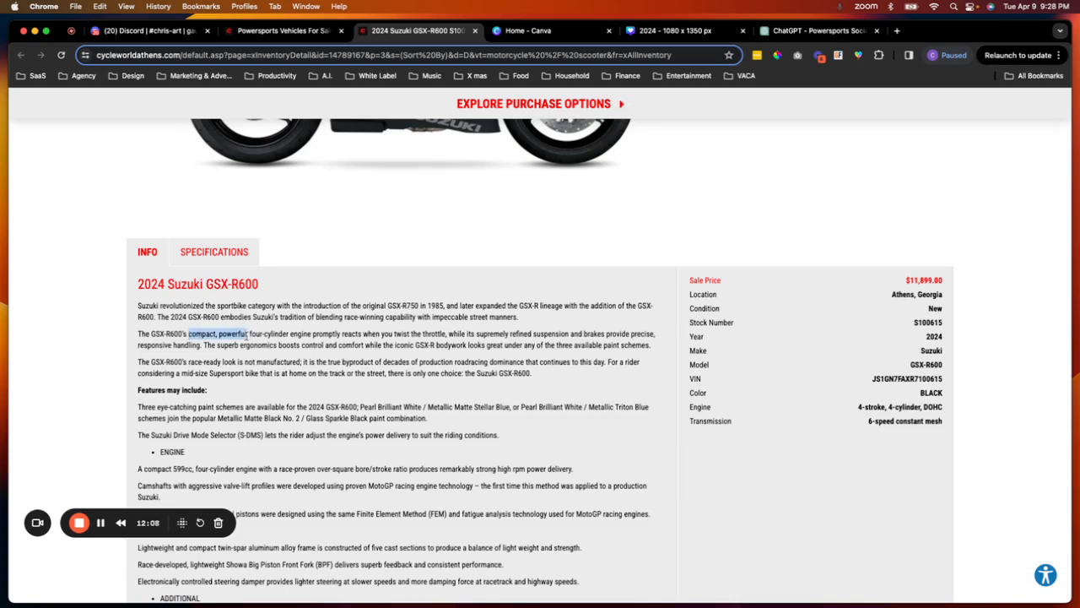
- Replace the subtitle text with the pasted phrase, edited to read COMPACT & POWERFUL
left_click(666, 33)
left_click(658, 302)
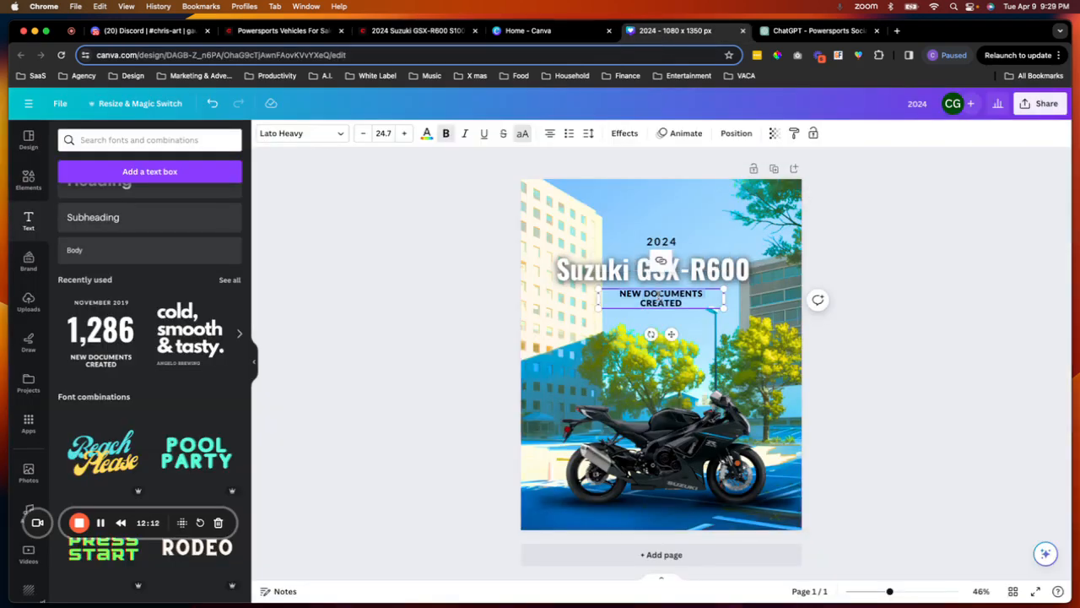
type("COMPACT, POWERFUL.")
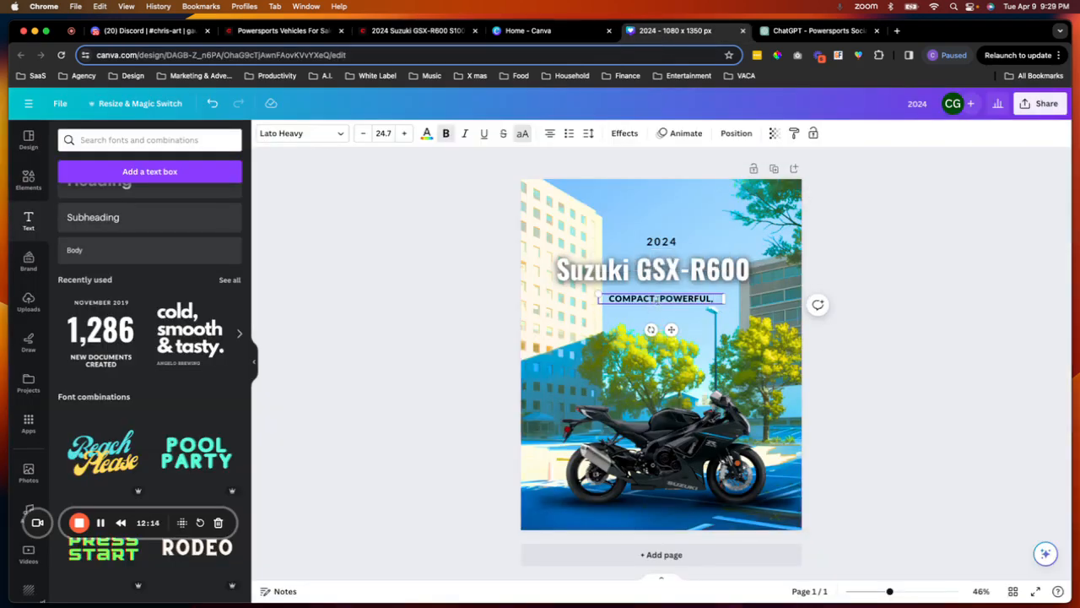
key("BackSpace")
type("&")
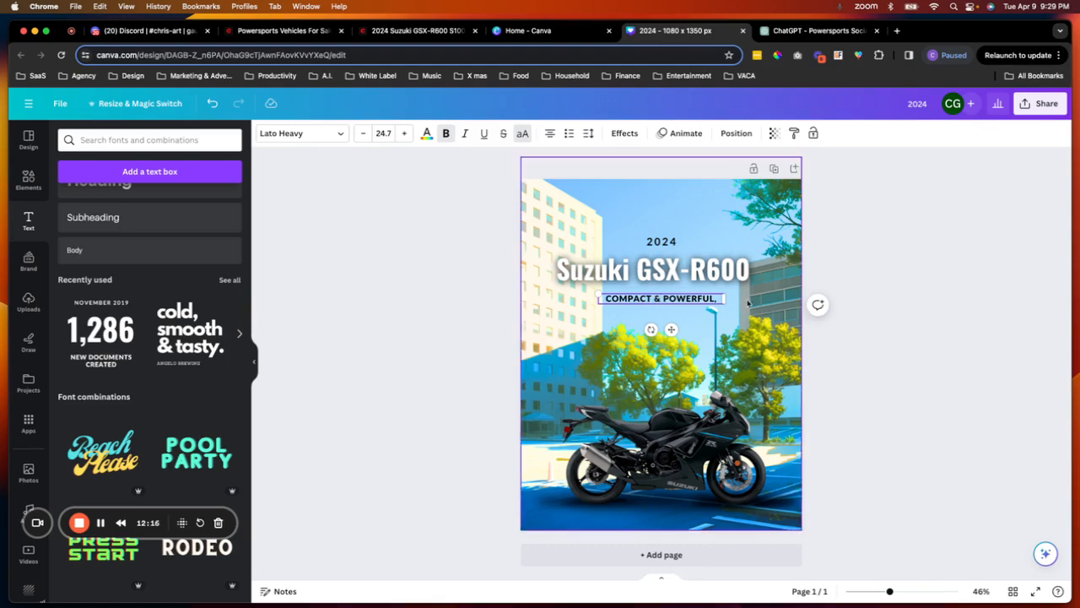
left_click(718, 299)
key("BackSpace")
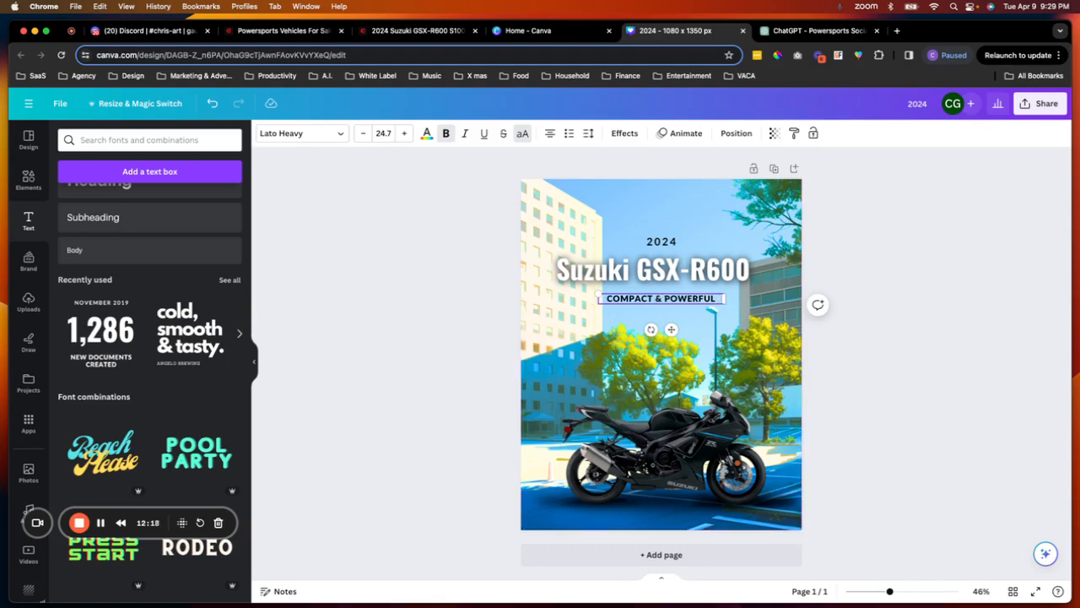
- Nudge the subtitle slightly upward, closer to the model heading
left_click(902, 287)
left_click(670, 300)
left_click_drag(671, 329, 670, 322)
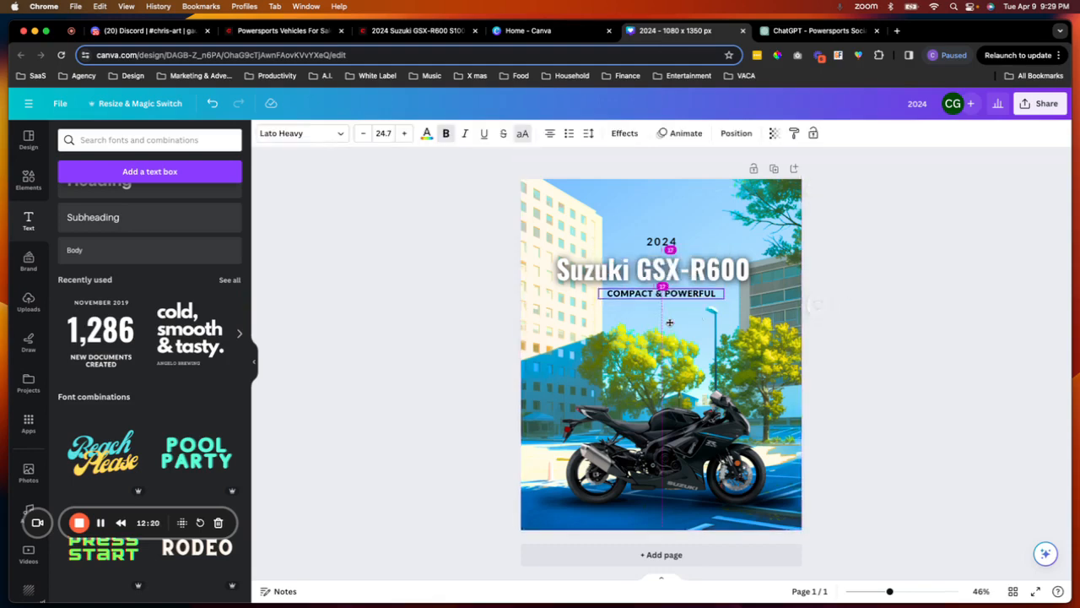
left_click(965, 275)
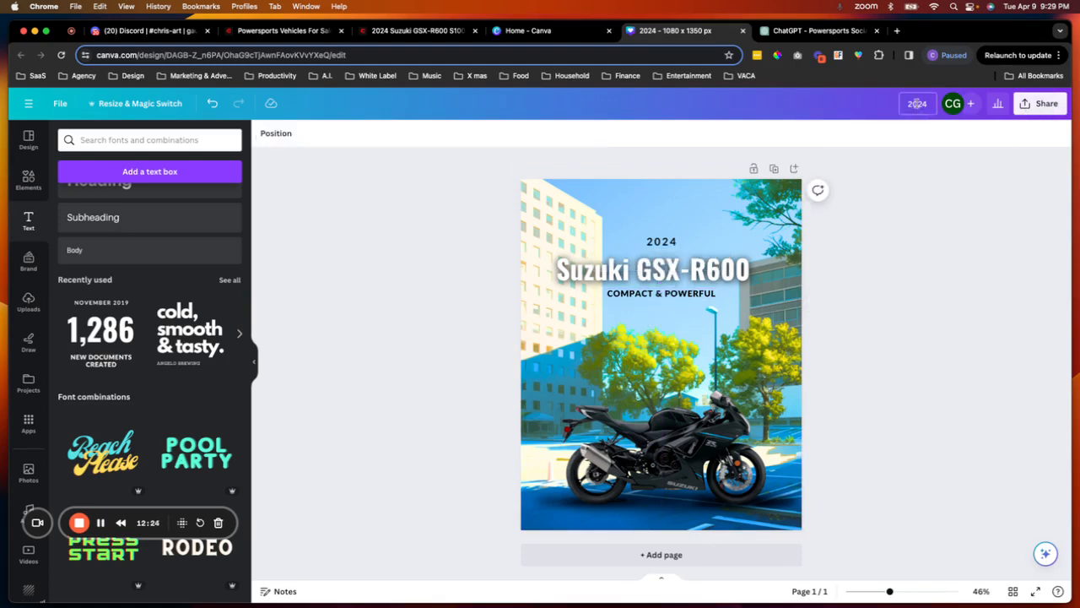
- Copy the heading text and rename the design as "2024 Suzuki GSX-R600"
left_click(723, 271)
double_click(722, 271)
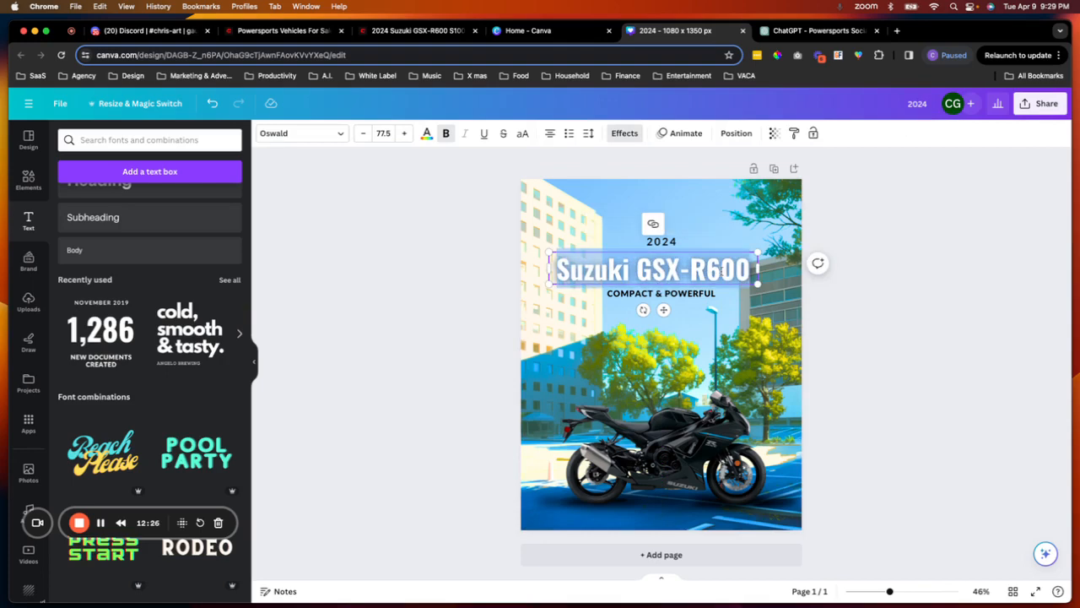
left_click(919, 103)
type("Suzuki GSX-R600")
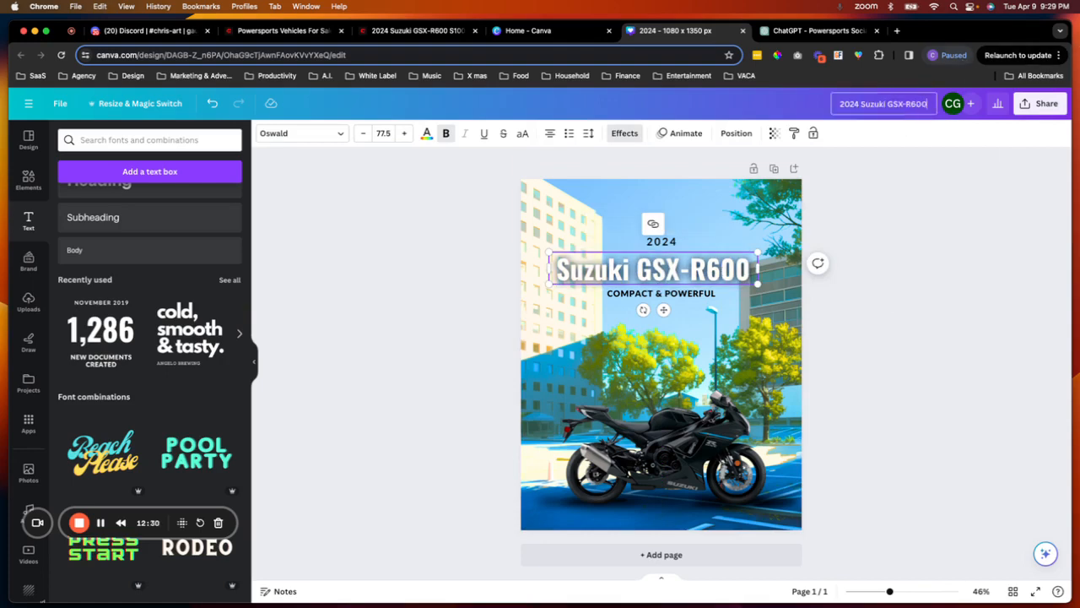
- Download the design as a PNG at 1080 × 1350 px
left_click(1040, 103)
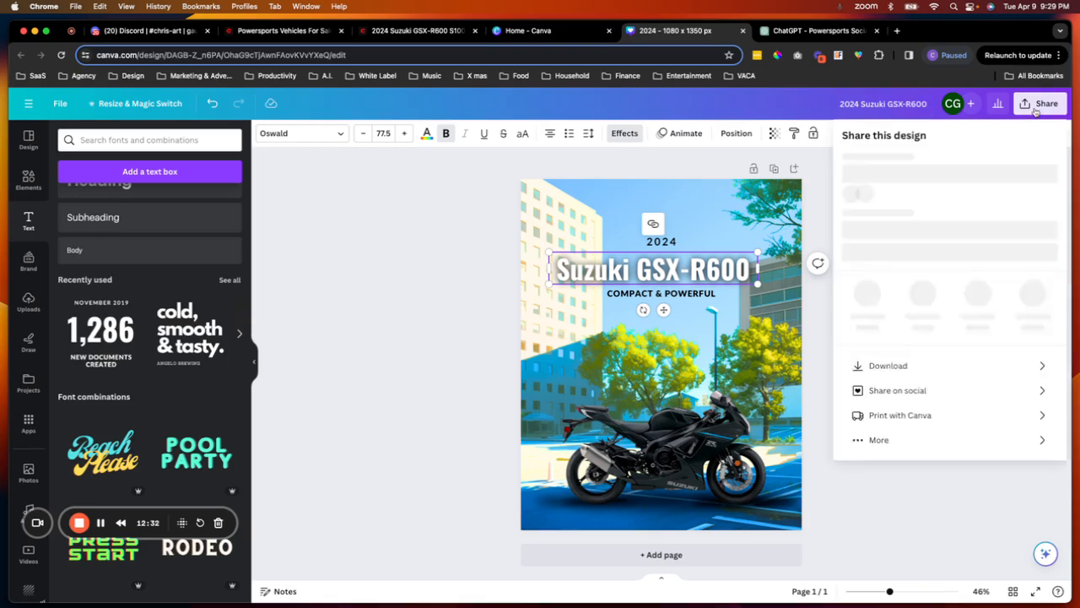
left_click(908, 388)
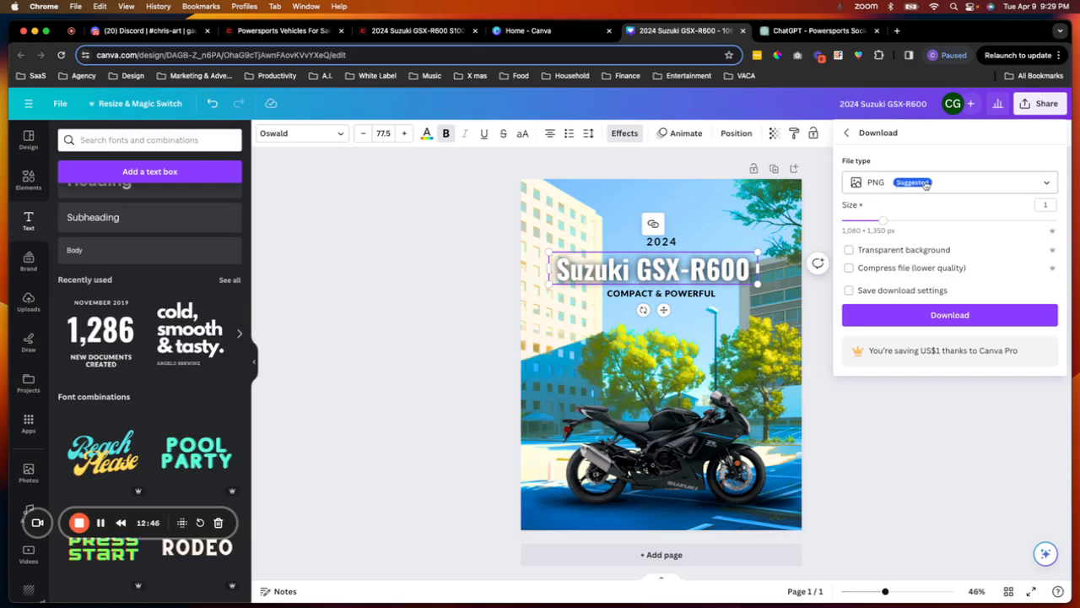
left_click(960, 440)
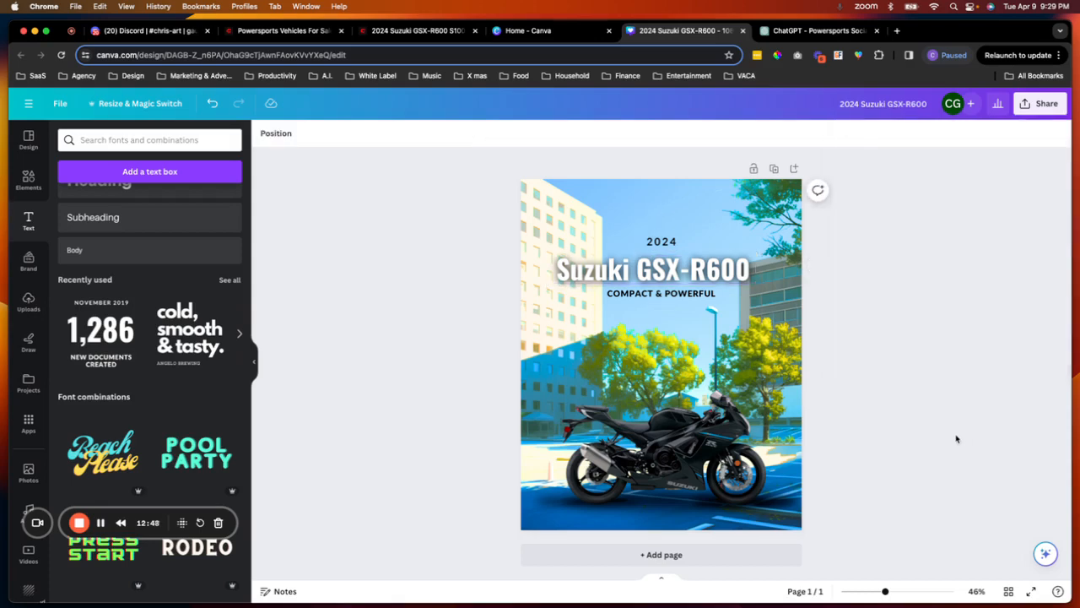
- Review the generated post caption in the ChatGPT chat, then return to the design
left_click(800, 32)
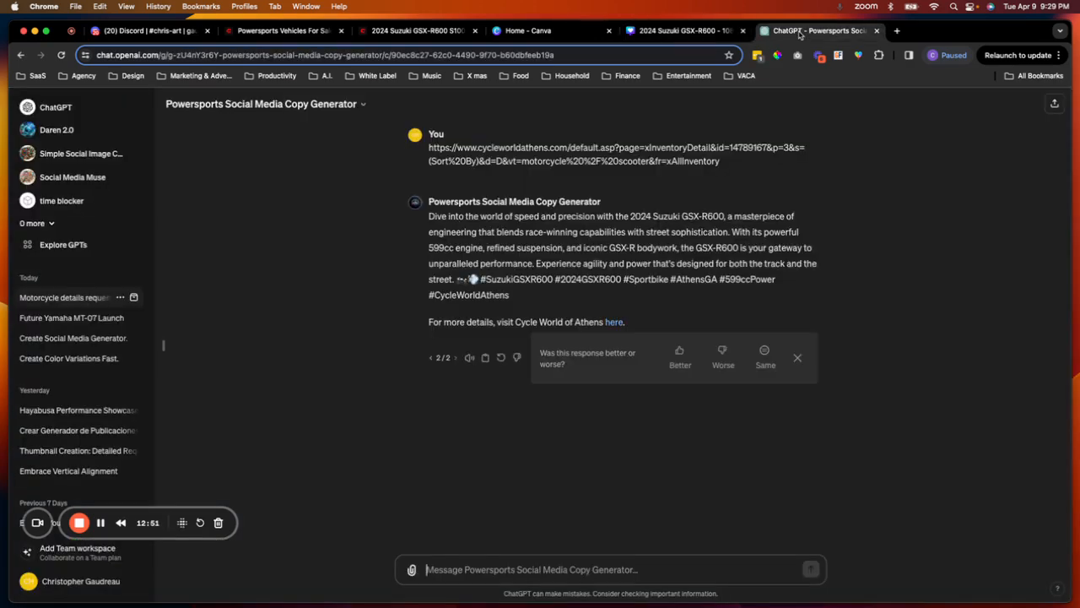
left_click(680, 31)
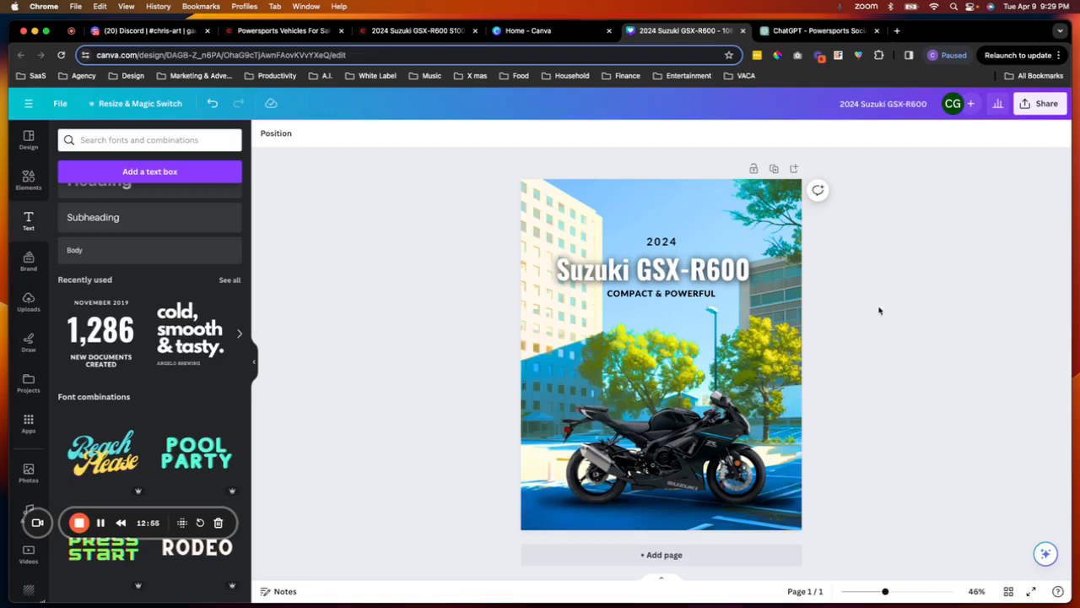